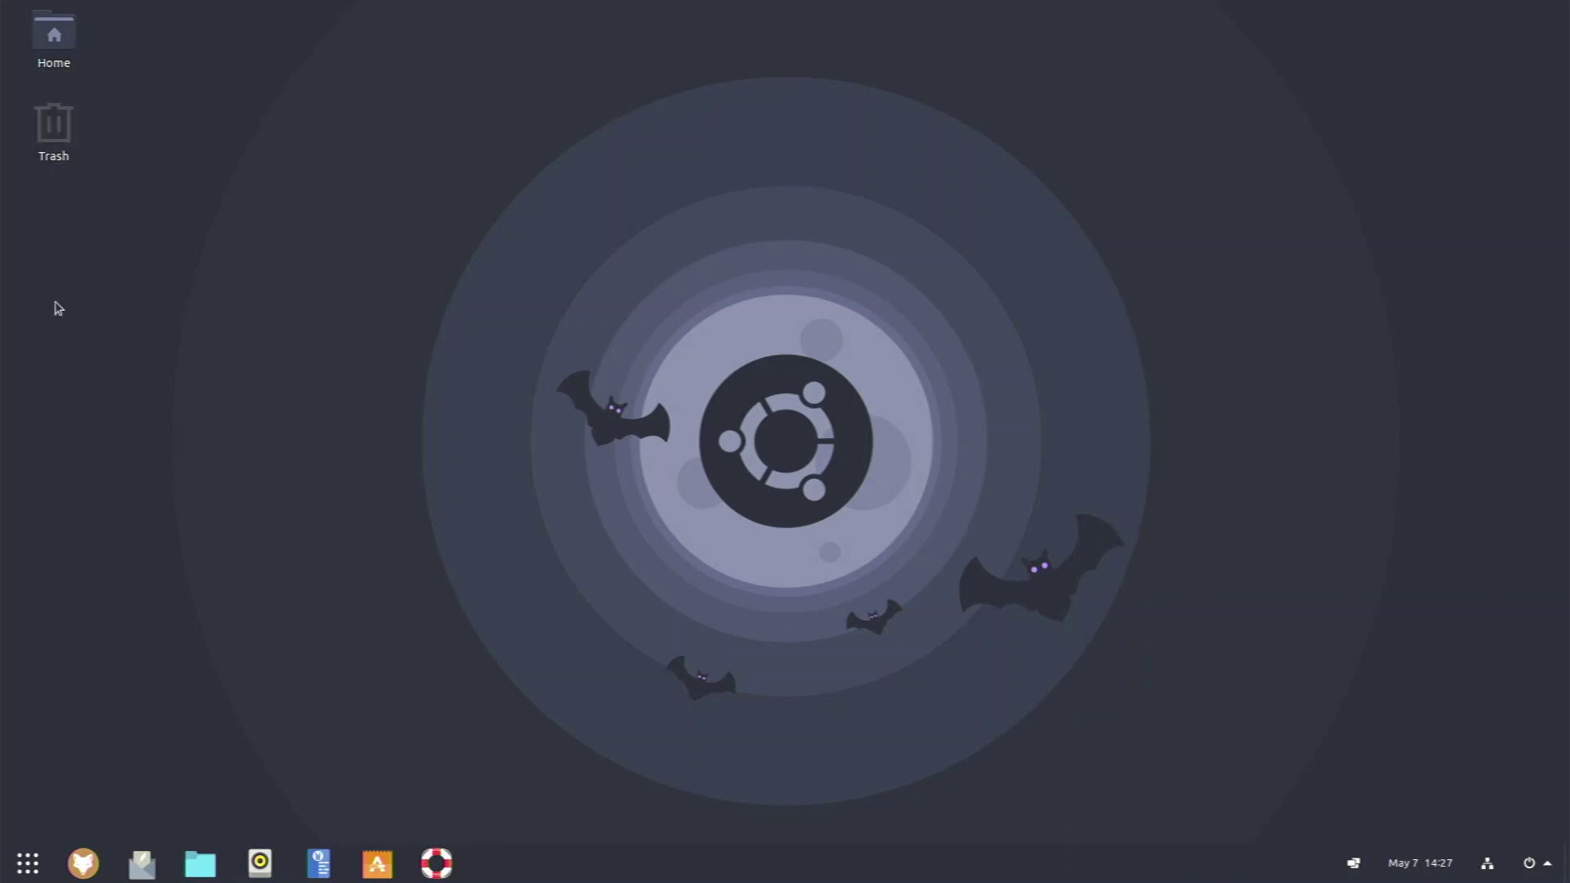
Browse the installed applications, search them for "exten" and open Tweaks
{"action": "left_click", "coordinate": [27, 863]}
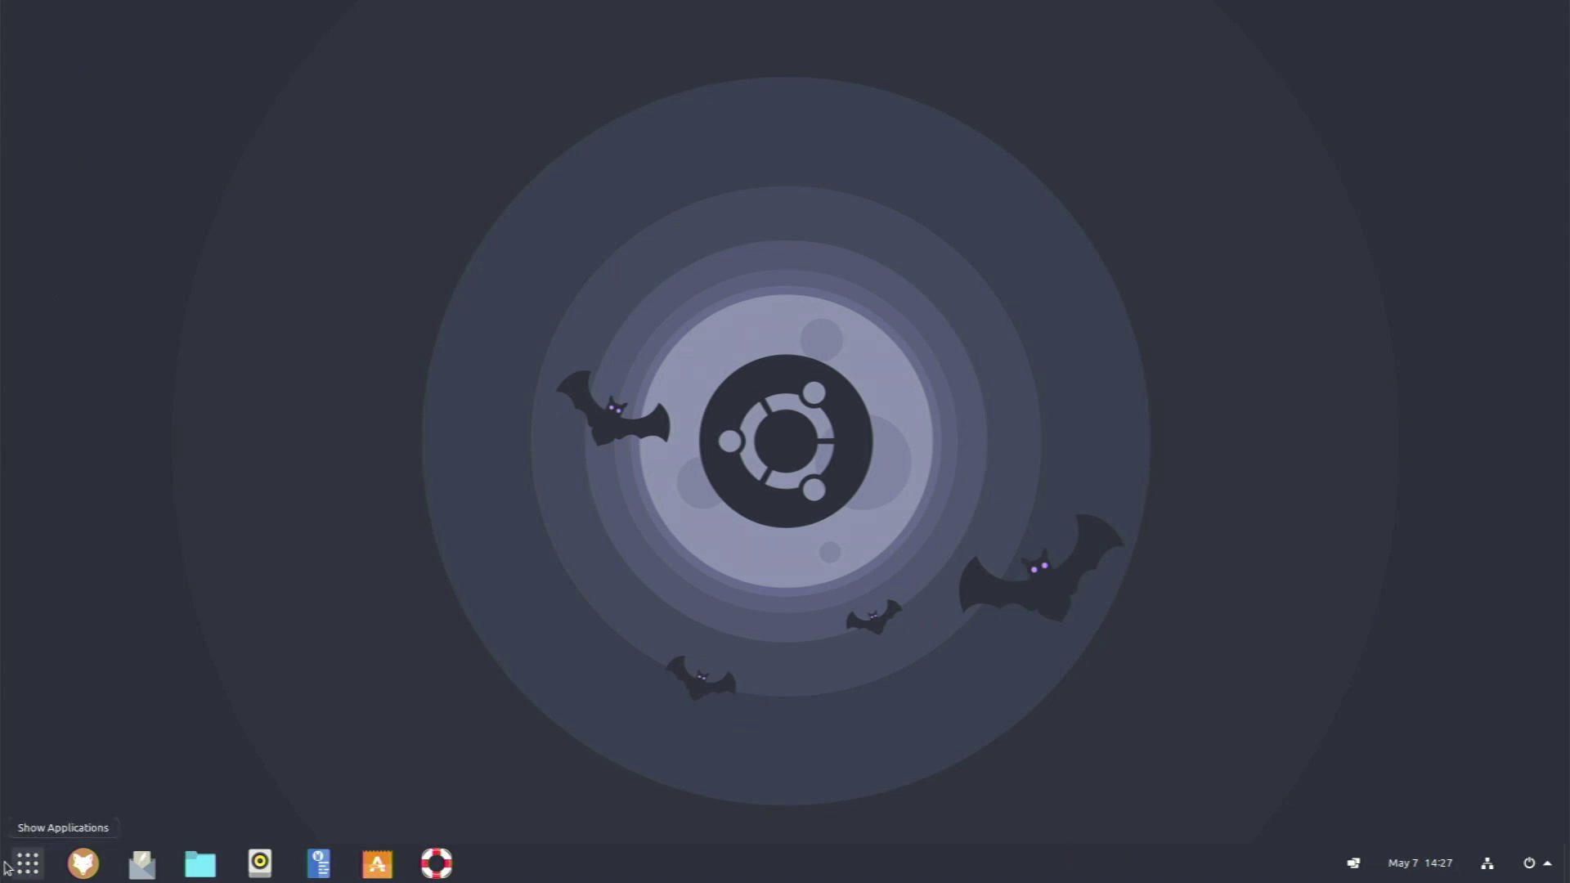
{"action": "scroll", "coordinate": [298, 677], "scroll_direction": "down", "scroll_amount": 1}
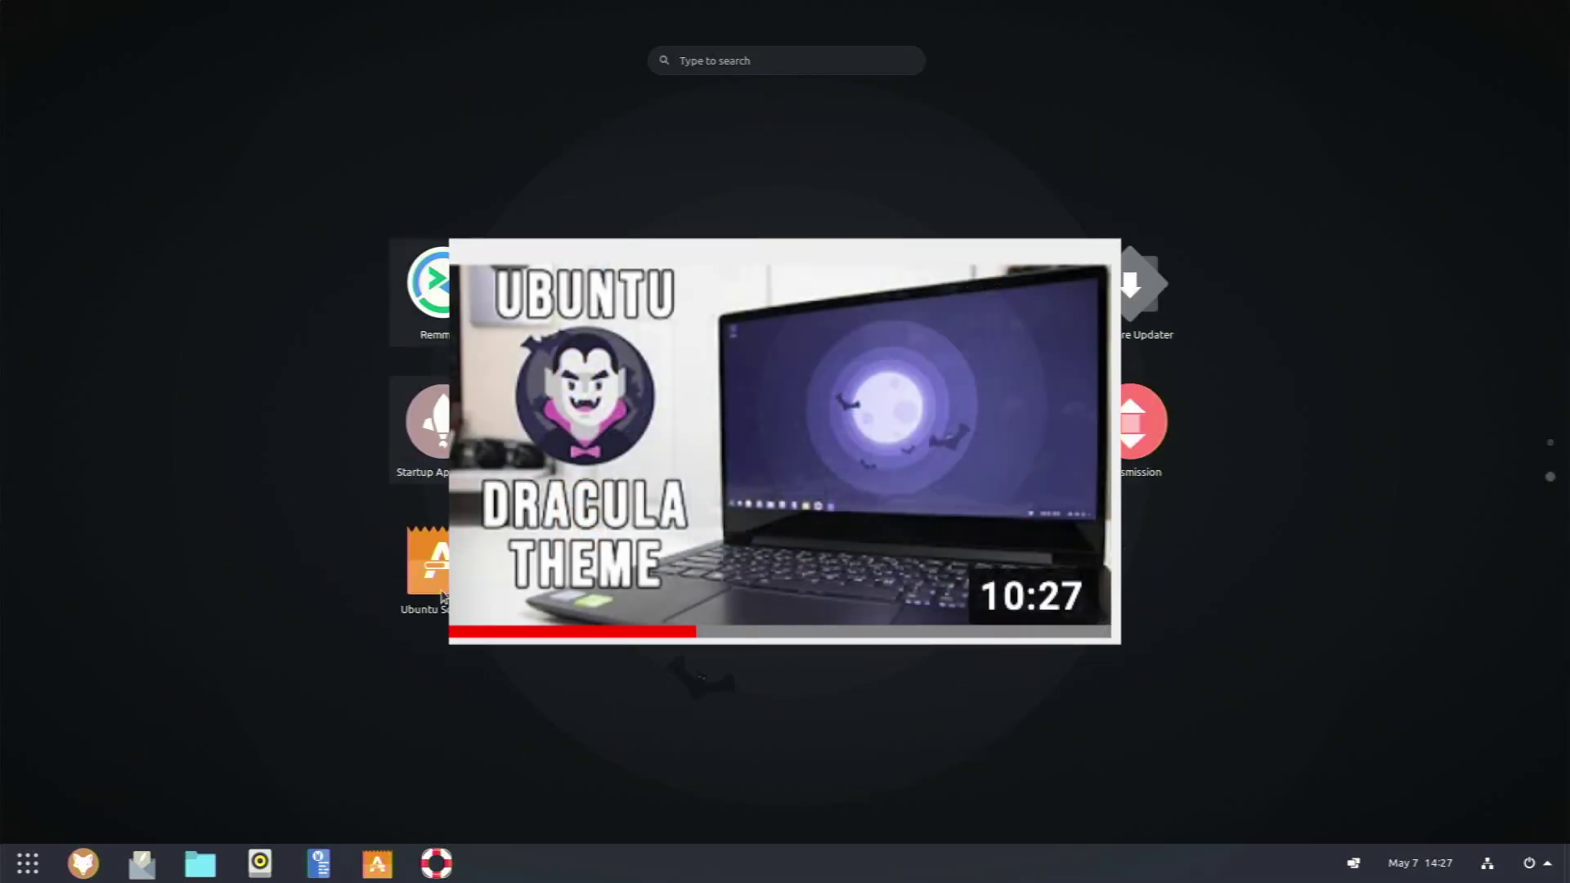
{"action": "scroll", "coordinate": [717, 765], "scroll_direction": "up", "scroll_amount": 1}
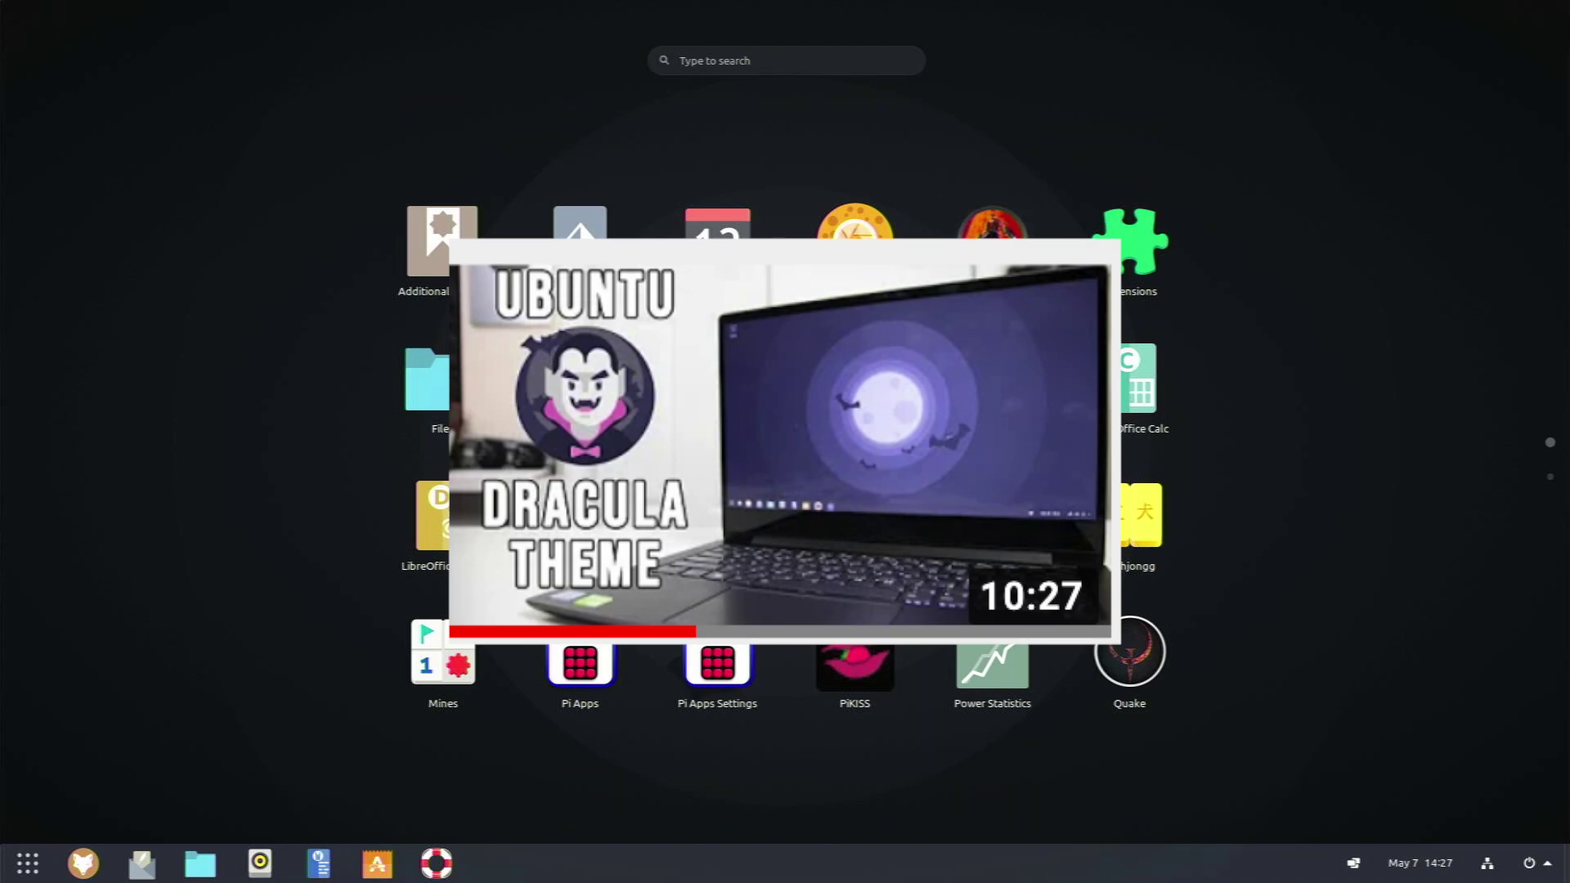
{"action": "scroll", "coordinate": [818, 314], "scroll_direction": "down", "scroll_amount": 1}
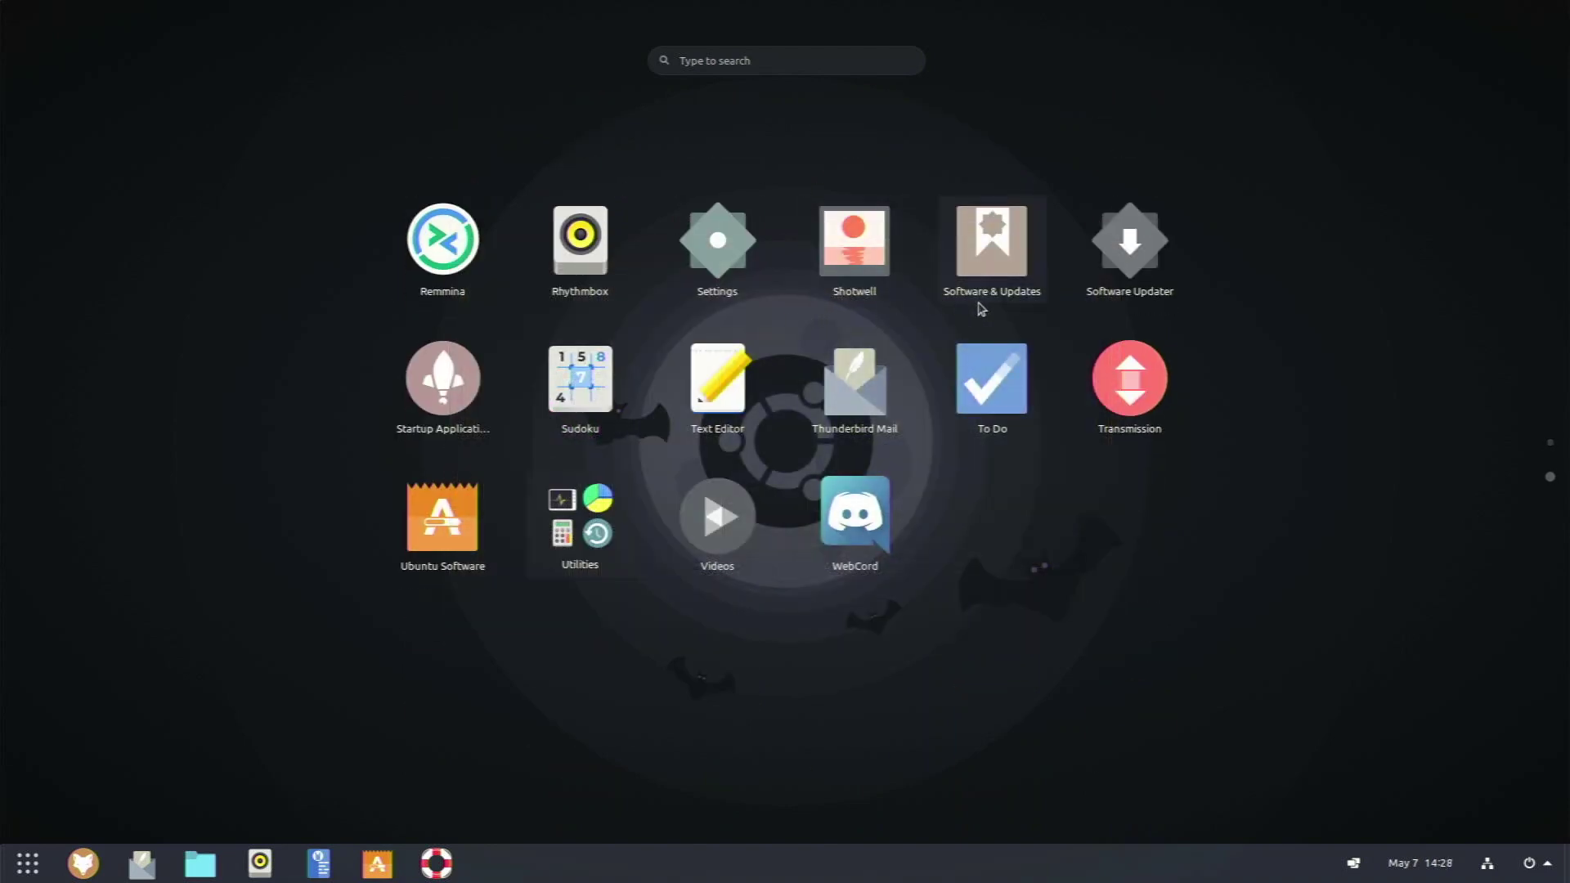
{"action": "scroll", "coordinate": [587, 455], "scroll_direction": "up", "scroll_amount": 1}
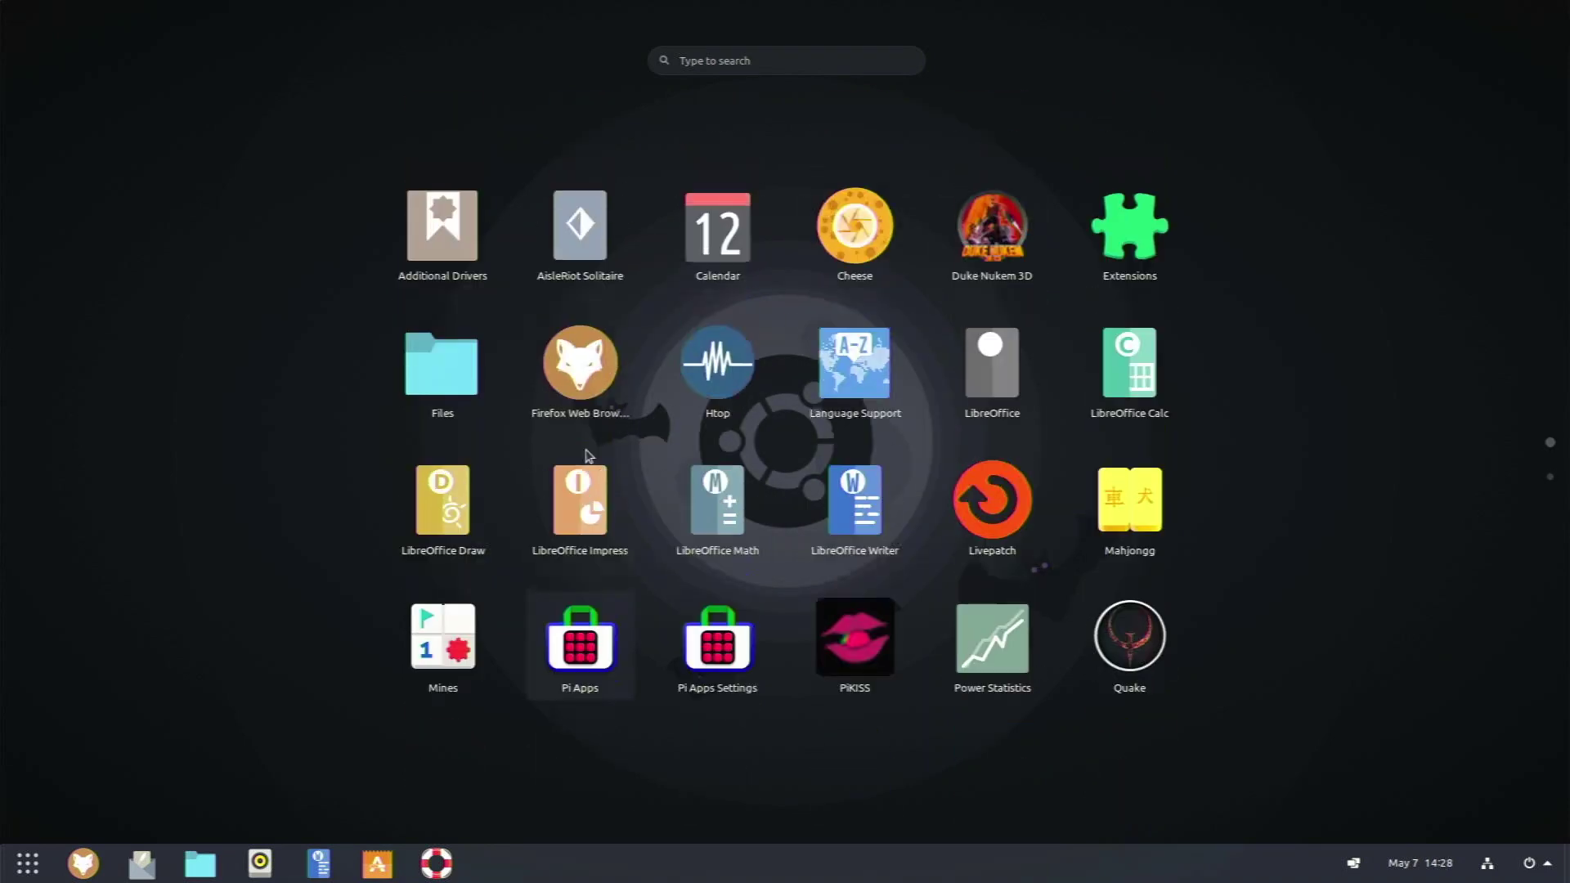
{"action": "type", "text": "exten"}
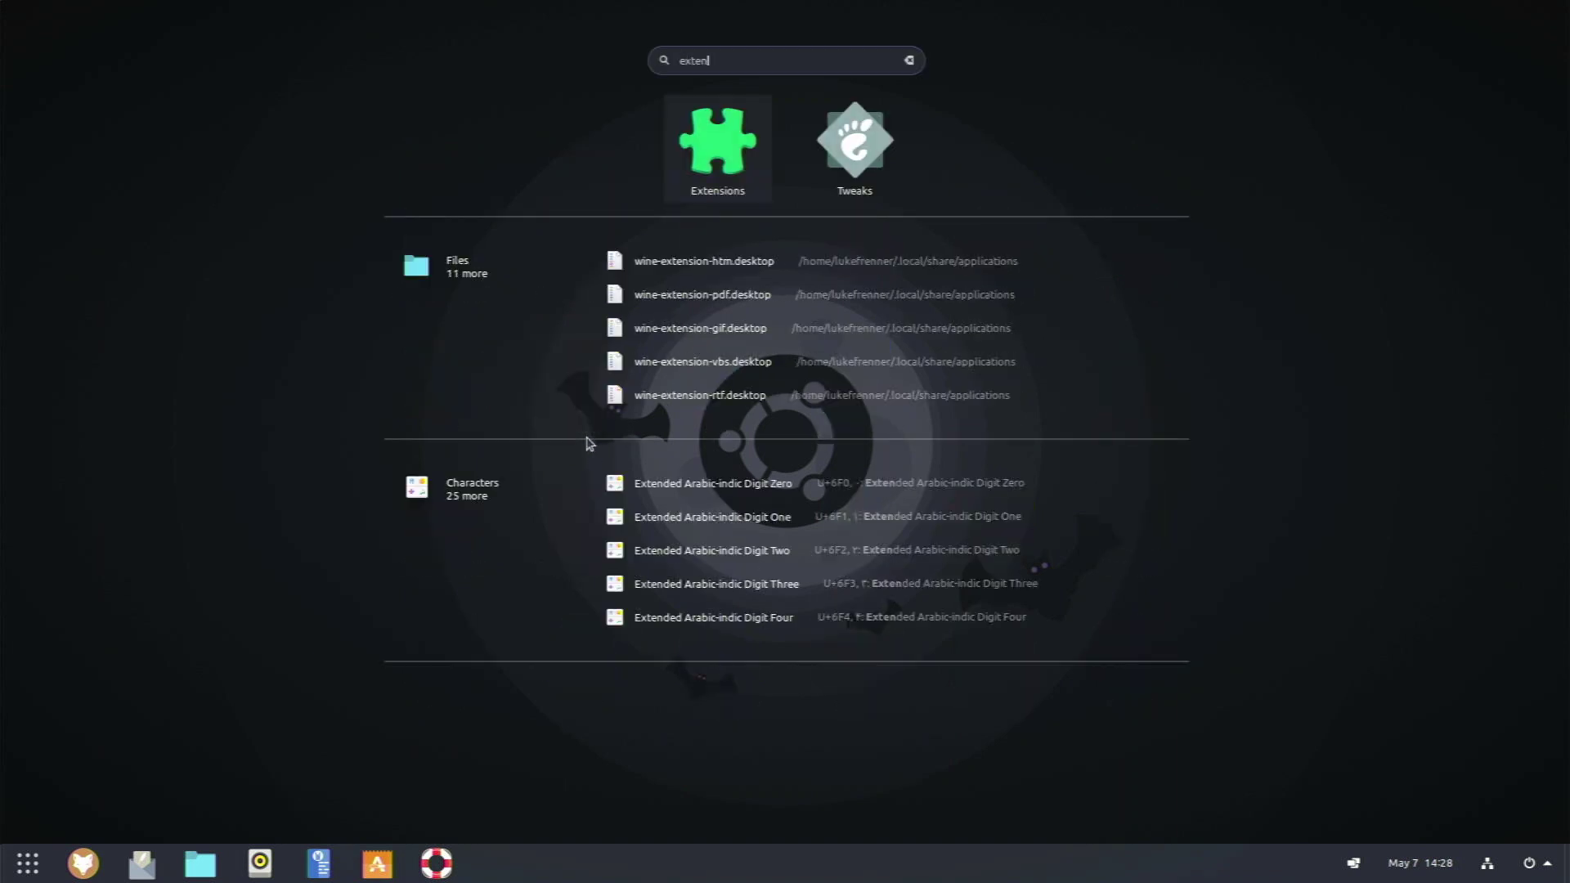
{"action": "key", "text": "Right"}
{"action": "key", "text": "Return"}
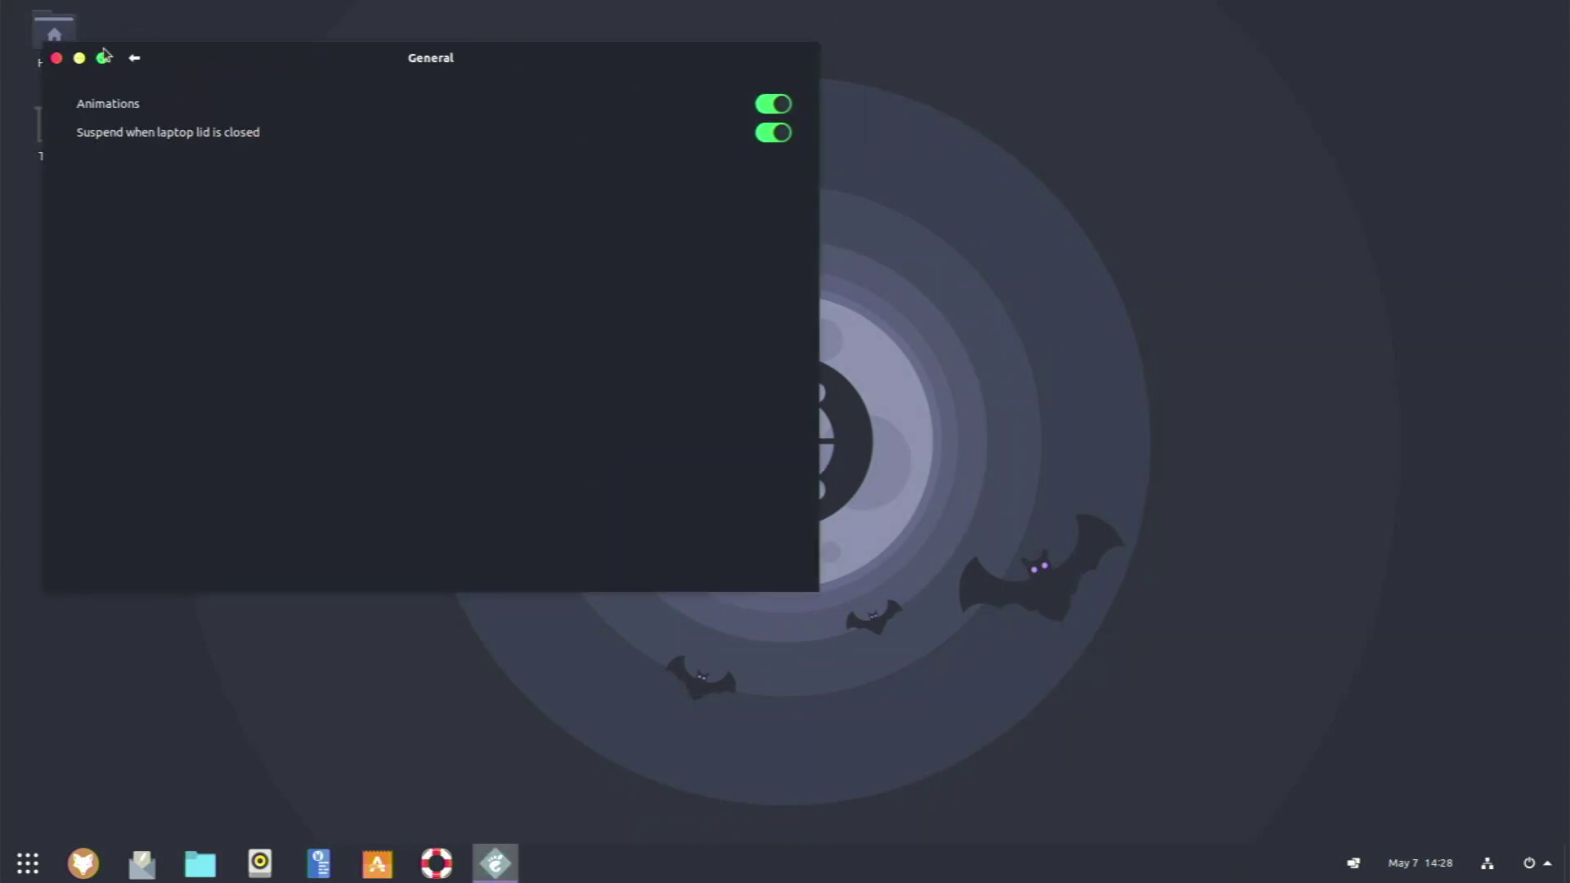
Review the Appearance settings in Tweaks, including the available shell themes, and close the window without changing anything
{"action": "left_click", "coordinate": [134, 58]}
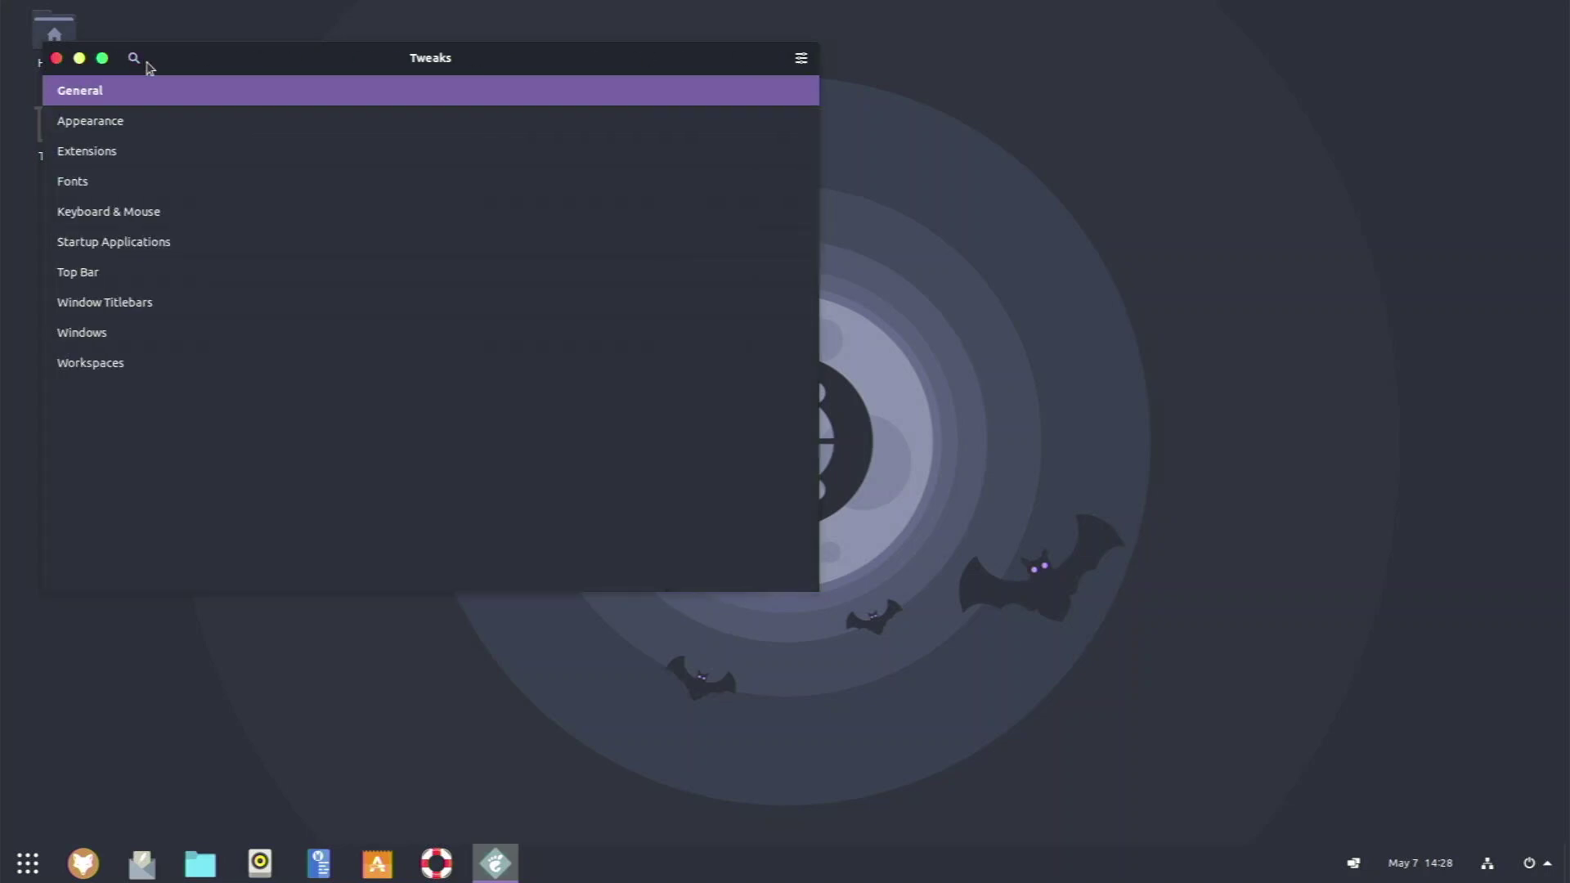
{"action": "left_click", "coordinate": [235, 133]}
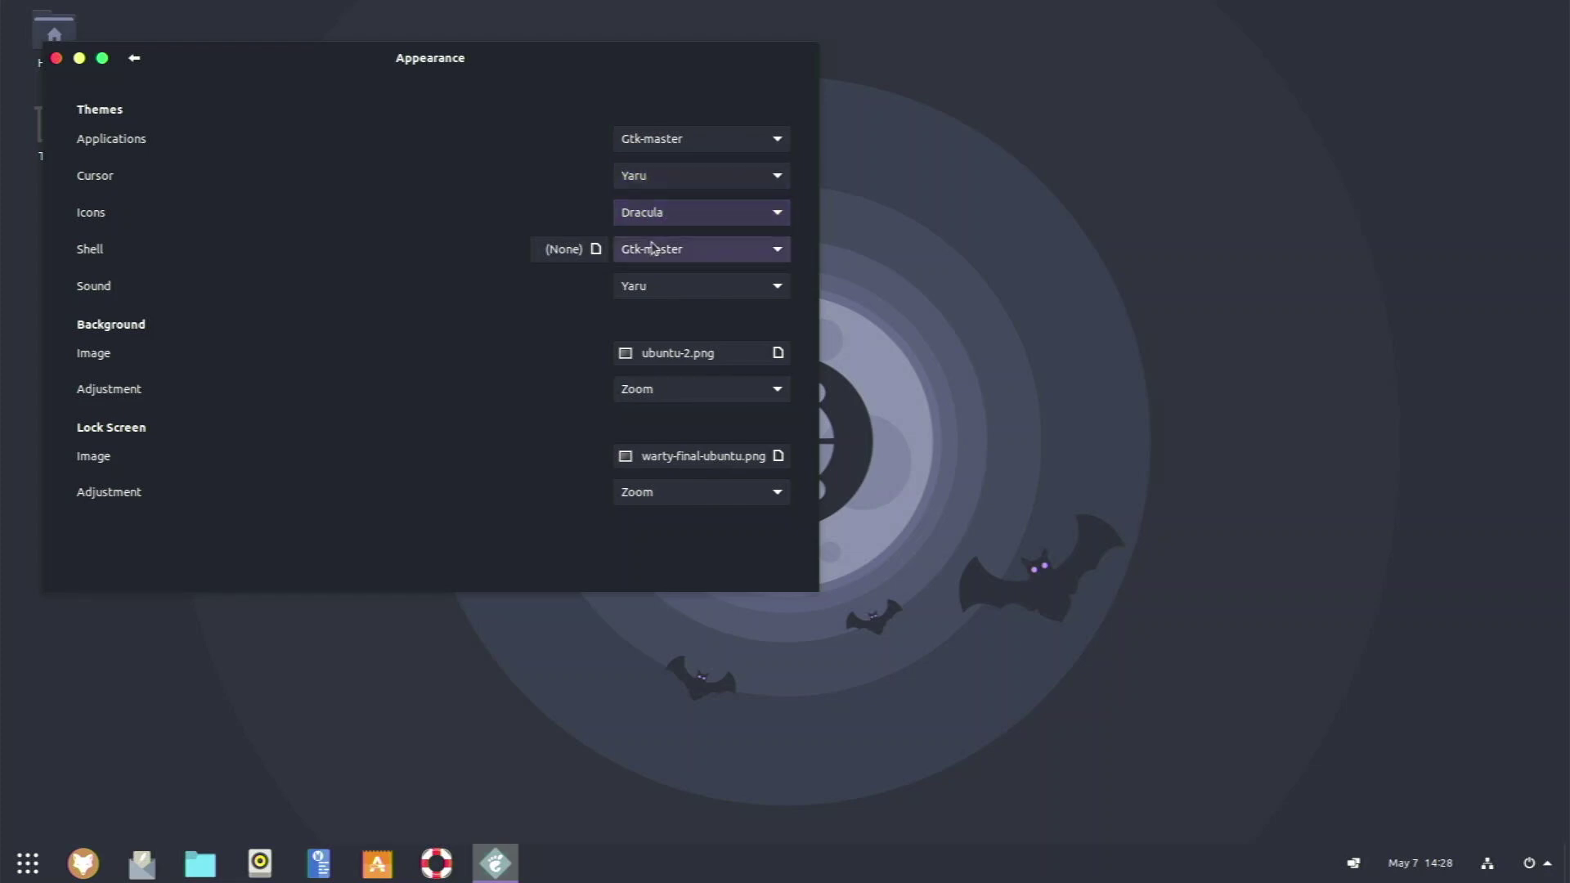
{"action": "left_click", "coordinate": [679, 250]}
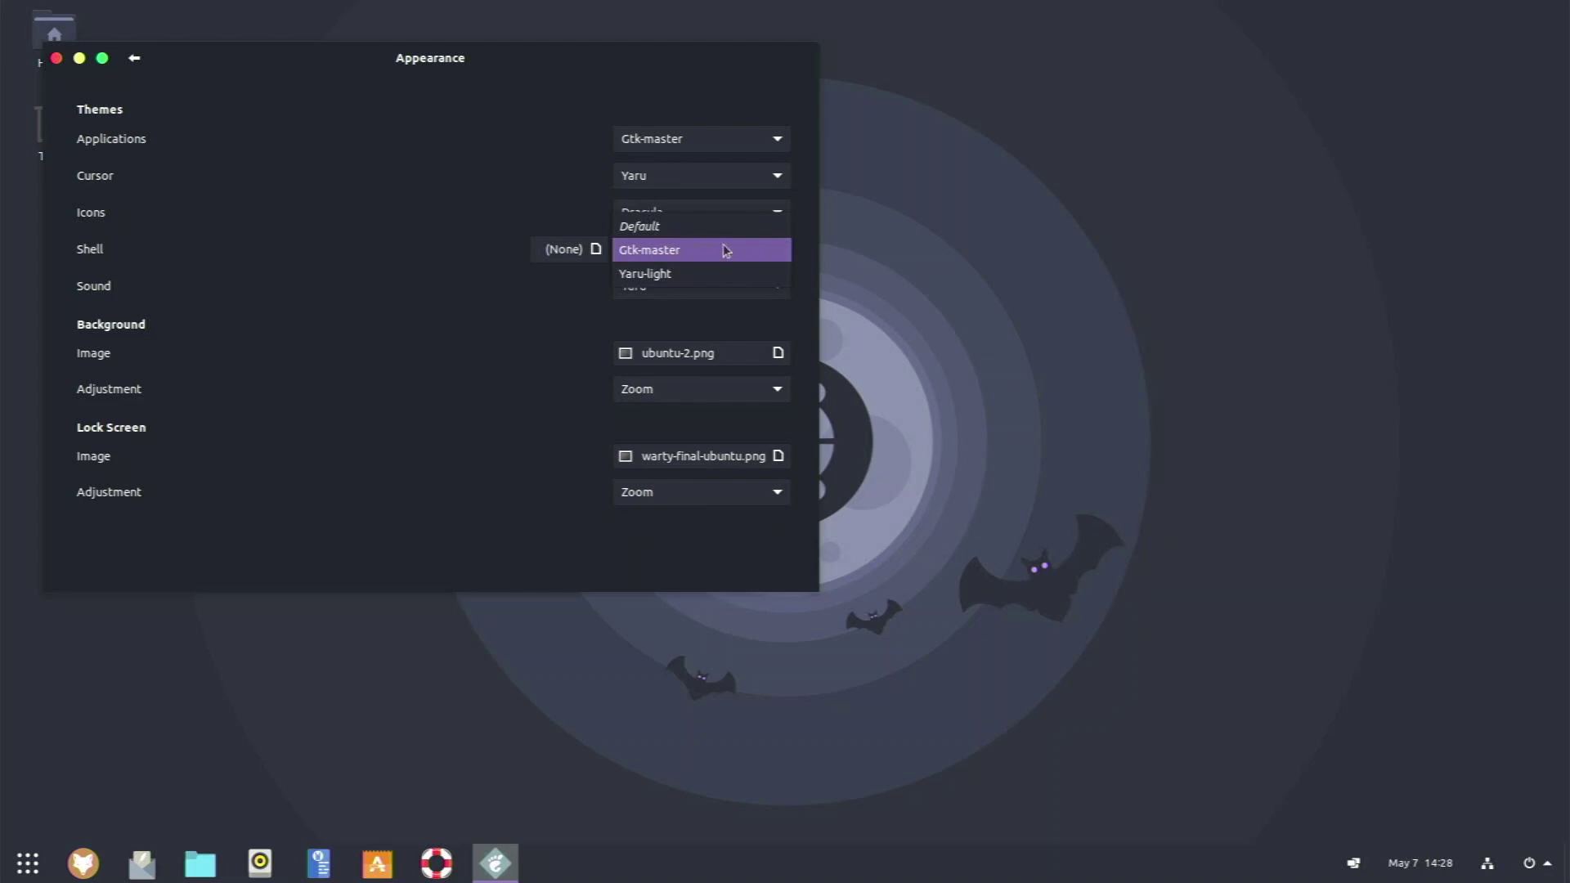
{"action": "left_click", "coordinate": [762, 122]}
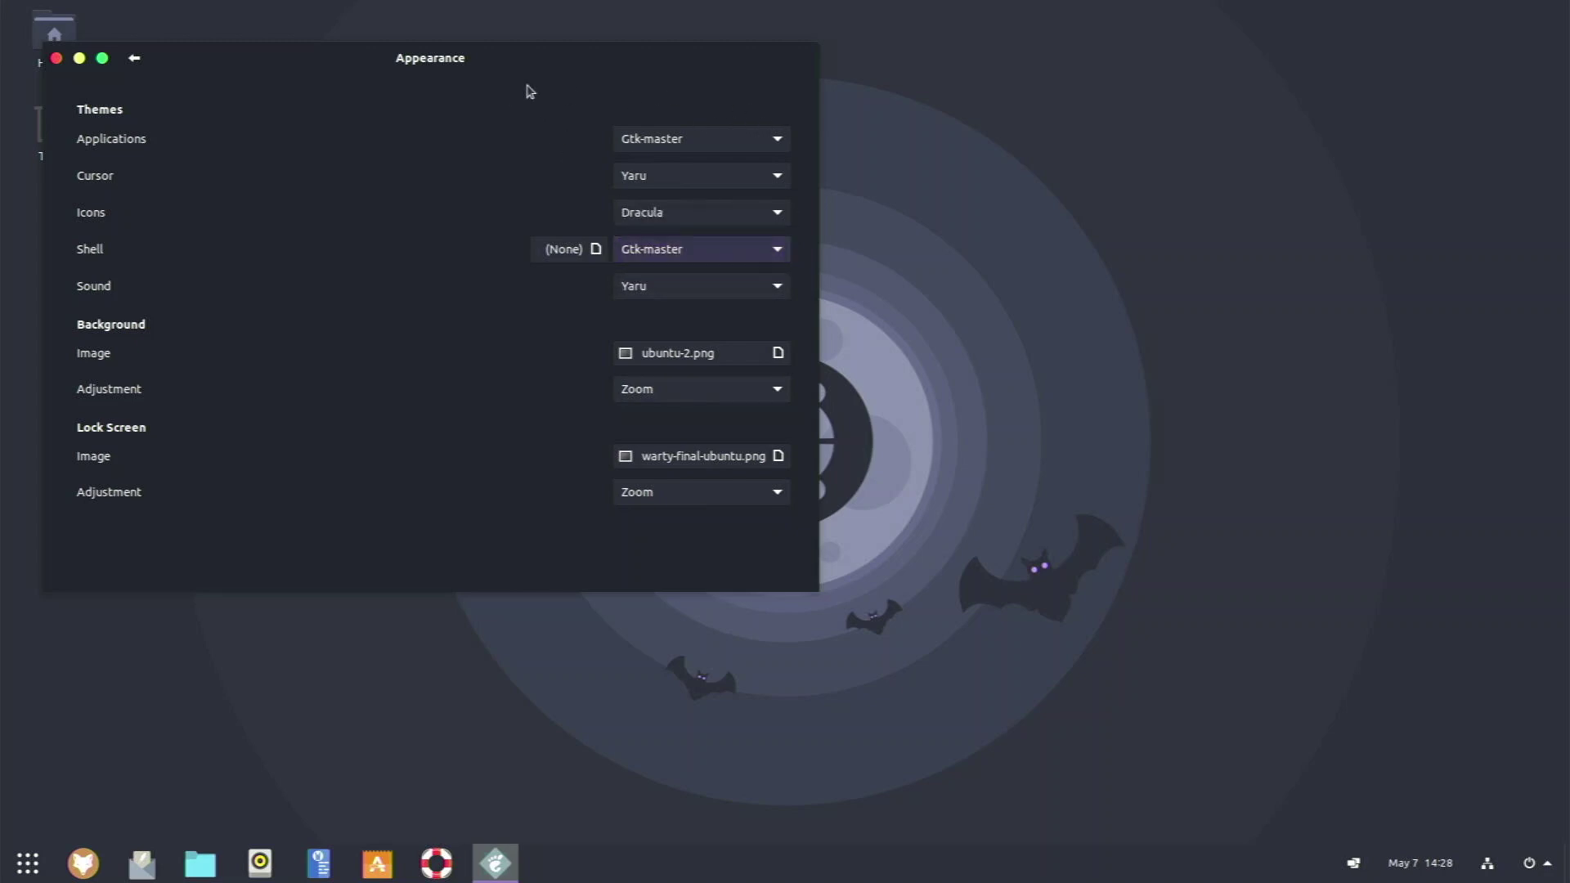
{"action": "left_click", "coordinate": [56, 59]}
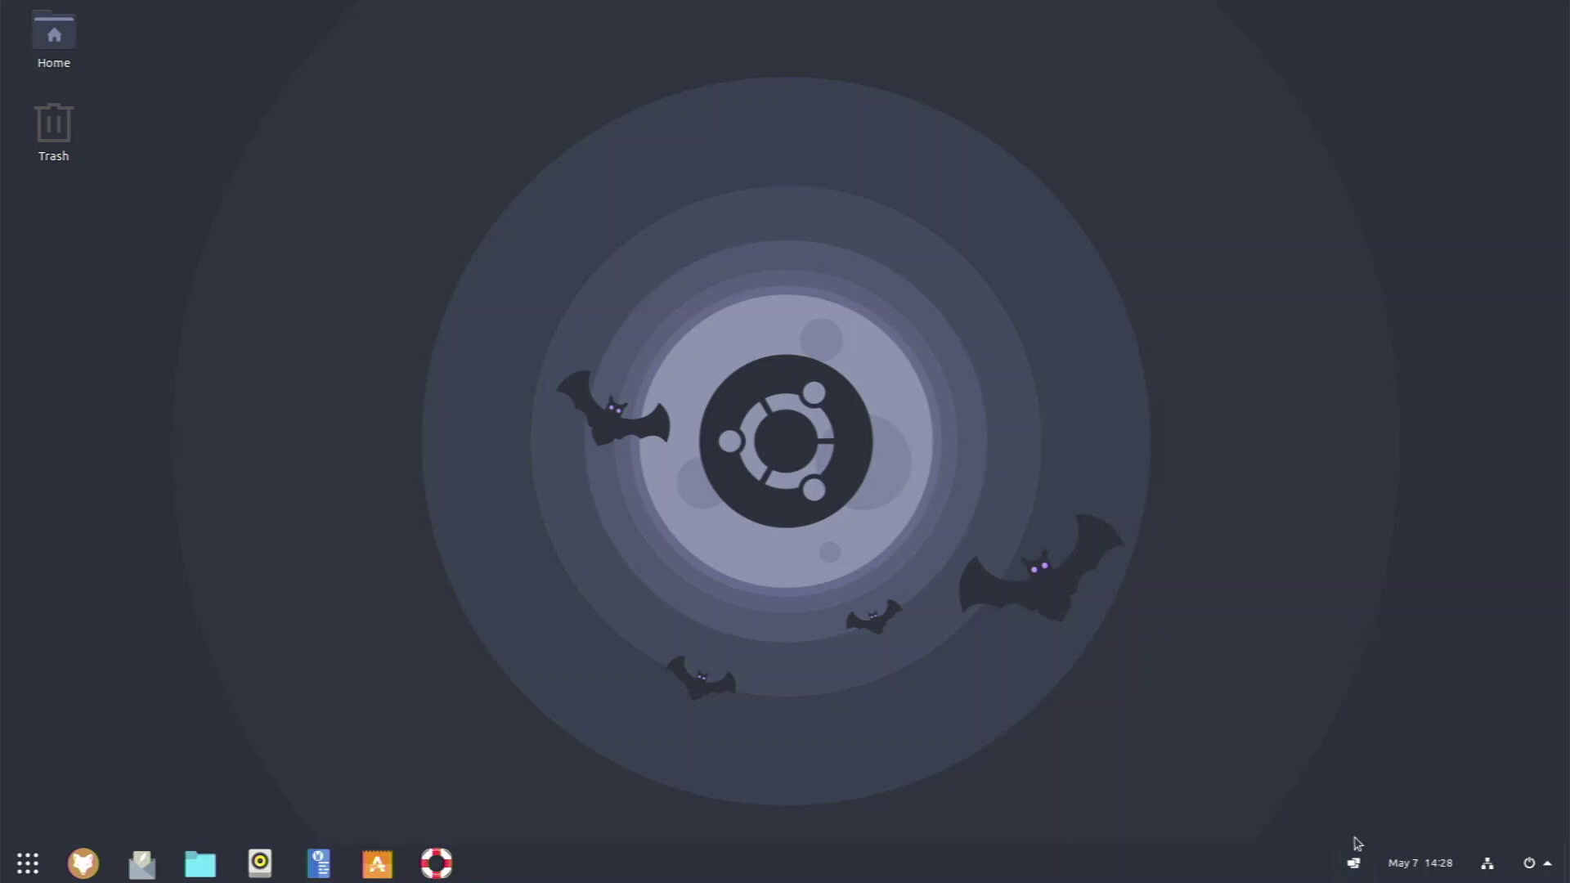
Turn on Tile Windows in the Pop Shell tiling options
{"action": "left_click", "coordinate": [1354, 862]}
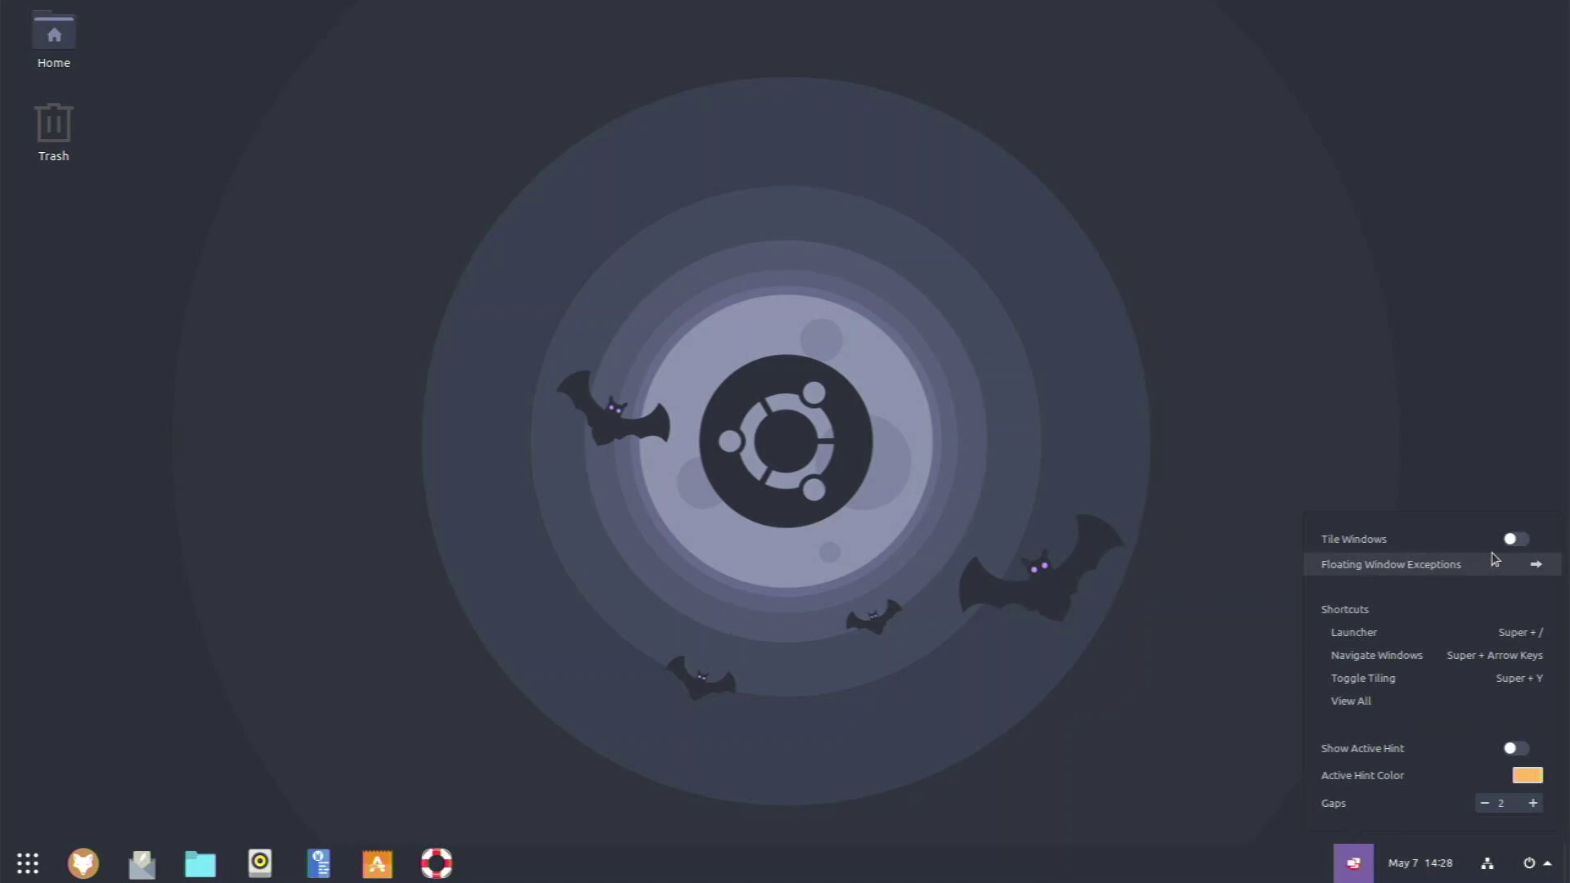
{"action": "left_click", "coordinate": [1515, 539]}
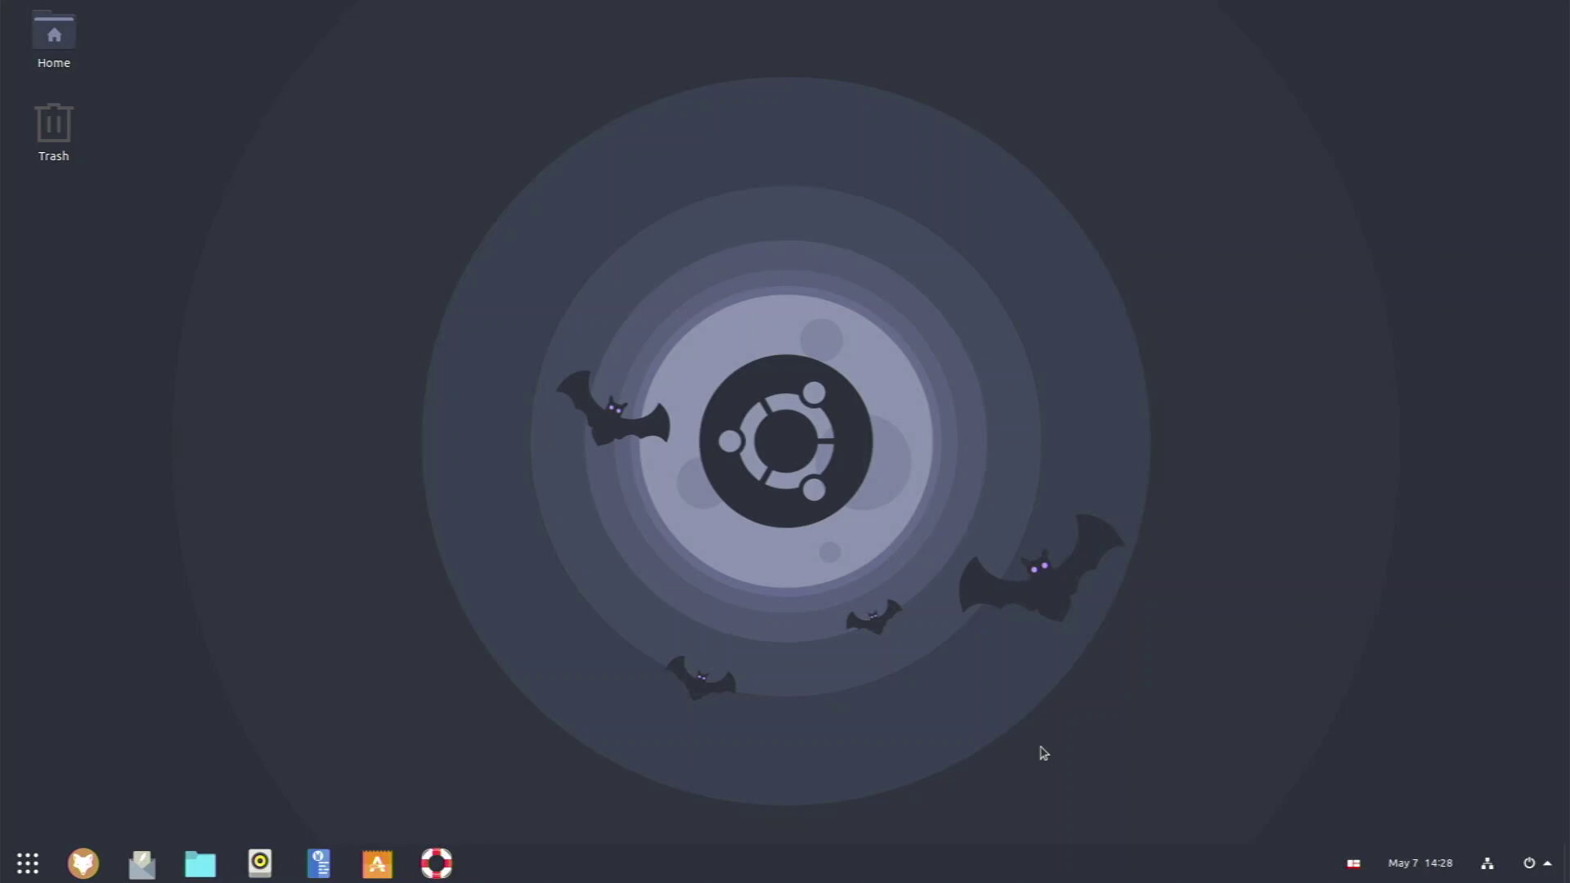
Open the Extensions app, hide and restore its window, and review the installed extensions
{"action": "left_click", "coordinate": [27, 863]}
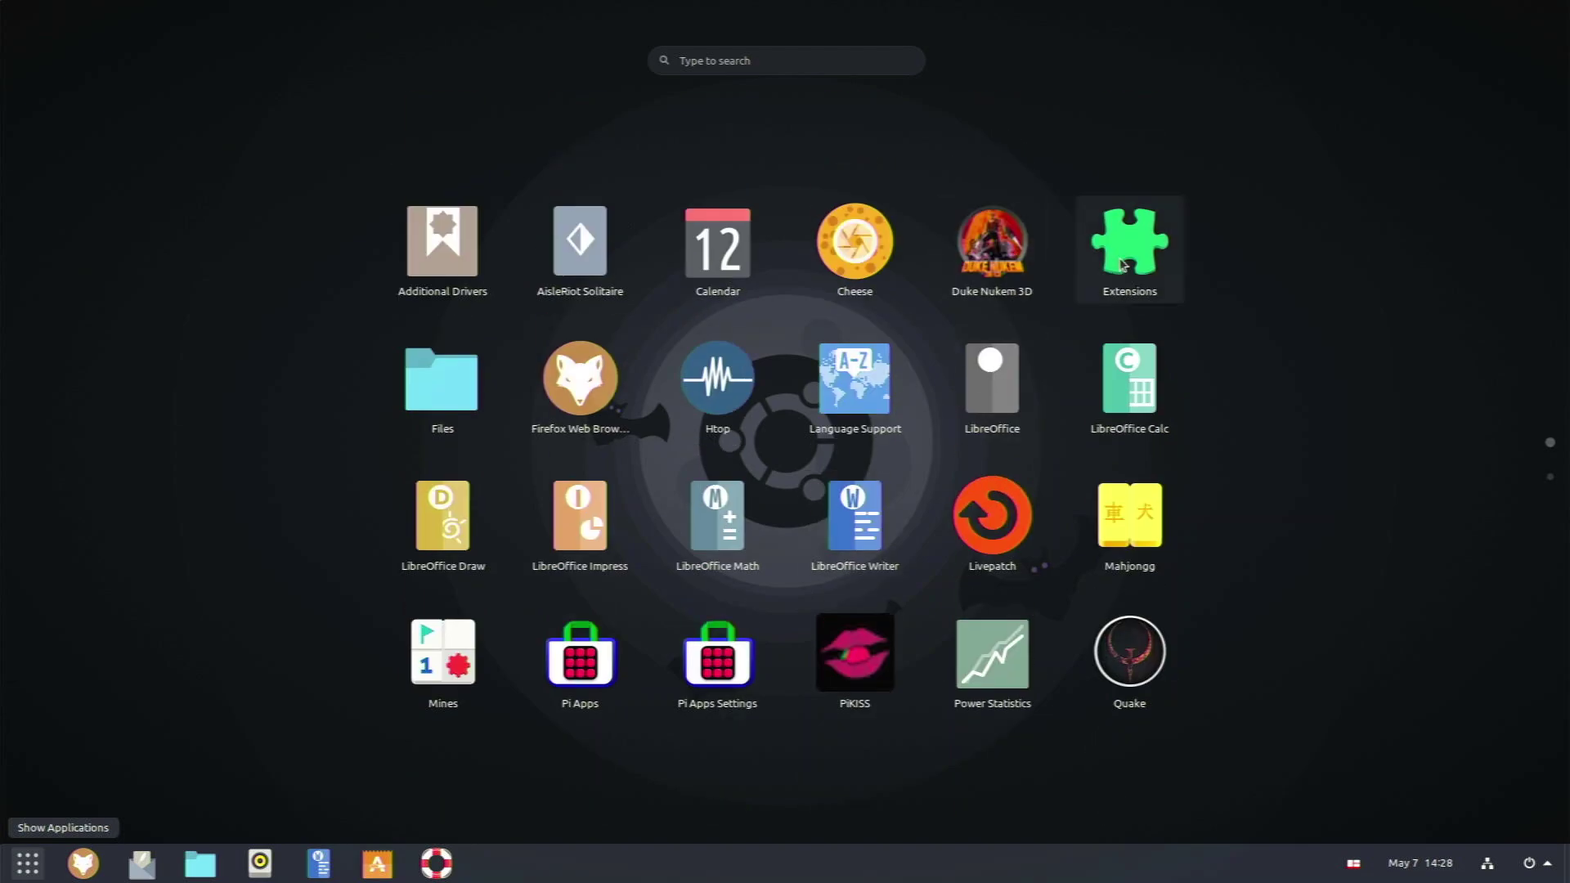
{"action": "left_click", "coordinate": [1119, 260]}
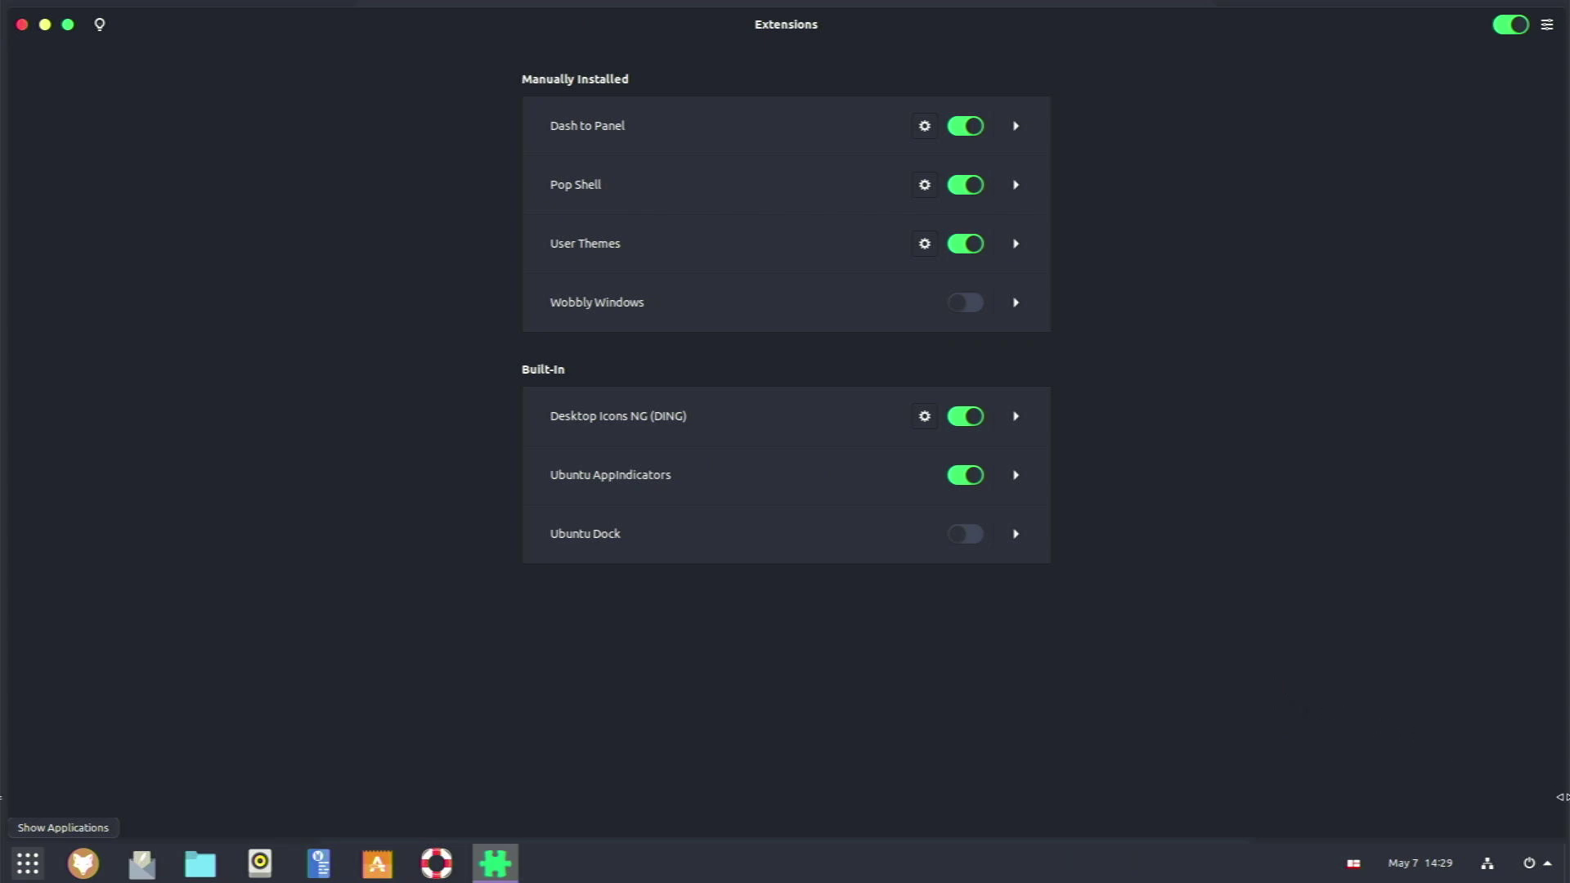
{"action": "left_click", "coordinate": [1567, 863]}
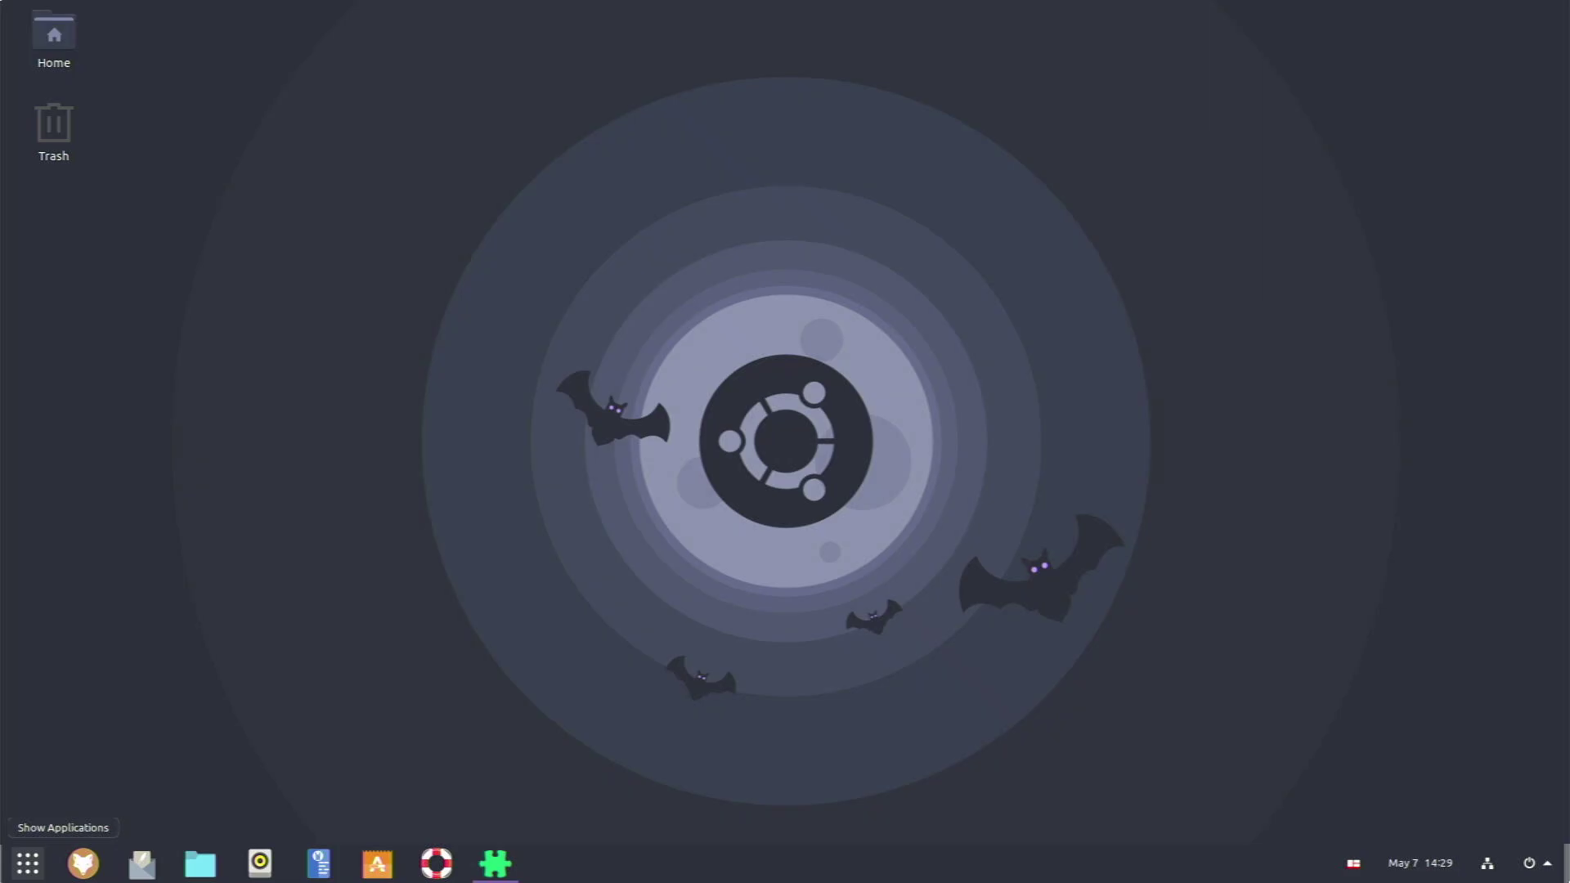
{"action": "left_click", "coordinate": [1566, 865]}
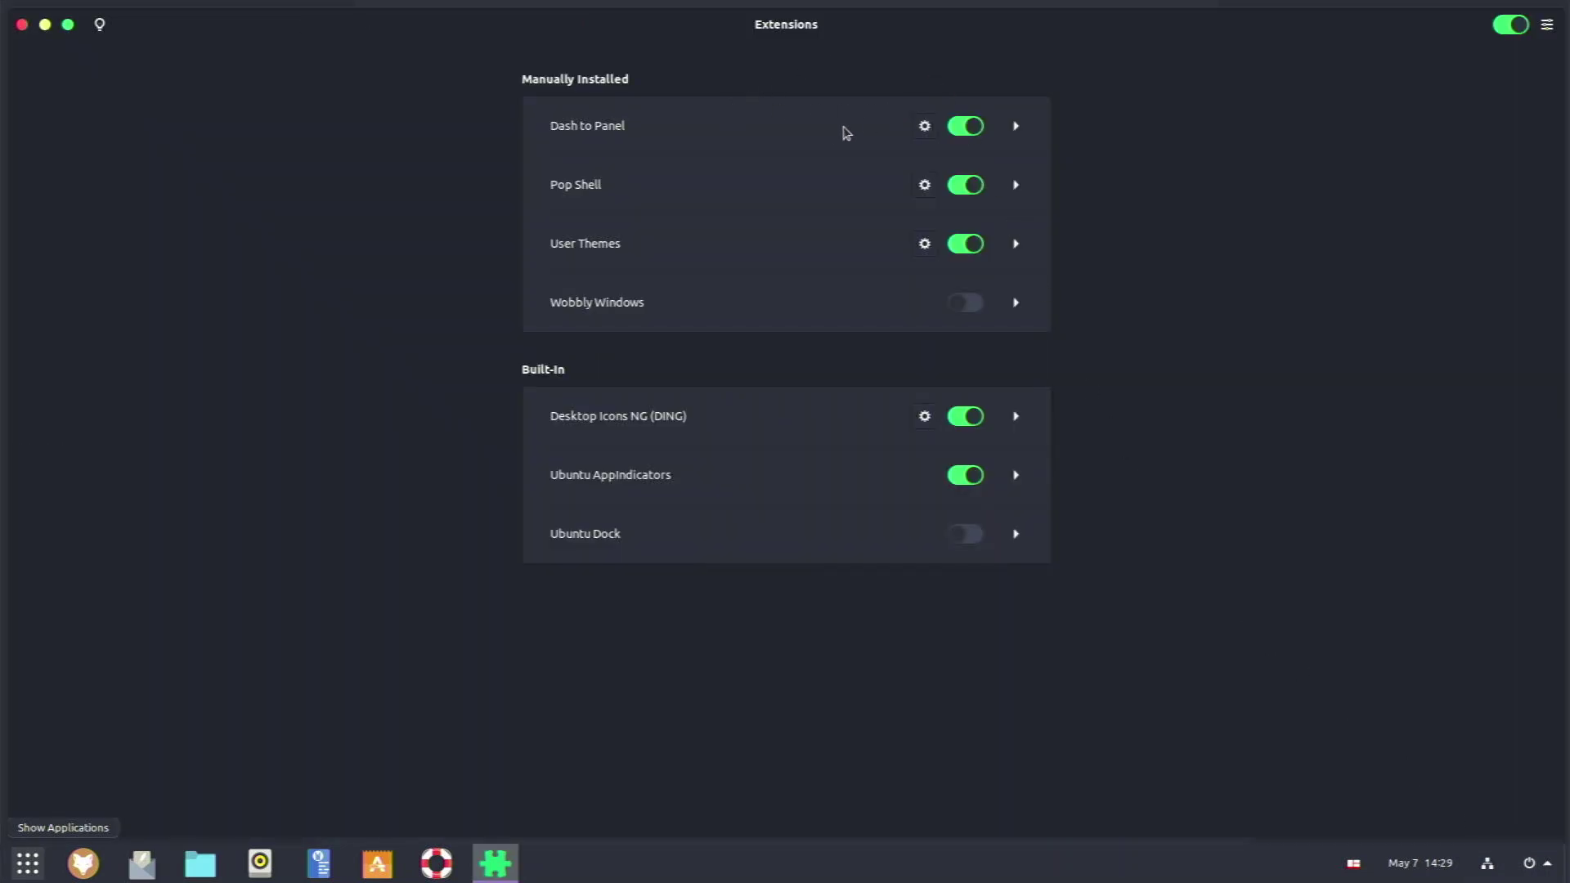
{"action": "left_click", "coordinate": [920, 141]}
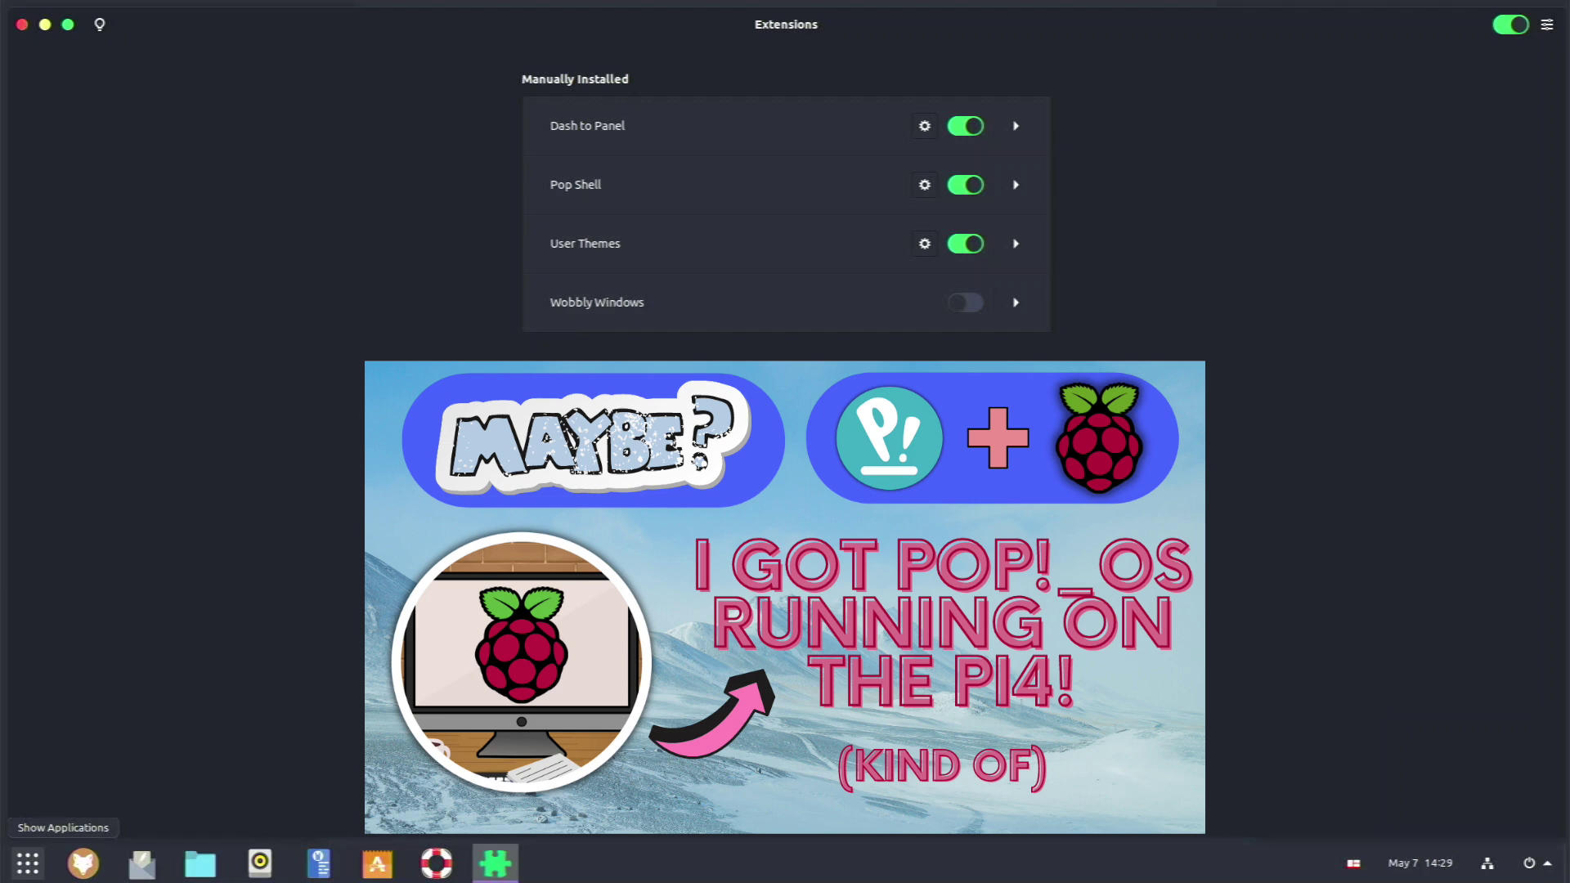
Open the file manager alongside Extensions to try out window tiling, and close both windows
{"action": "left_click", "coordinate": [201, 863]}
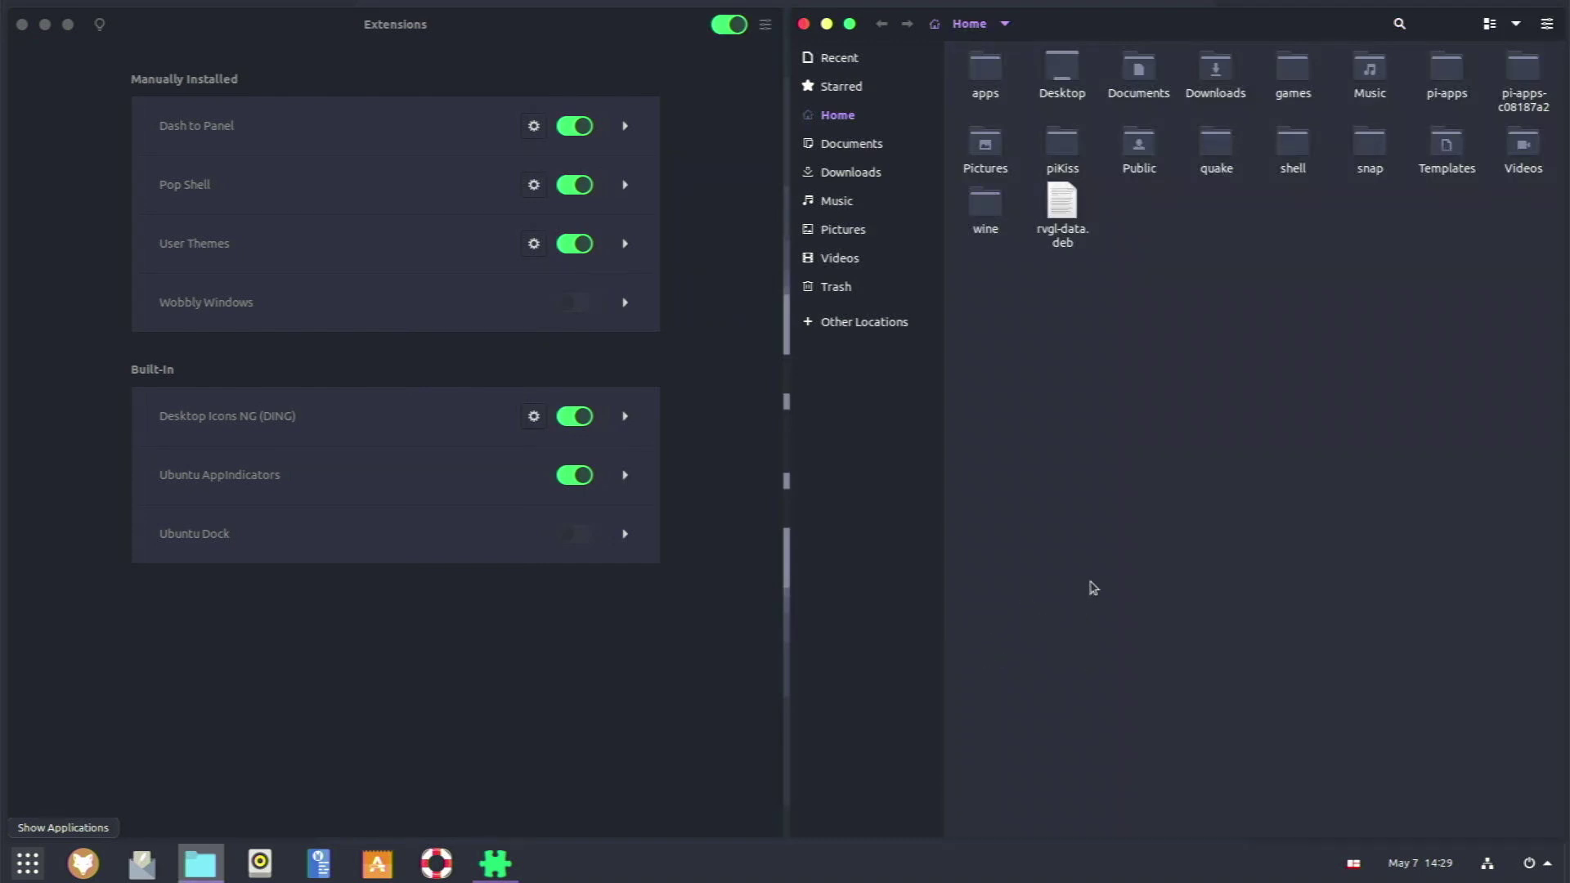
{"action": "key", "text": "super+m"}
{"action": "key", "text": "super+m"}
{"action": "left_click", "coordinate": [805, 24]}
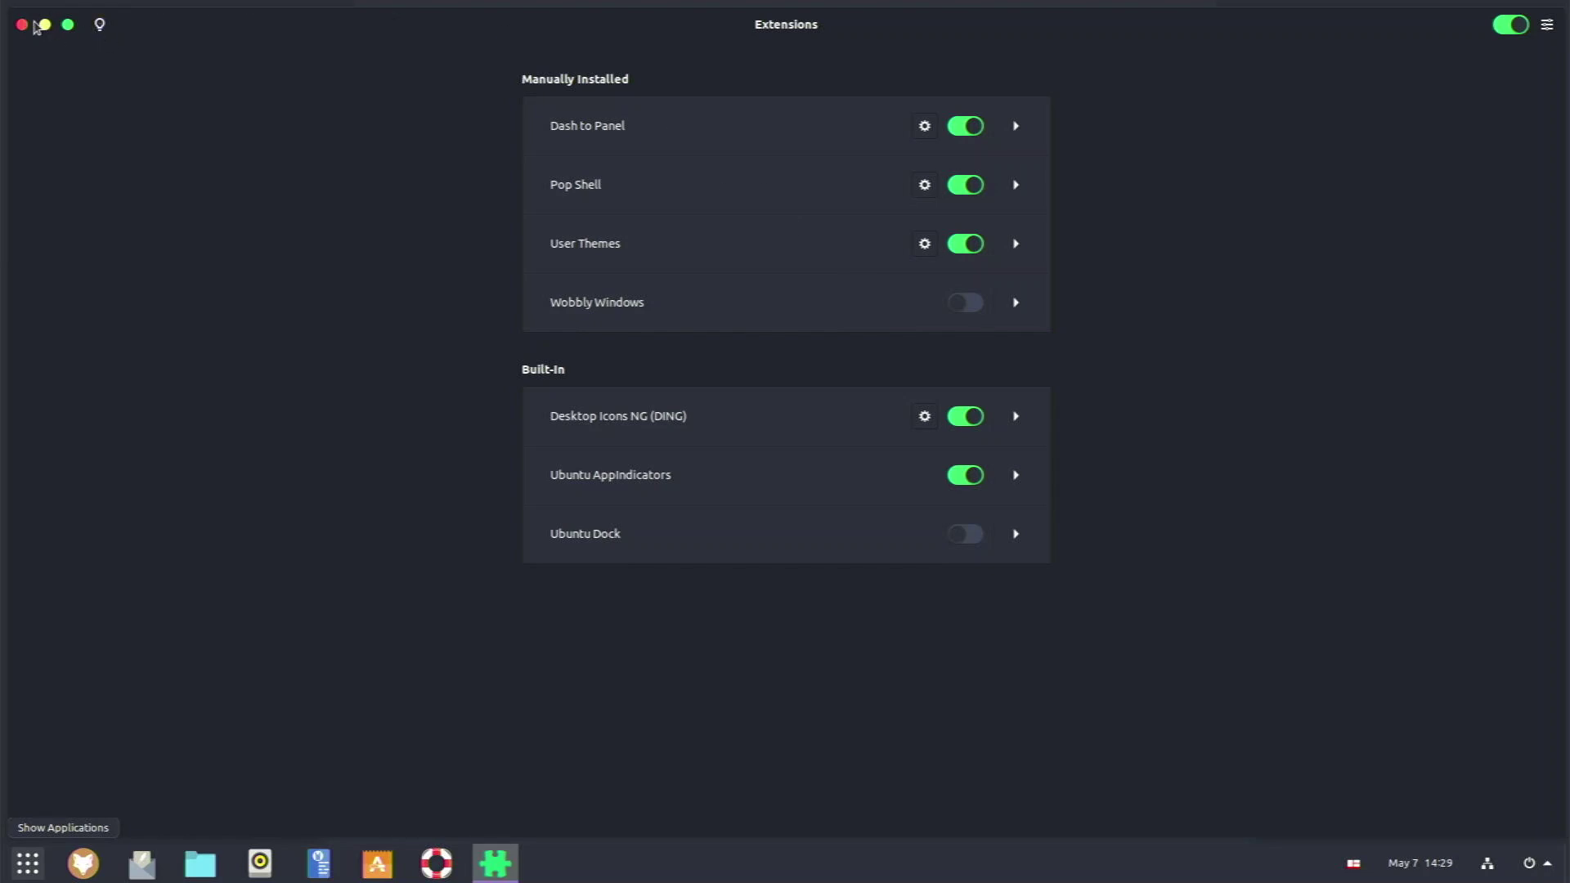
{"action": "left_click", "coordinate": [22, 25]}
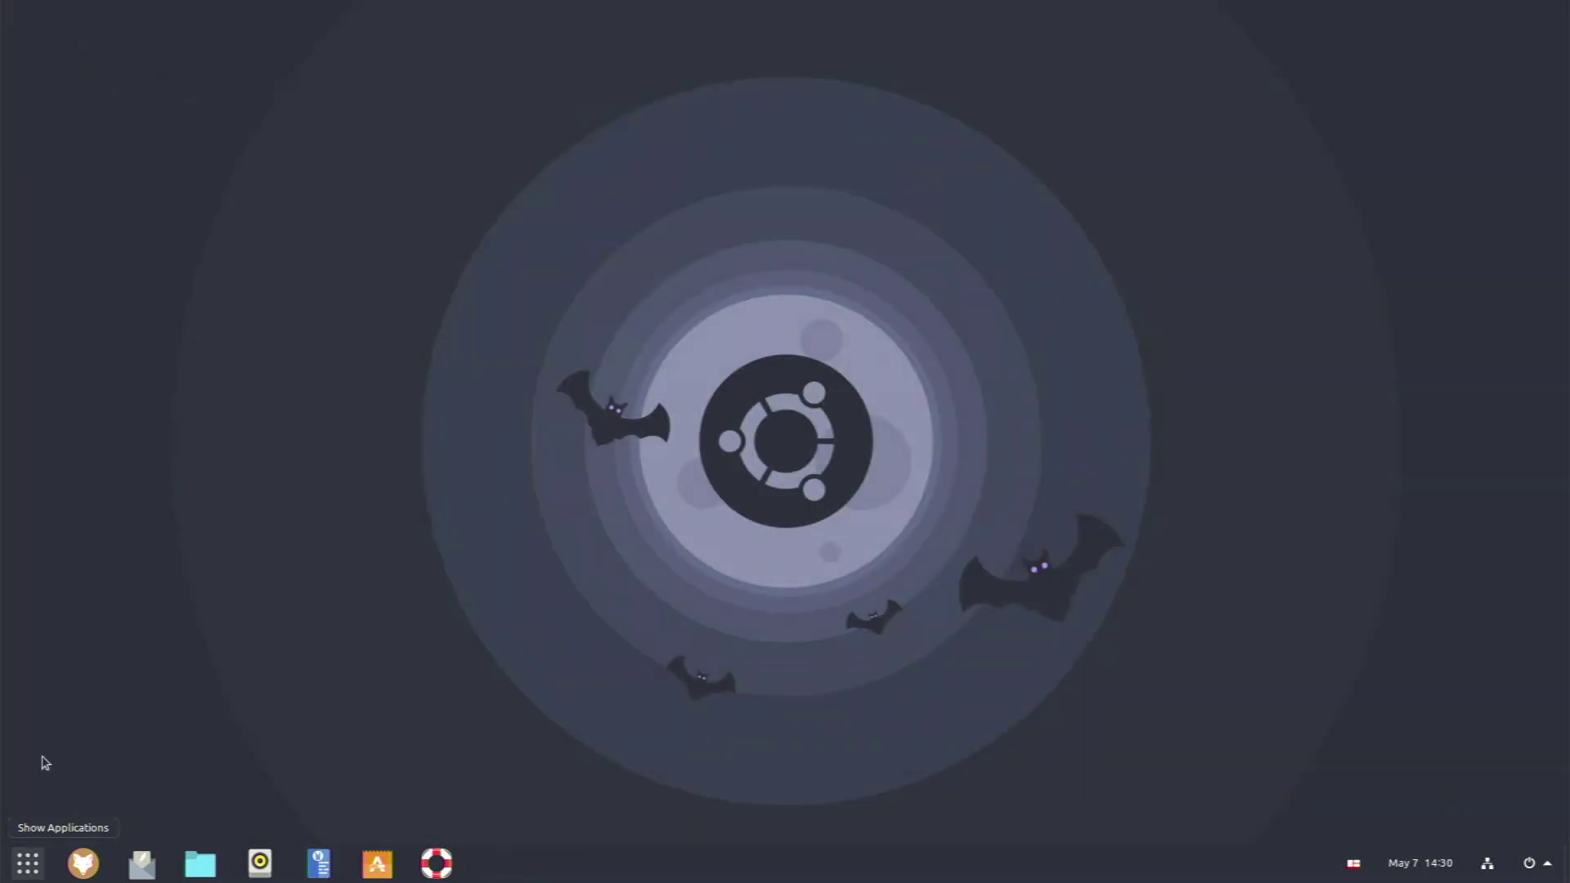
Open Tweaks, find the Animations setting by searching for "anima", turn it off and close the window
{"action": "left_click", "coordinate": [27, 862]}
{"action": "type", "text": "tweak"}
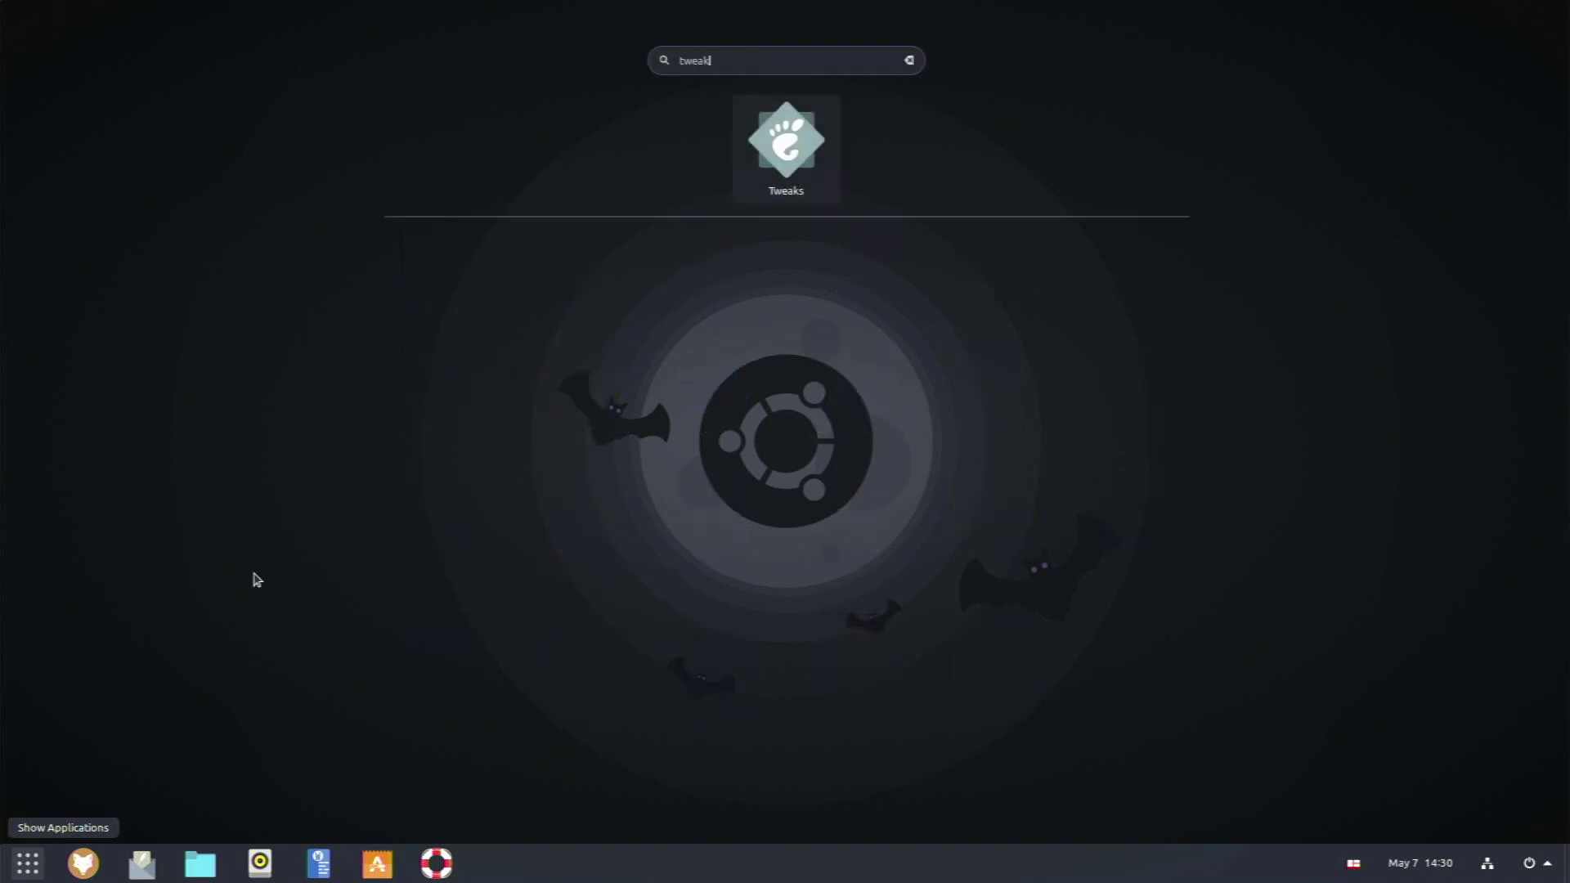
{"action": "key", "text": "Return"}
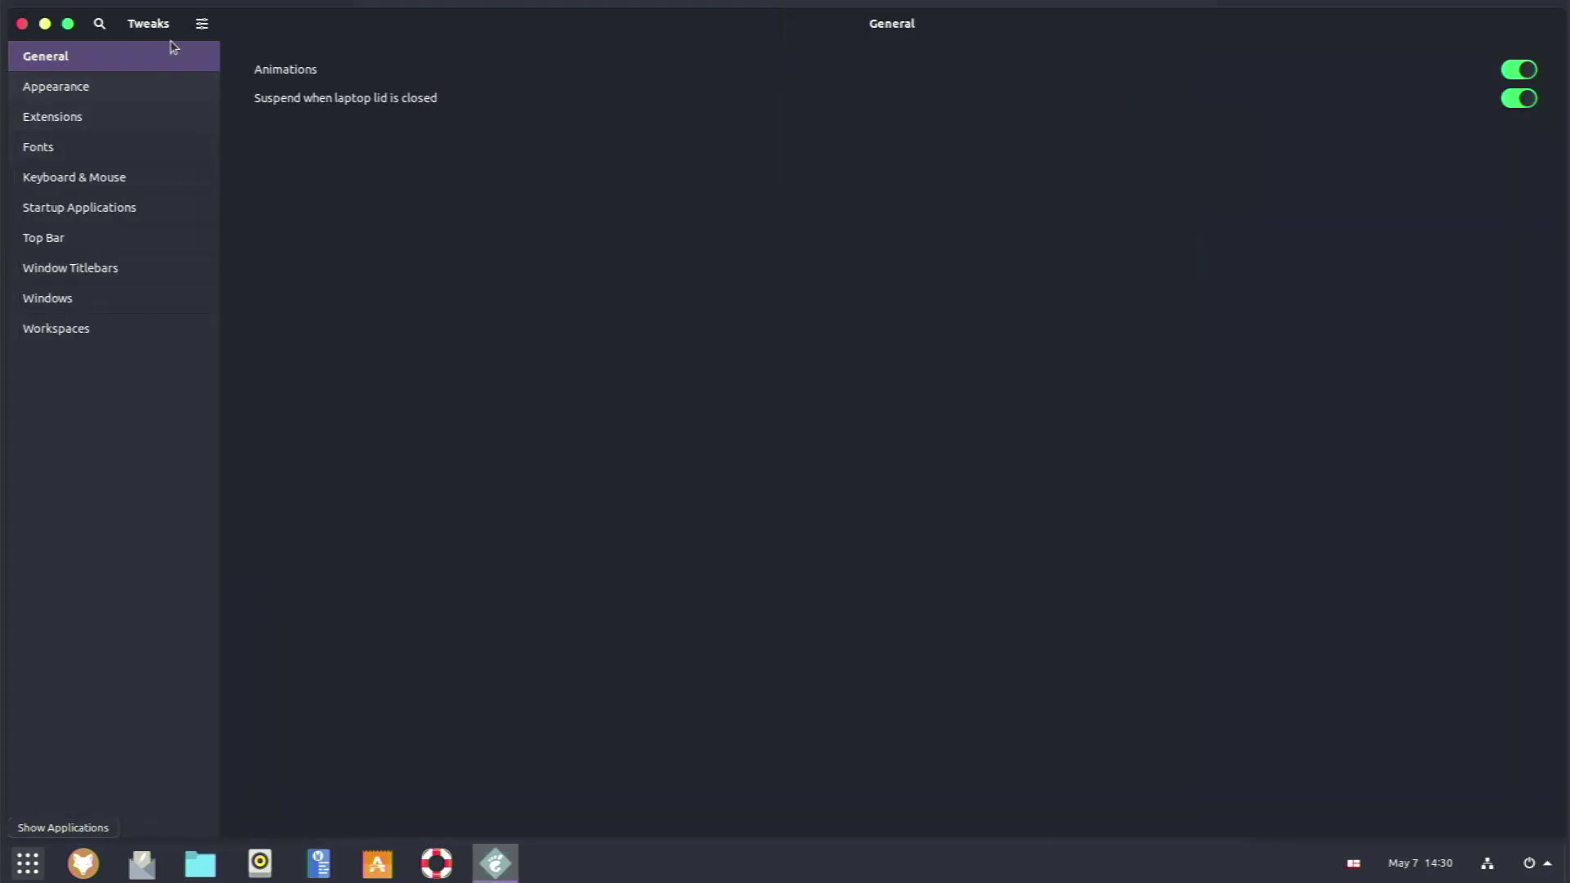
{"action": "left_click", "coordinate": [101, 24]}
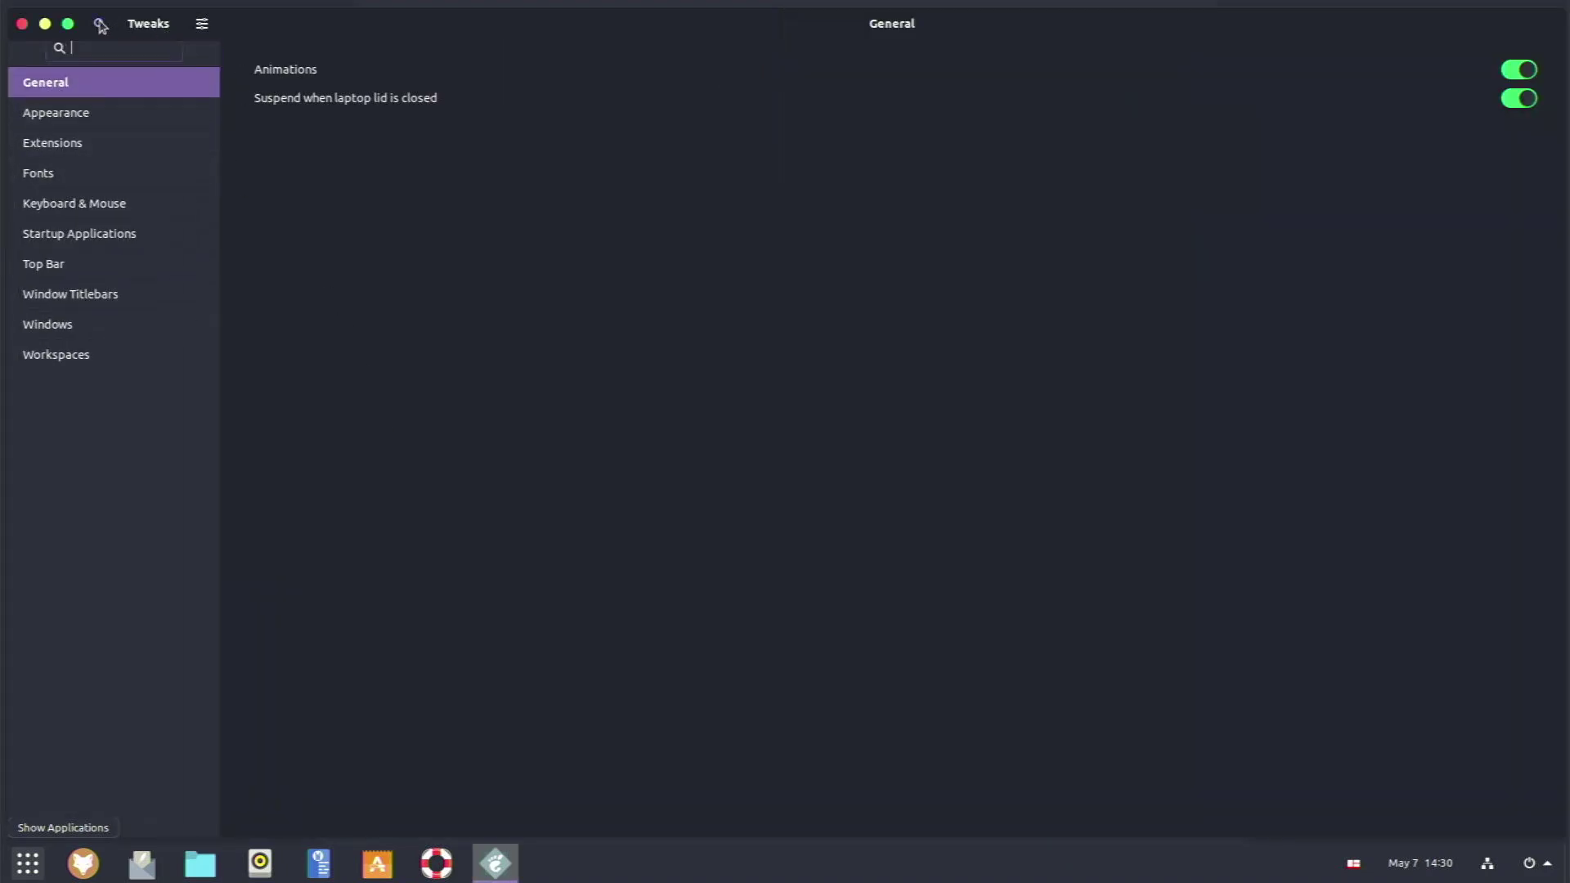
{"action": "type", "text": "an"}
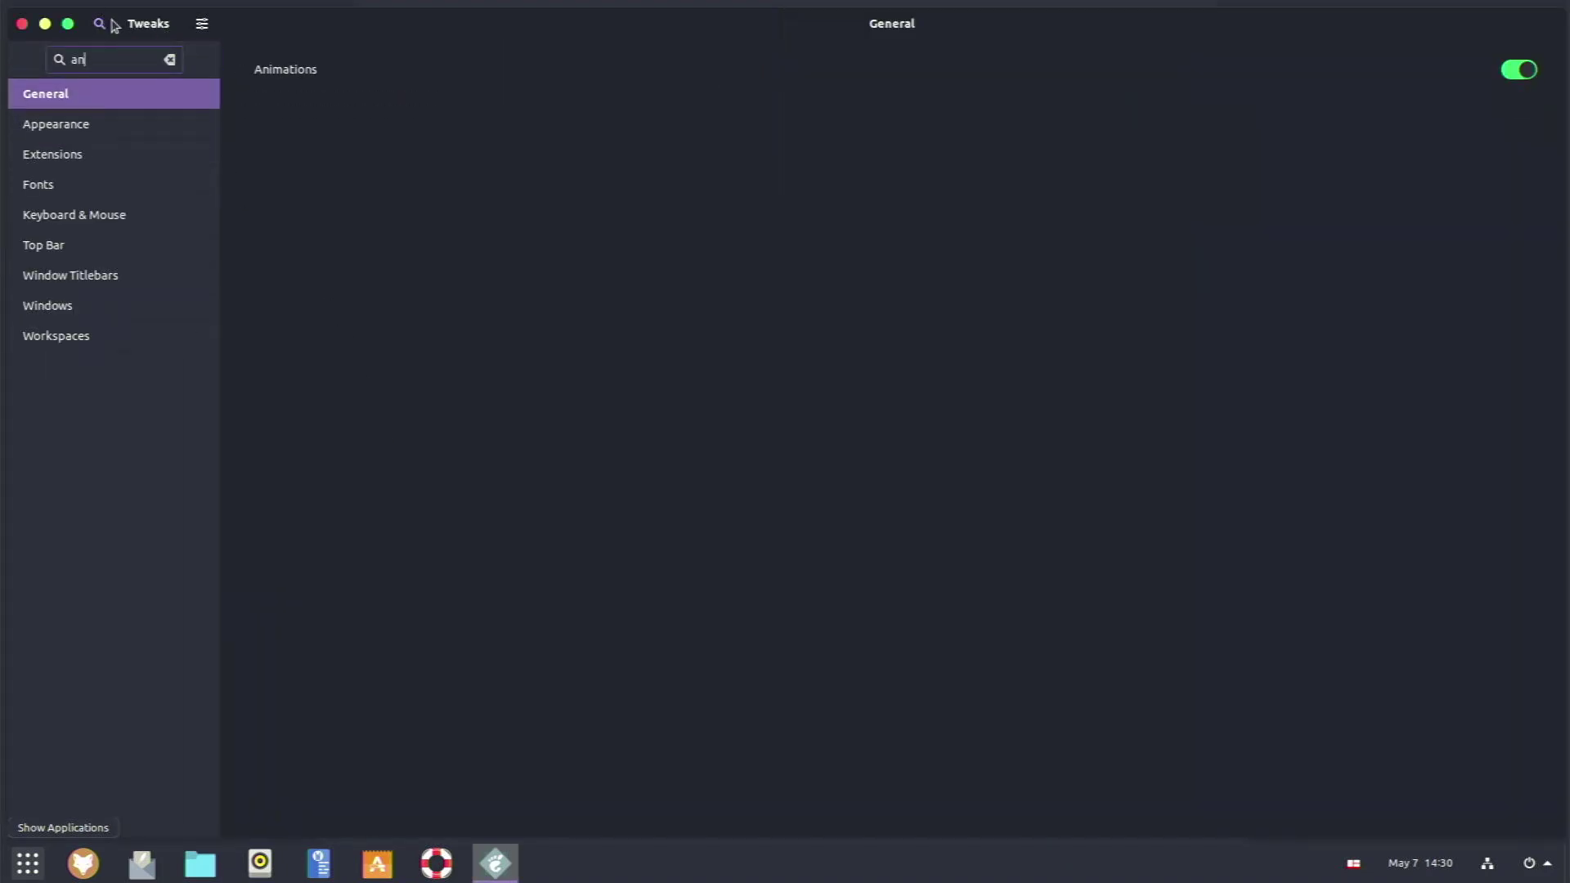
{"action": "type", "text": "ima"}
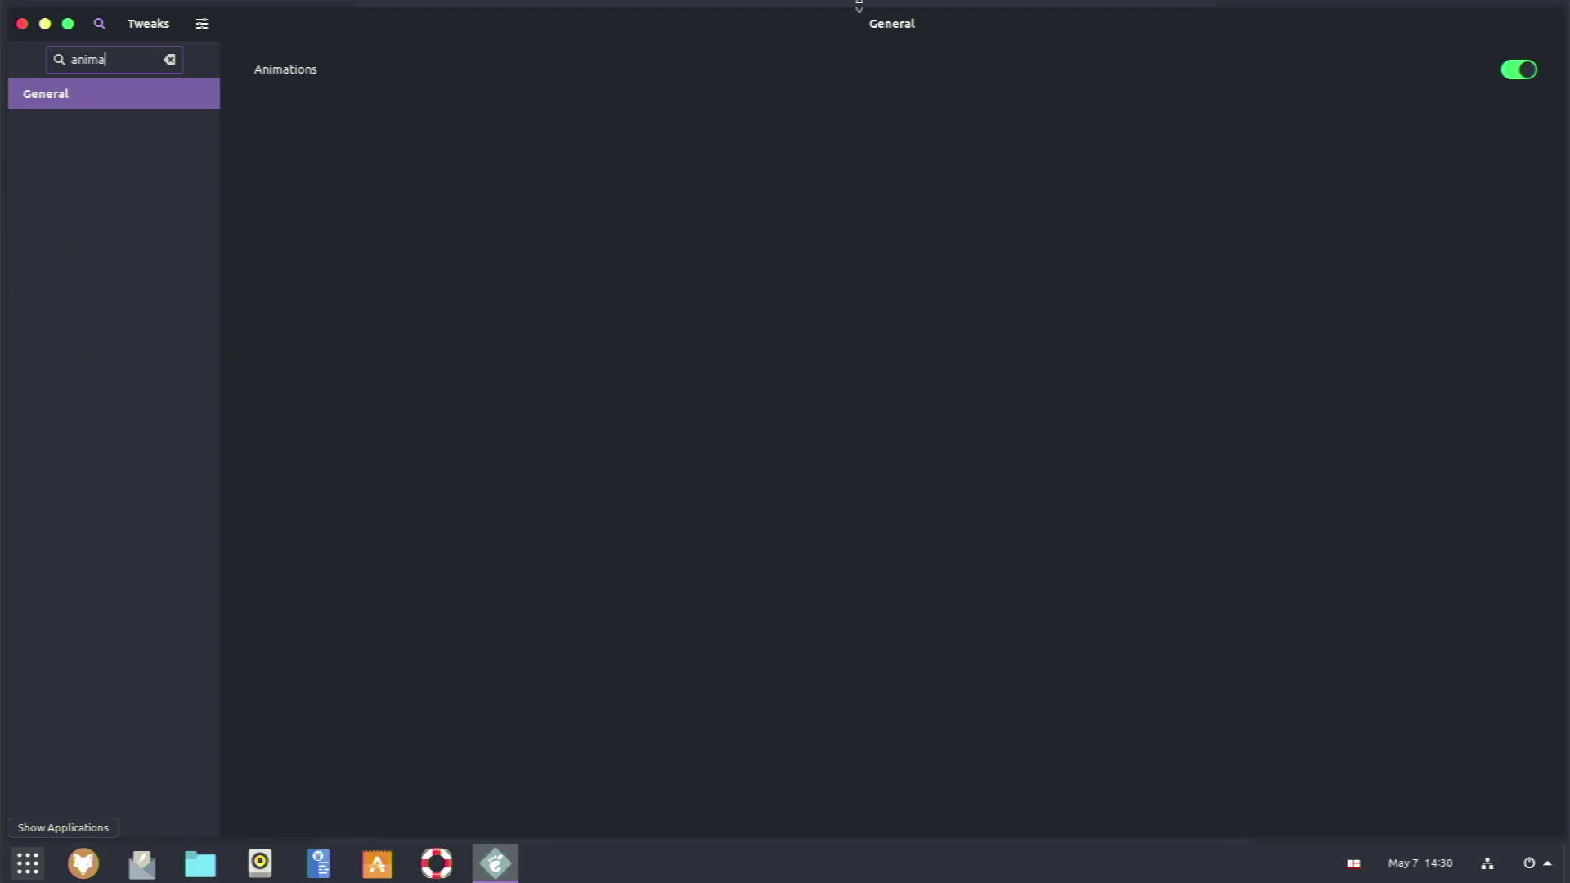
{"action": "left_click", "coordinate": [1518, 69]}
{"action": "left_click", "coordinate": [22, 23]}
Reopen the application overview and page through it to check how it behaves with animations off
{"action": "left_click", "coordinate": [14, 868]}
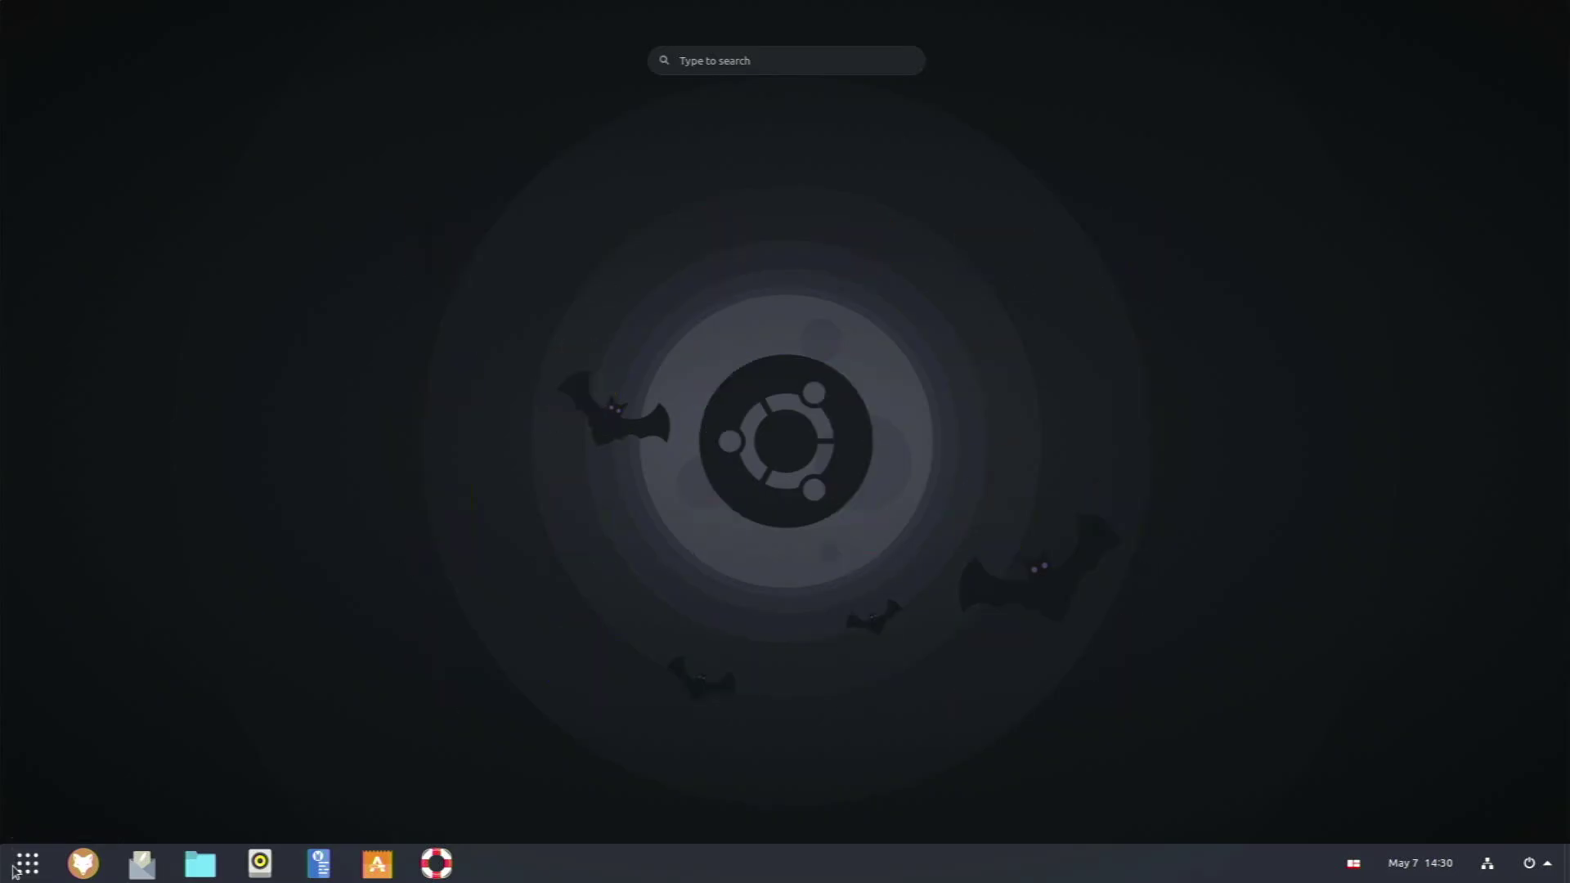
{"action": "scroll", "coordinate": [802, 529], "scroll_direction": "down", "scroll_amount": 1}
{"action": "scroll", "coordinate": [781, 509], "scroll_direction": "up", "scroll_amount": 1}
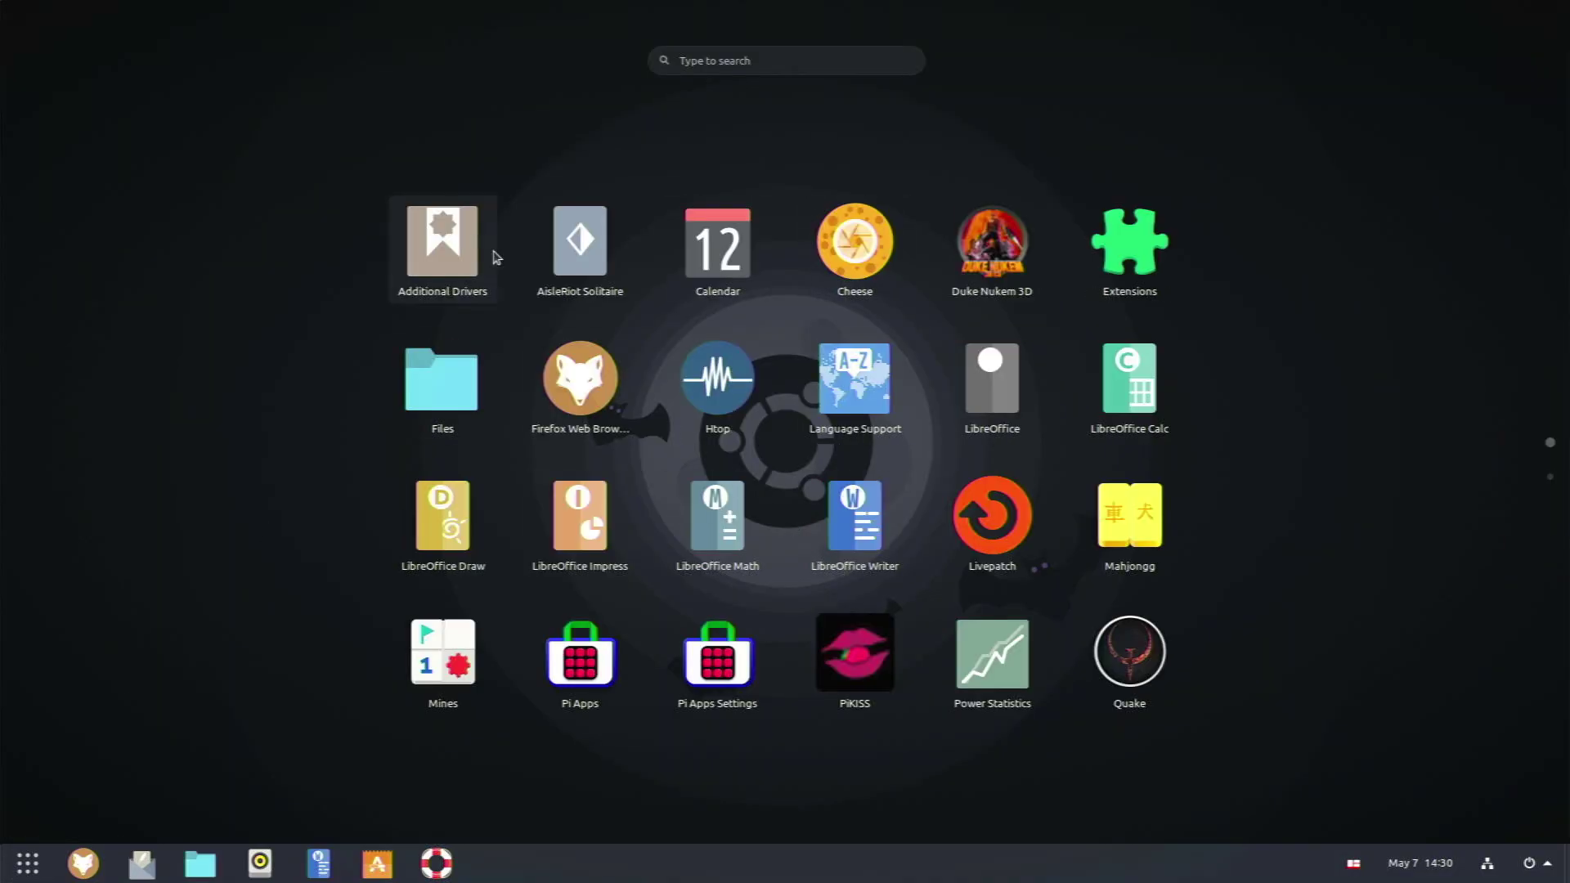
{"action": "left_click", "coordinate": [421, 262]}
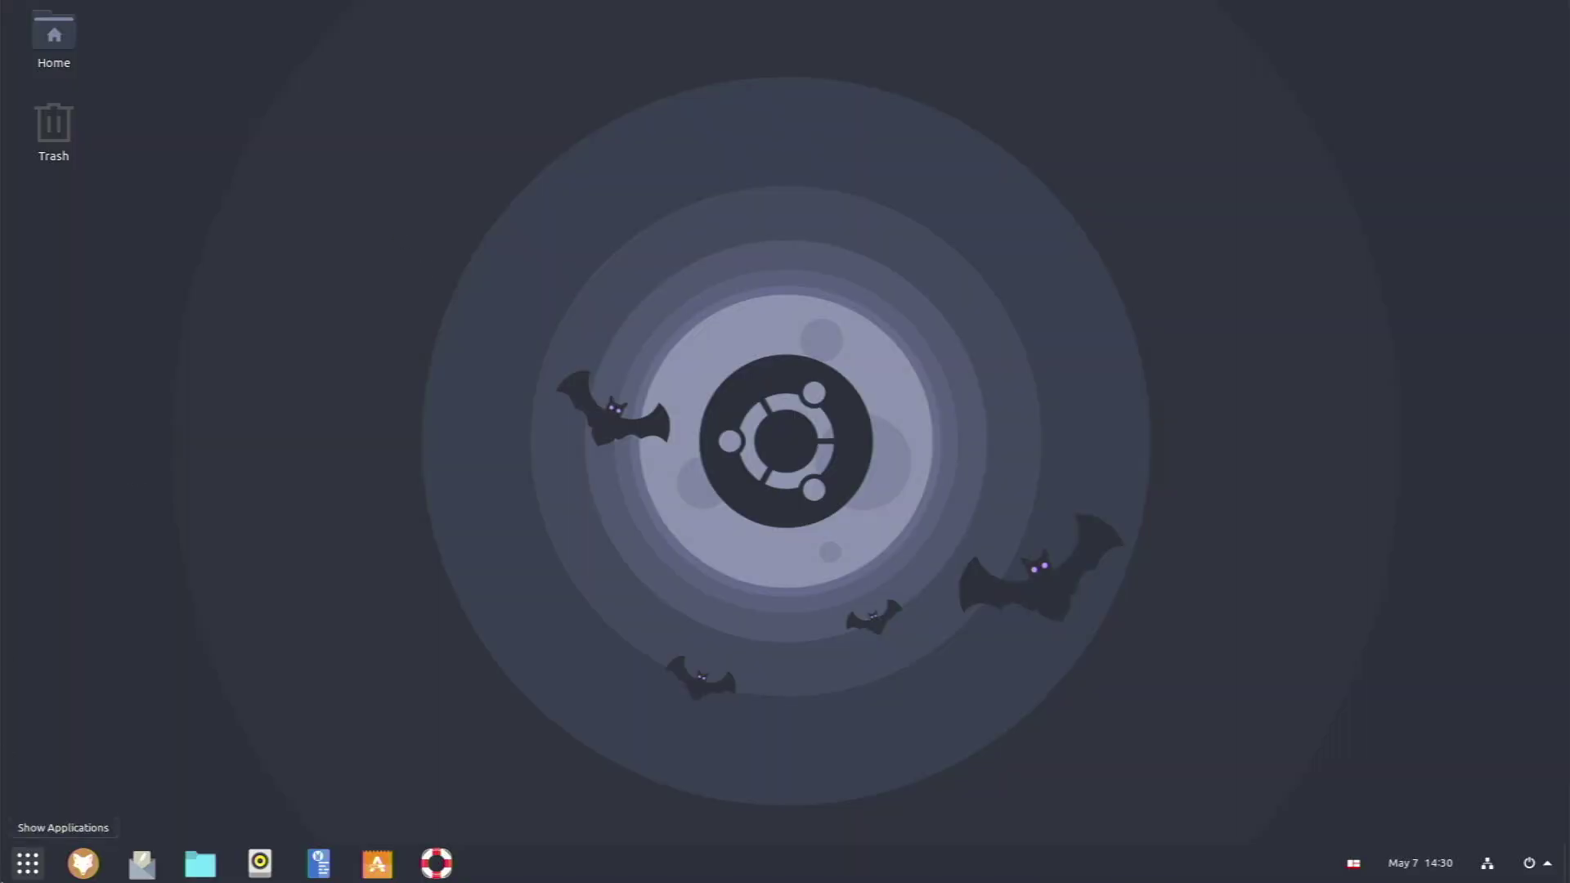
{"action": "left_click", "coordinate": [27, 863]}
{"action": "scroll", "coordinate": [715, 626], "scroll_direction": "down", "scroll_amount": 1}
{"action": "scroll", "coordinate": [719, 632], "scroll_direction": "up", "scroll_amount": 1}
{"action": "key", "text": "Escape"}
Run neofetch in a new terminal to view the system information, and close the terminal
{"action": "left_click", "coordinate": [27, 863]}
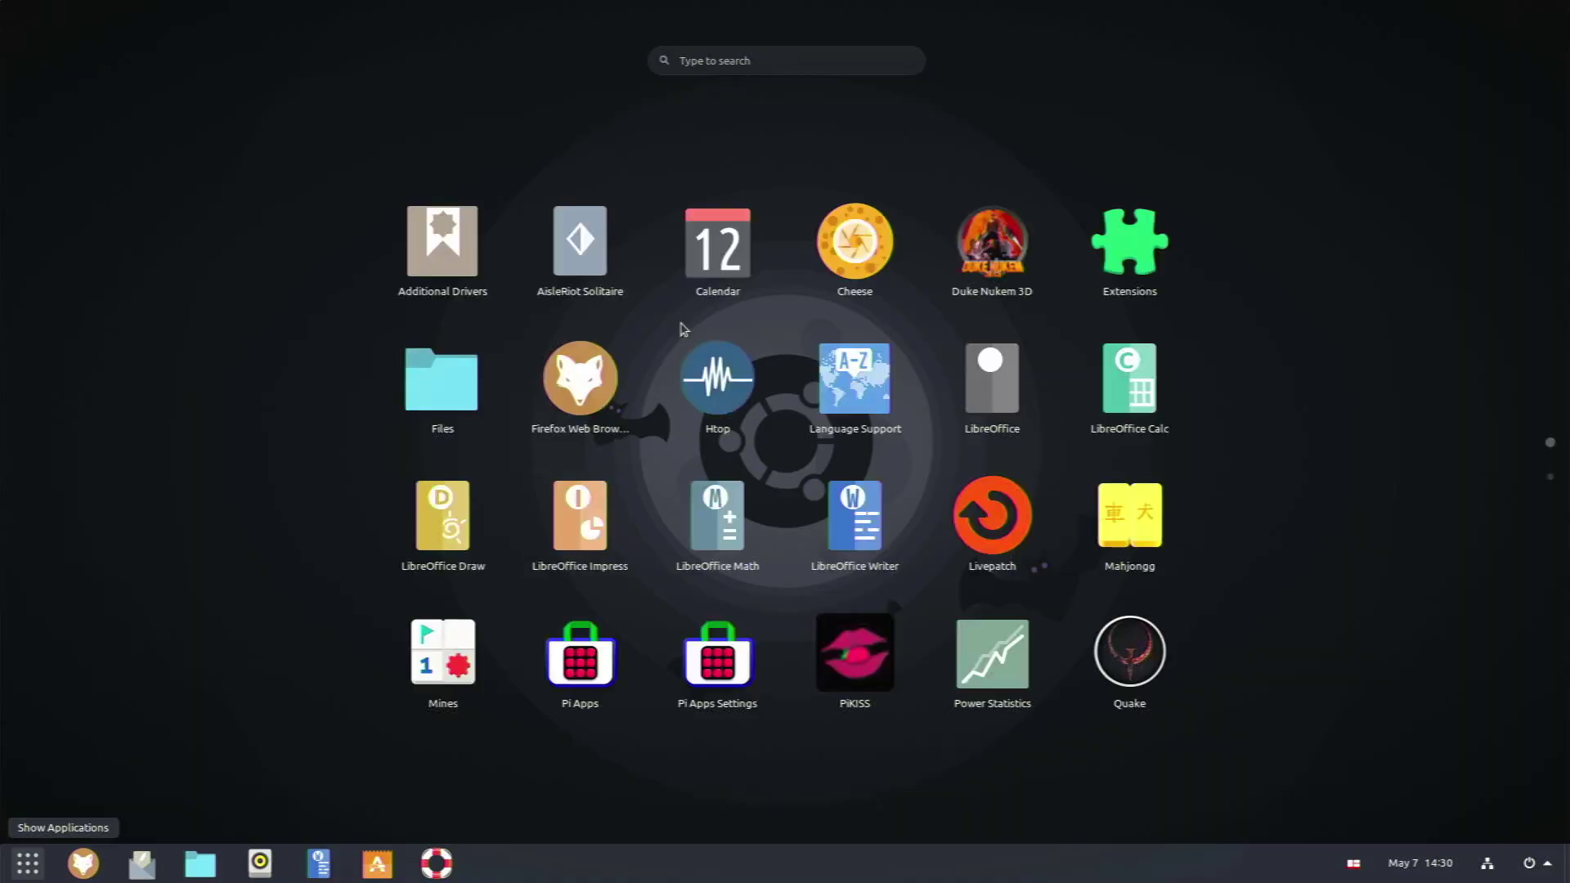
{"action": "type", "text": "te"}
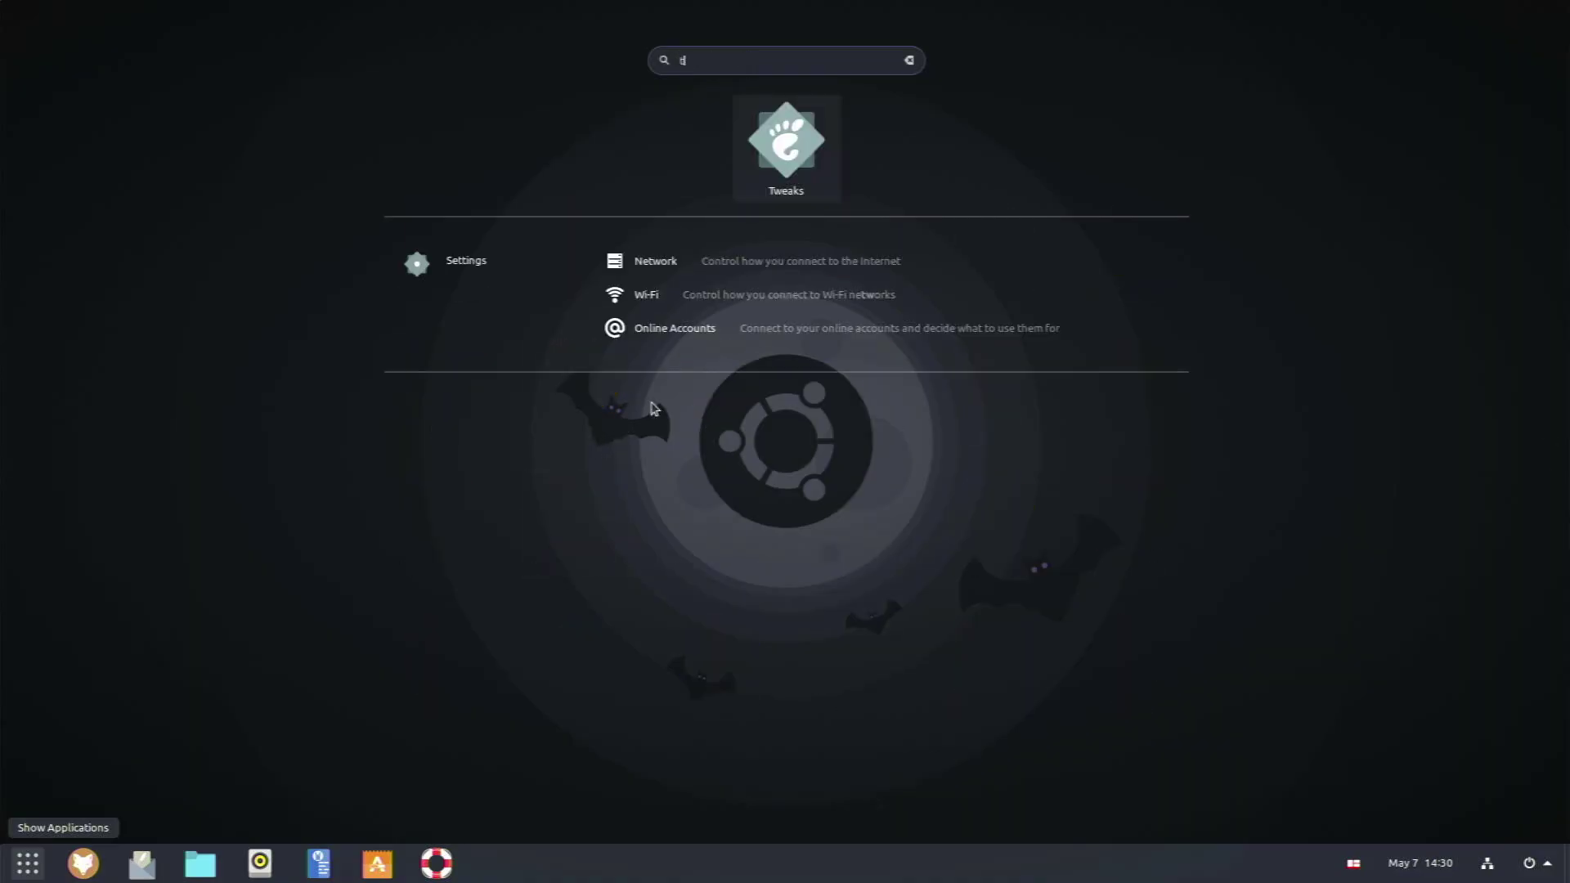
{"action": "type", "text": "r"}
{"action": "key", "text": "Return"}
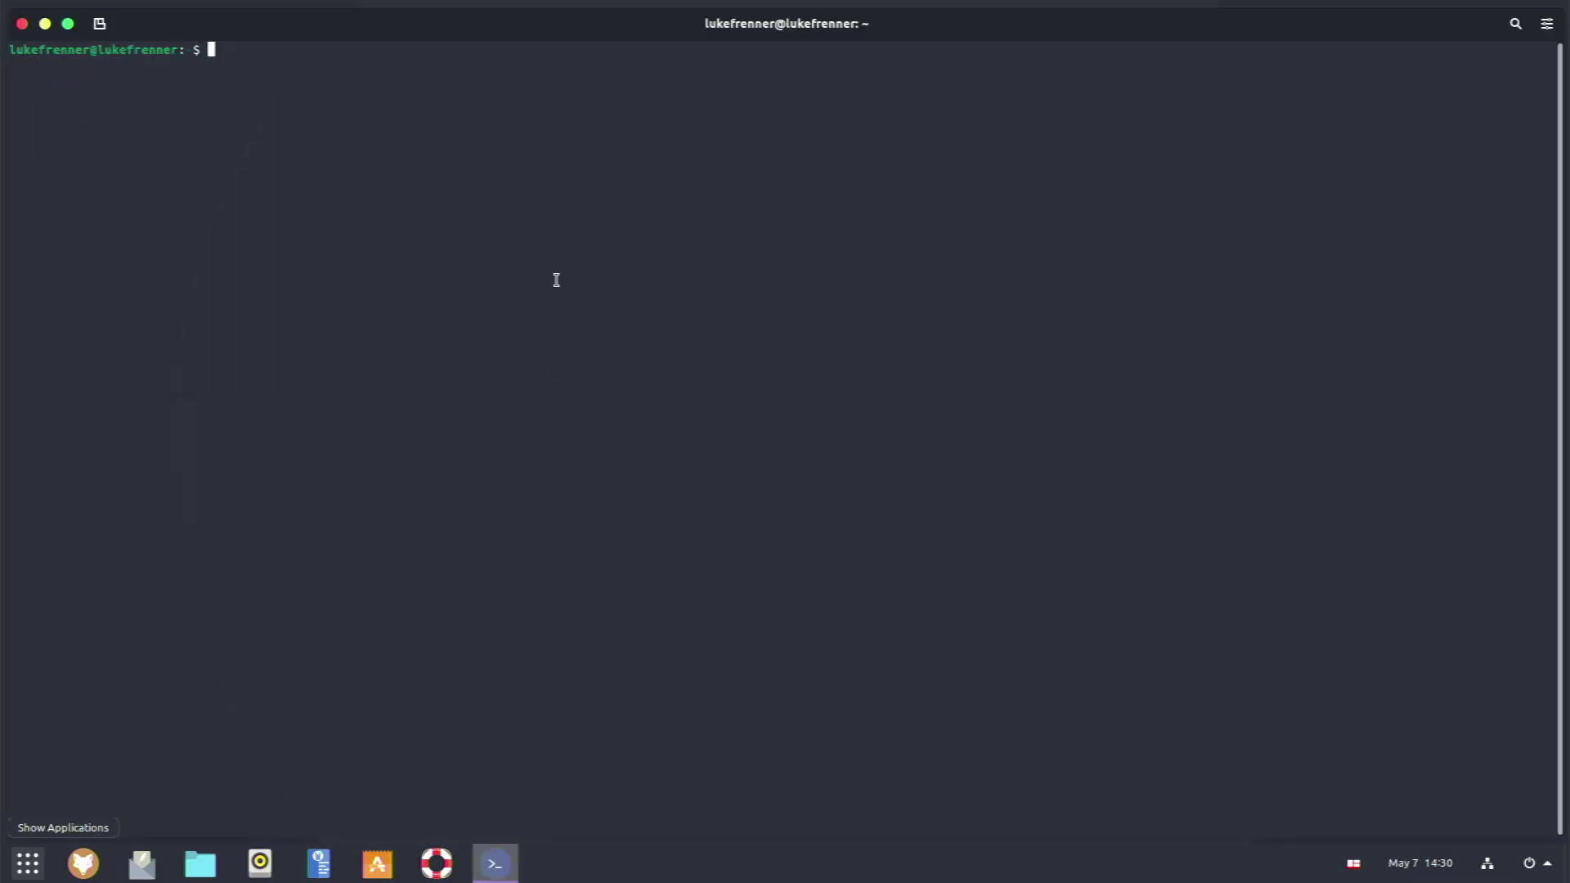
{"action": "type", "text": "neofetch"}
{"action": "key", "text": "Return"}
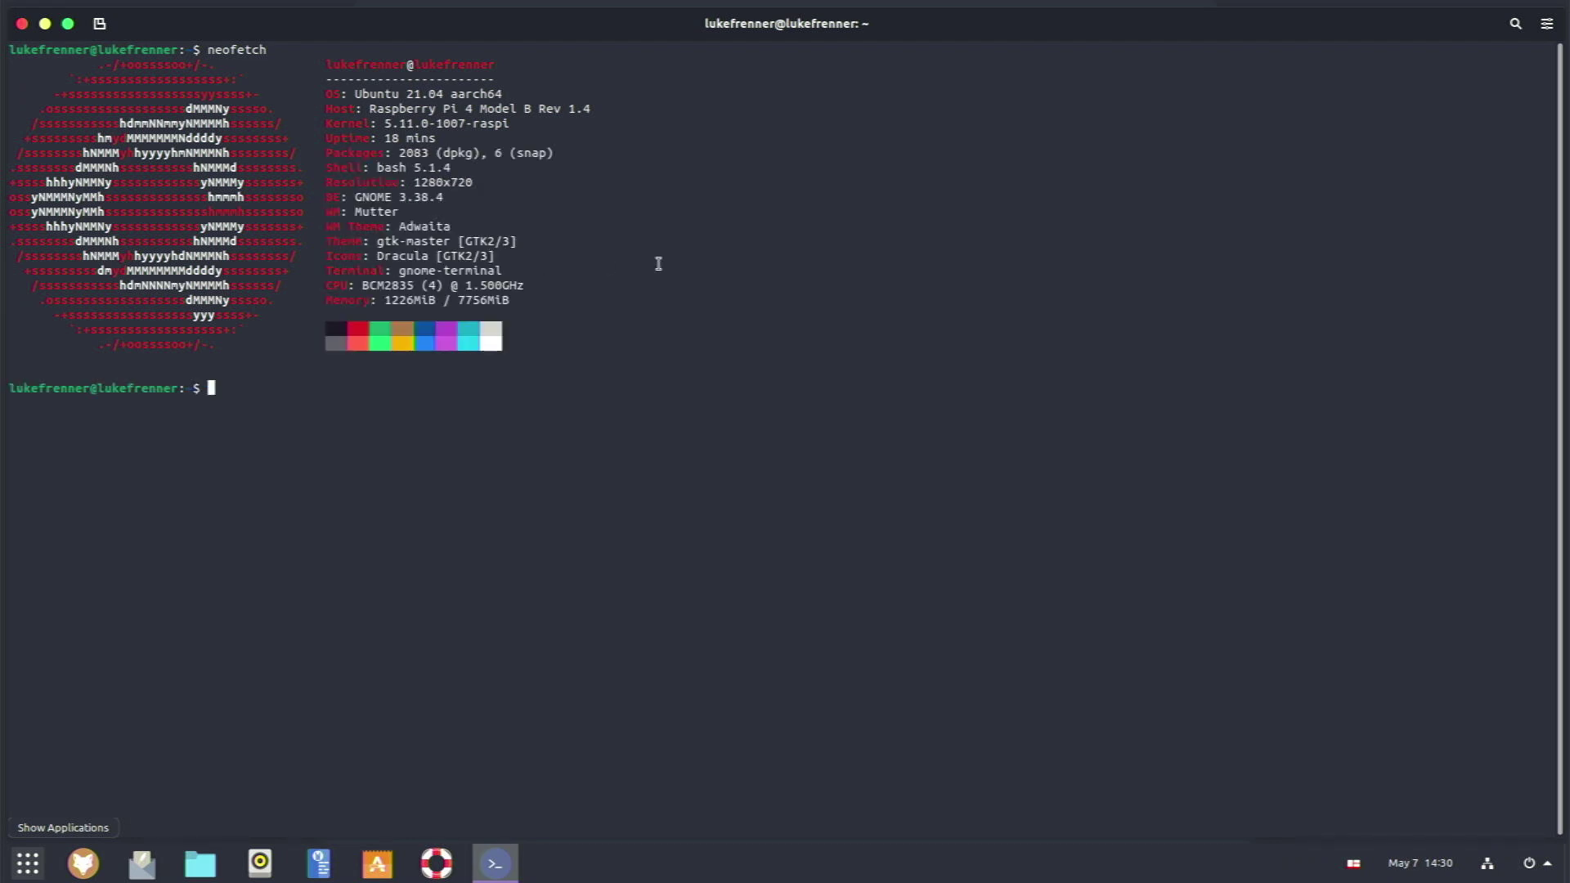
{"action": "left_click", "coordinate": [1551, 18]}
{"action": "left_click", "coordinate": [1551, 18]}
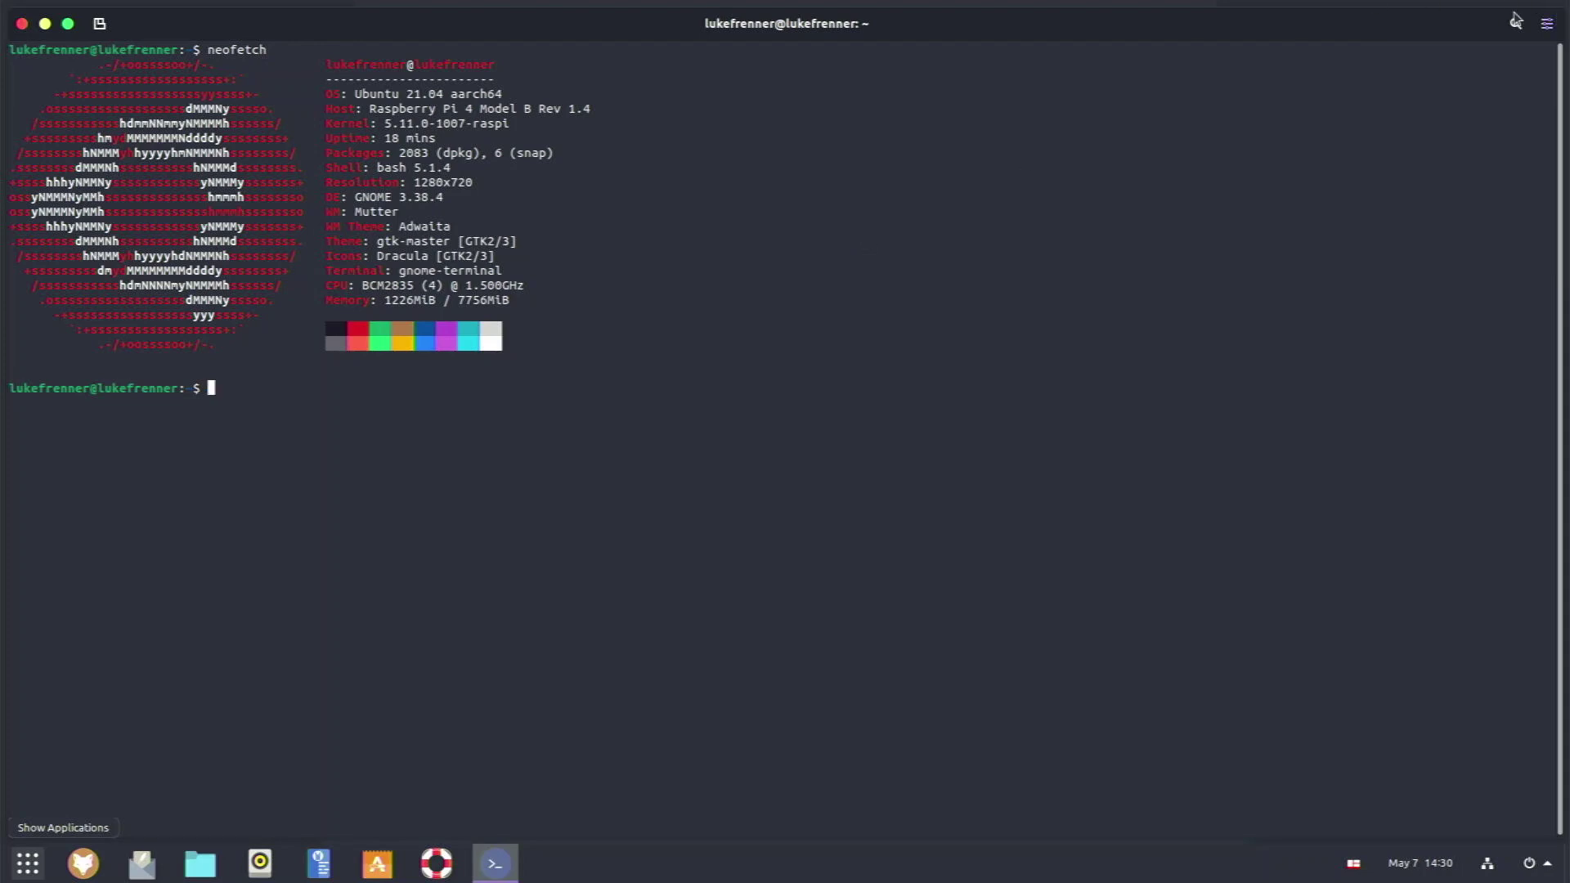
{"action": "left_click", "coordinate": [22, 24]}
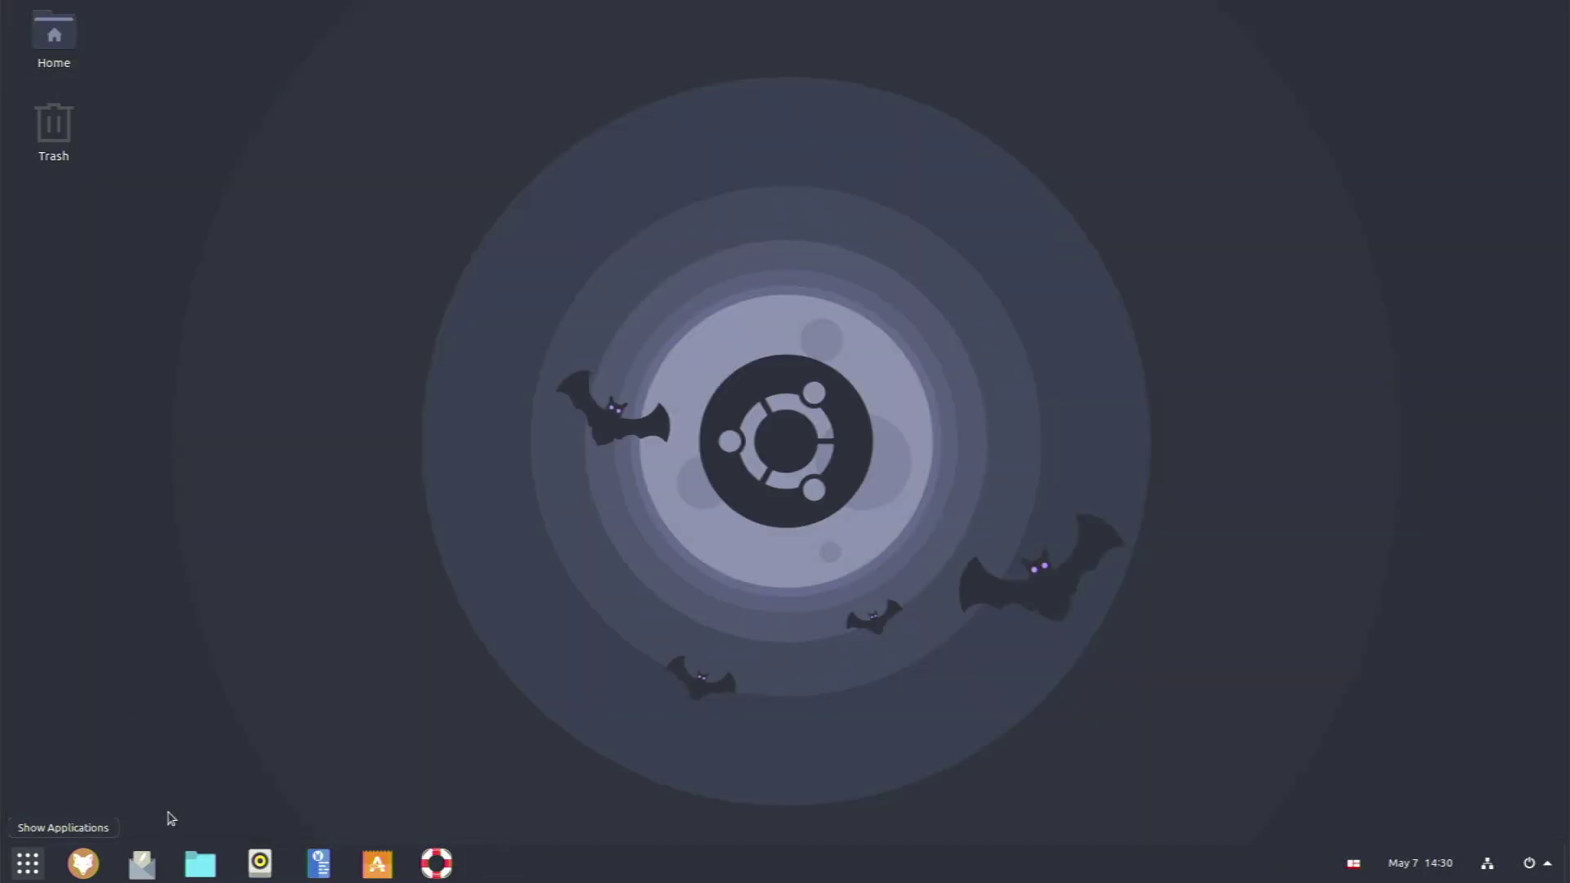
Open the file manager, browse the Home, Documents and Downloads folders, and close it
{"action": "left_click", "coordinate": [200, 859]}
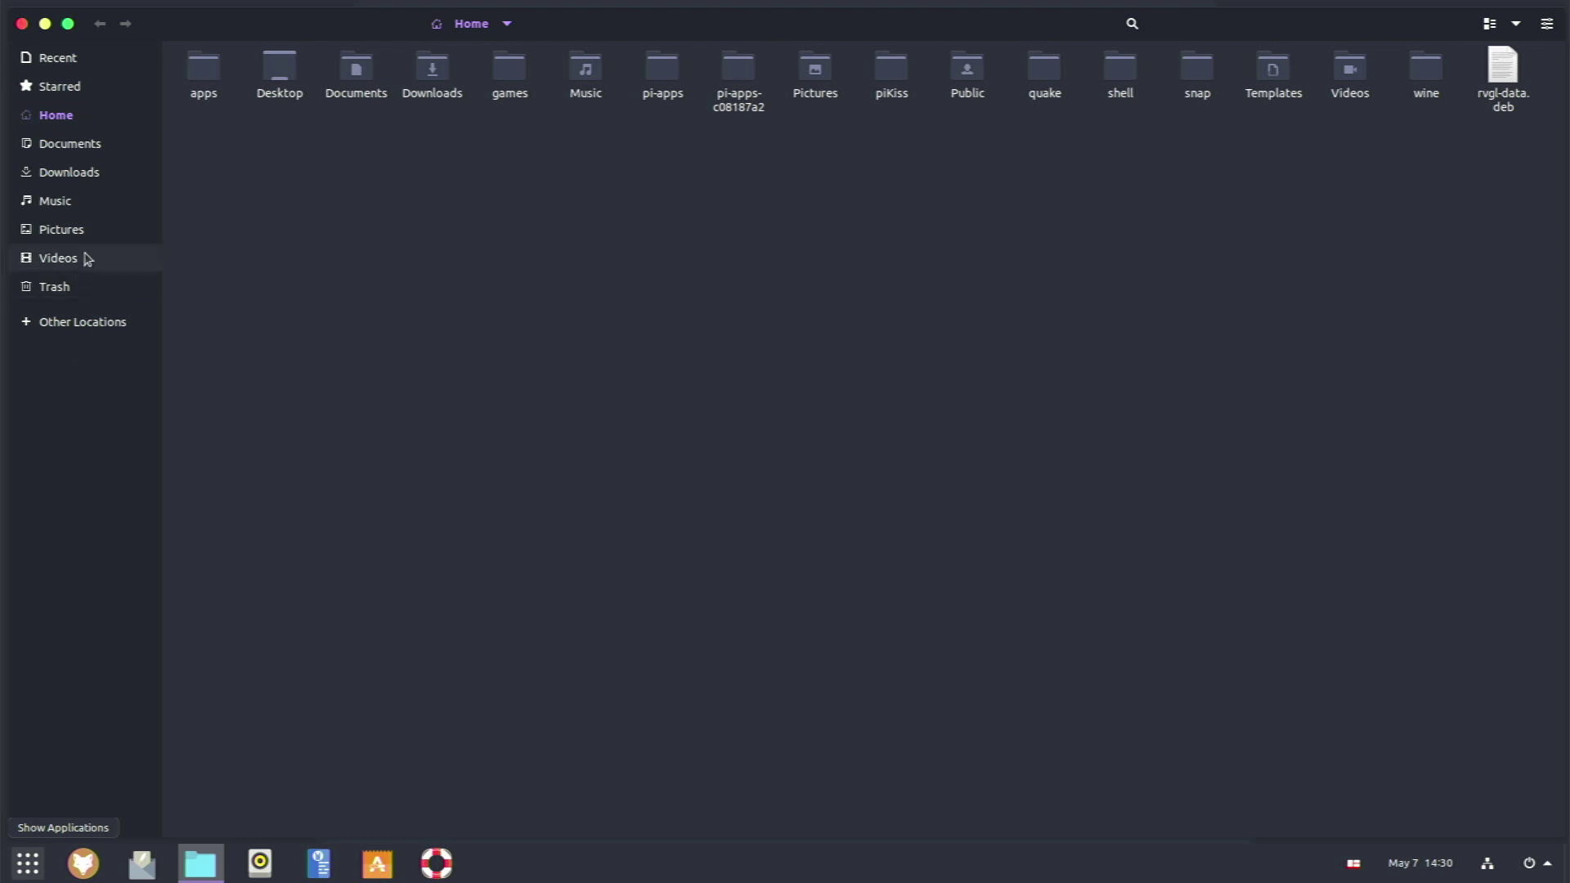
{"action": "left_click", "coordinate": [68, 120]}
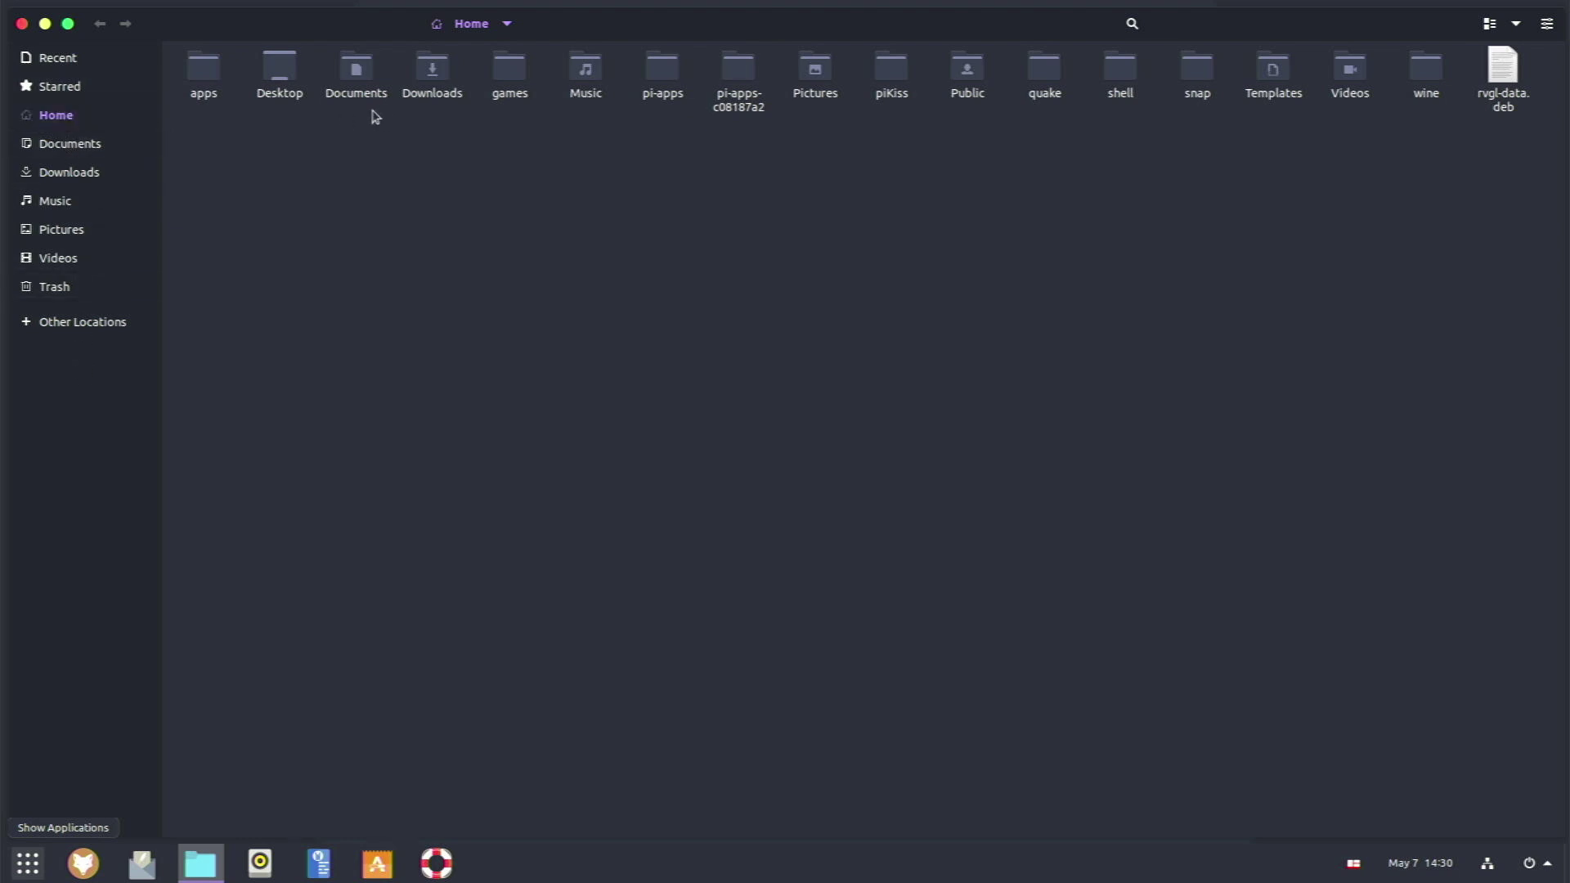
{"action": "left_click", "coordinate": [146, 149]}
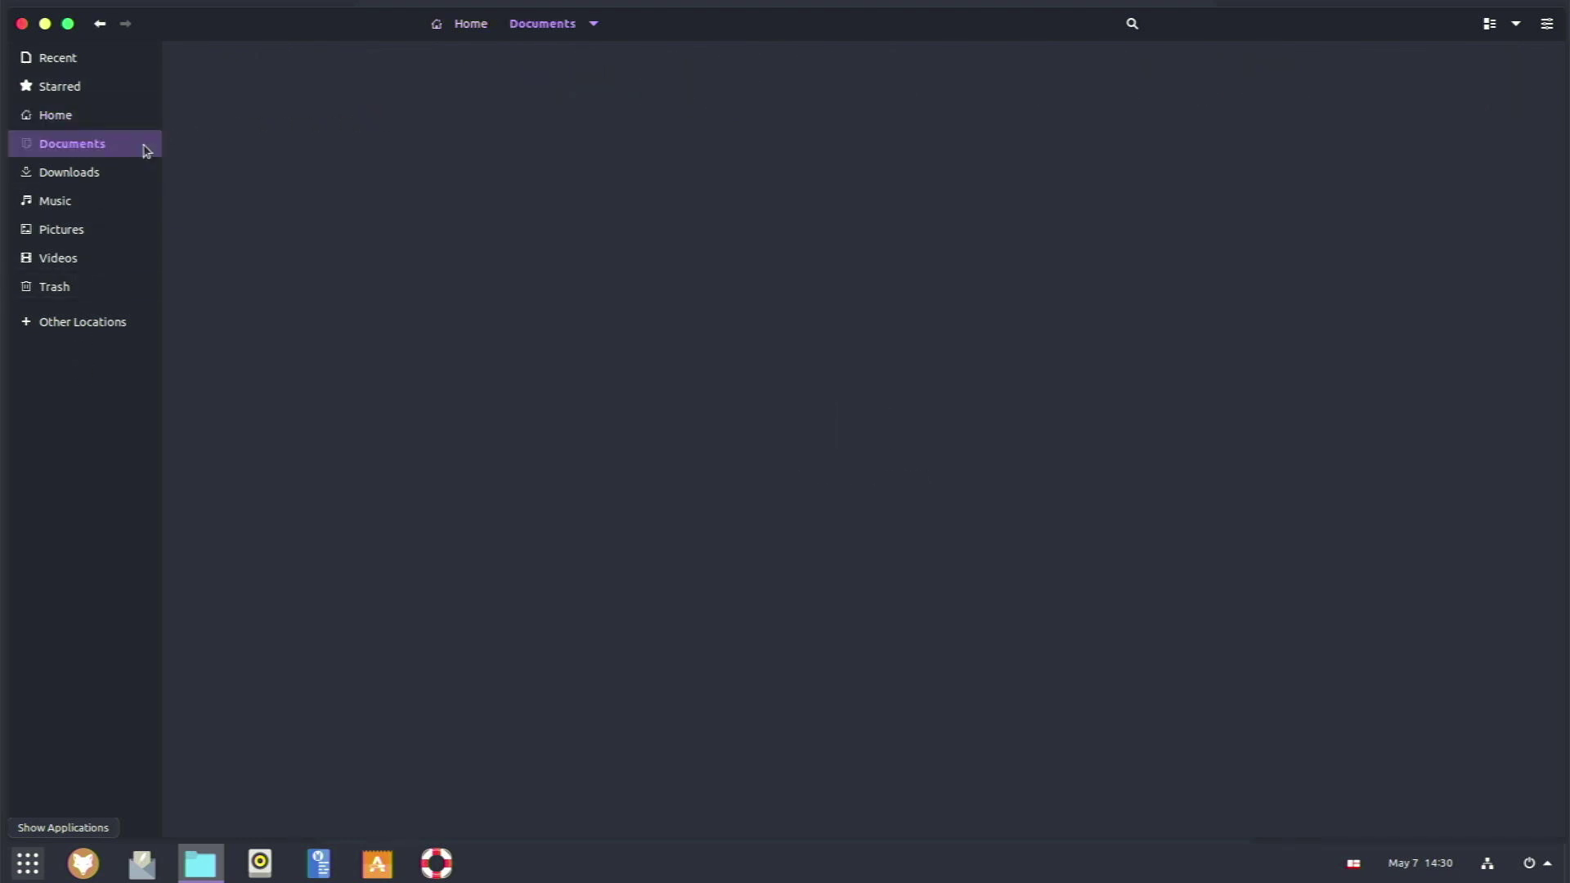
{"action": "left_click", "coordinate": [99, 174]}
{"action": "left_click", "coordinate": [99, 119]}
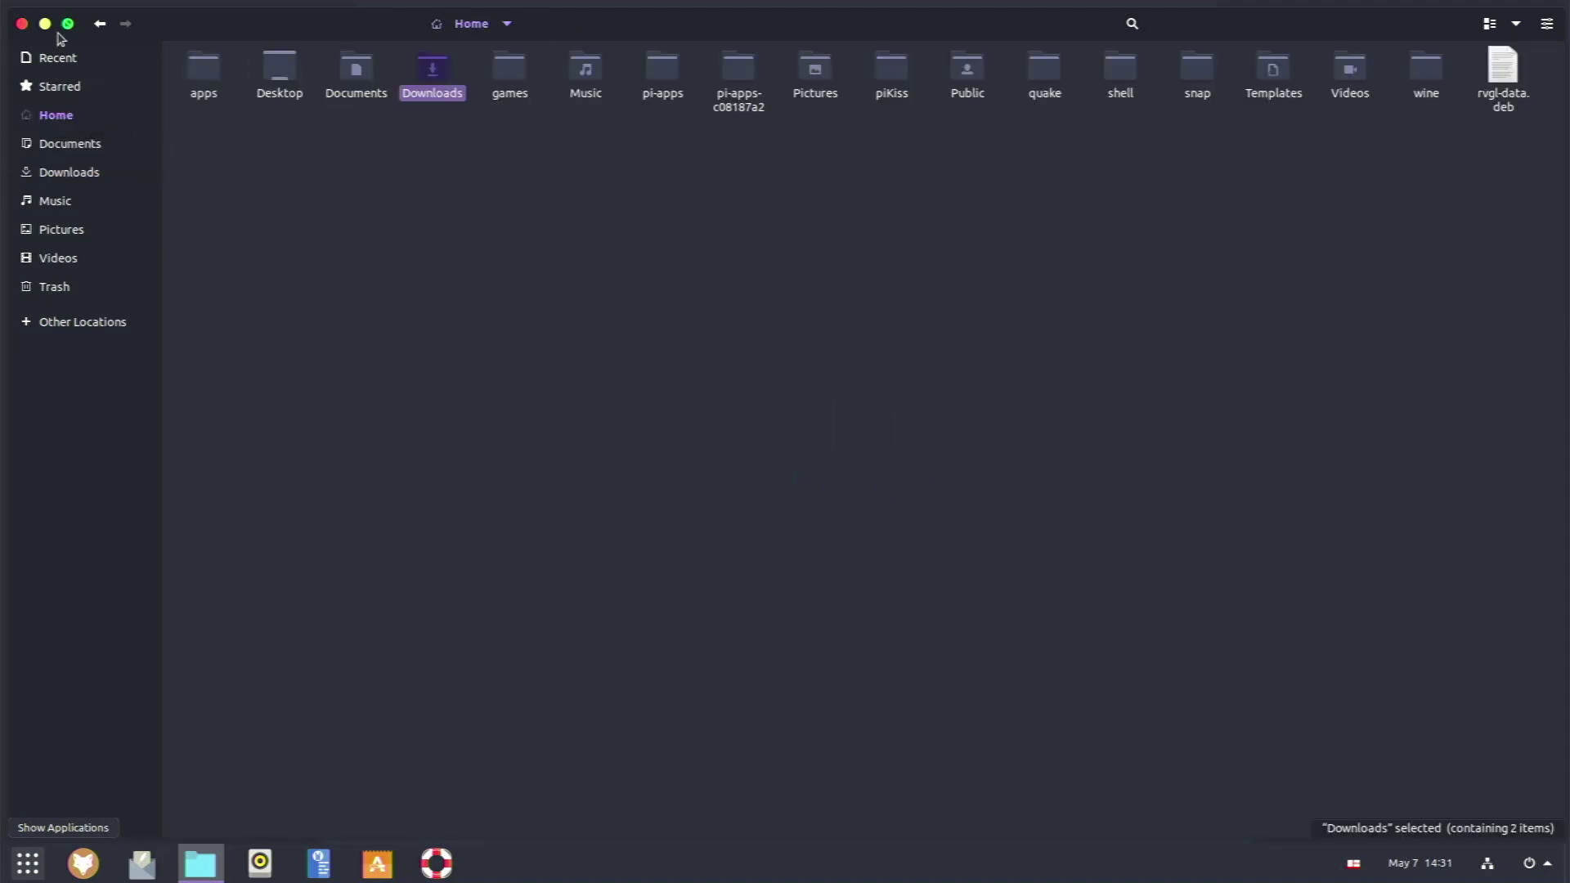
{"action": "left_click", "coordinate": [21, 24]}
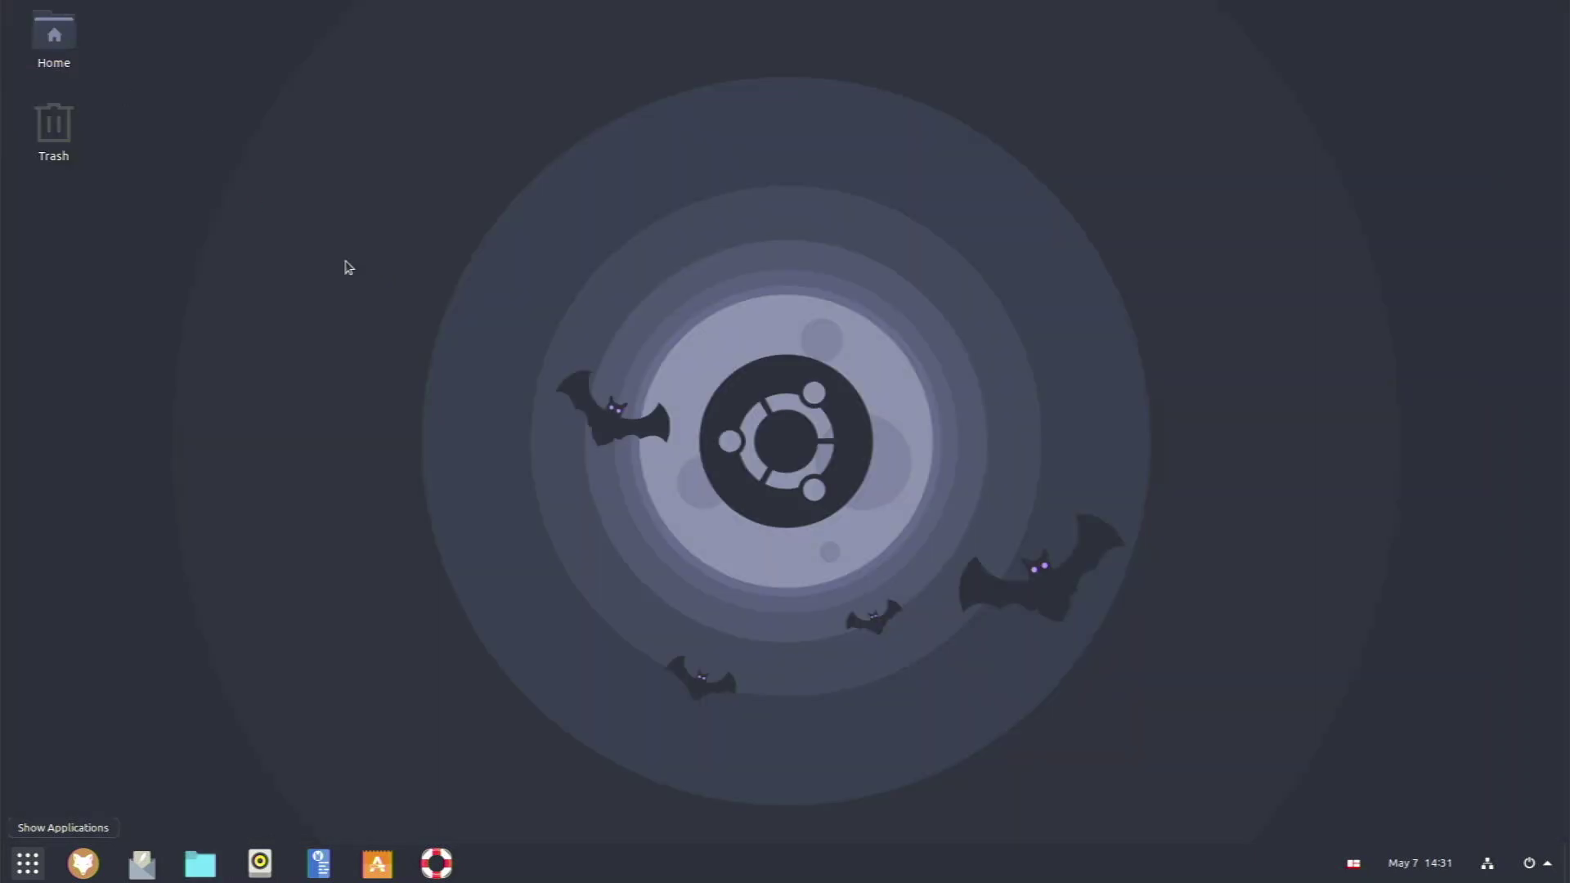
Open Pi Apps from the application overview, look at Discord in the Internet category, and close the window
{"action": "left_click", "coordinate": [27, 863]}
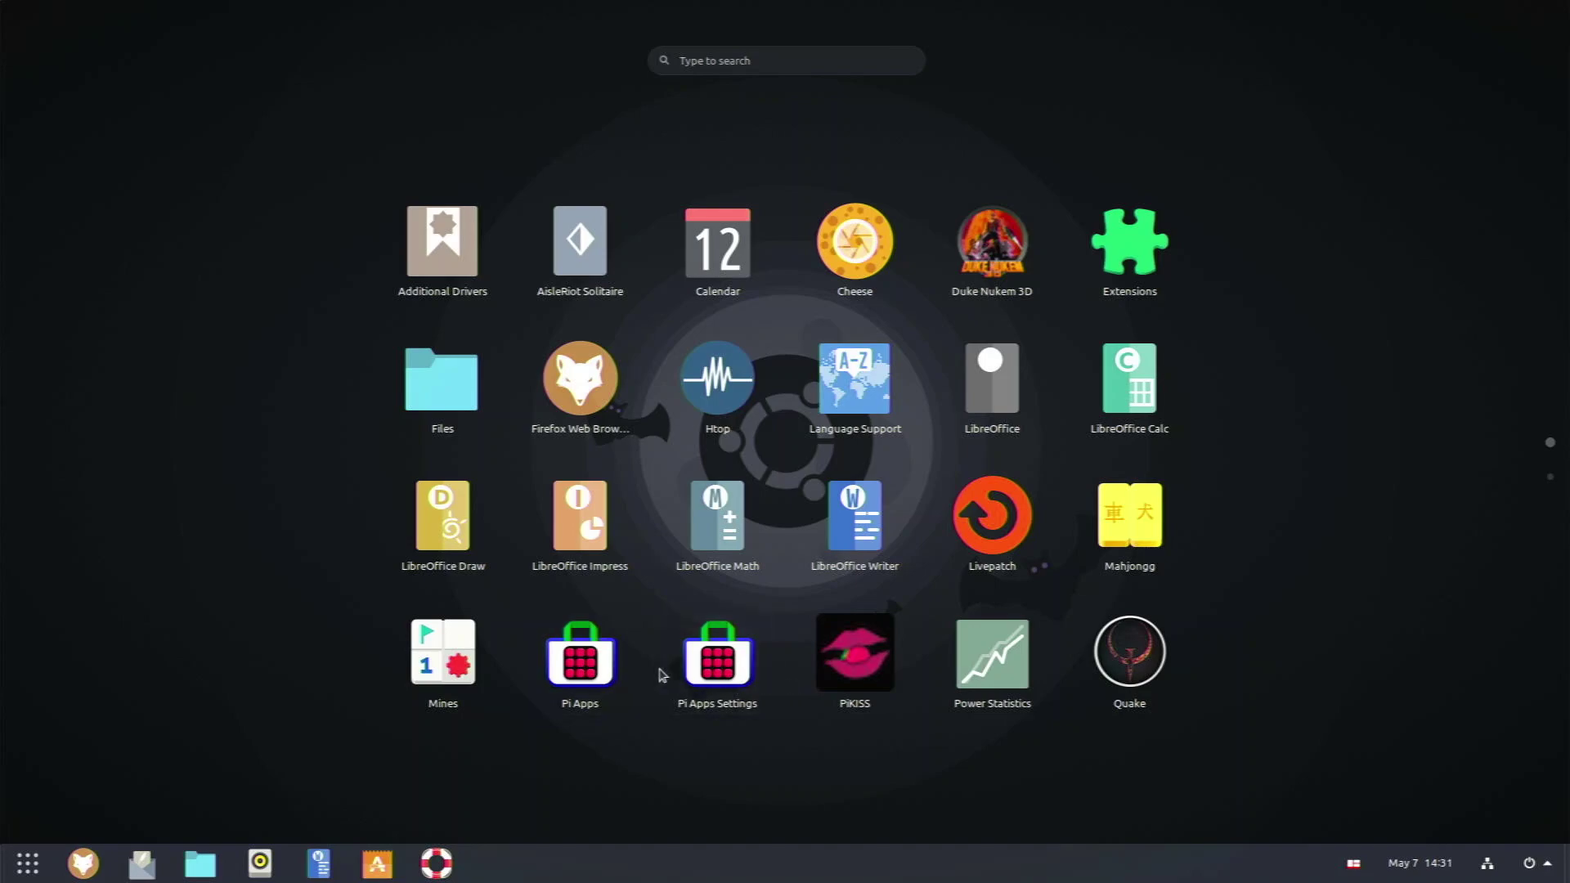
{"action": "left_click", "coordinate": [583, 680]}
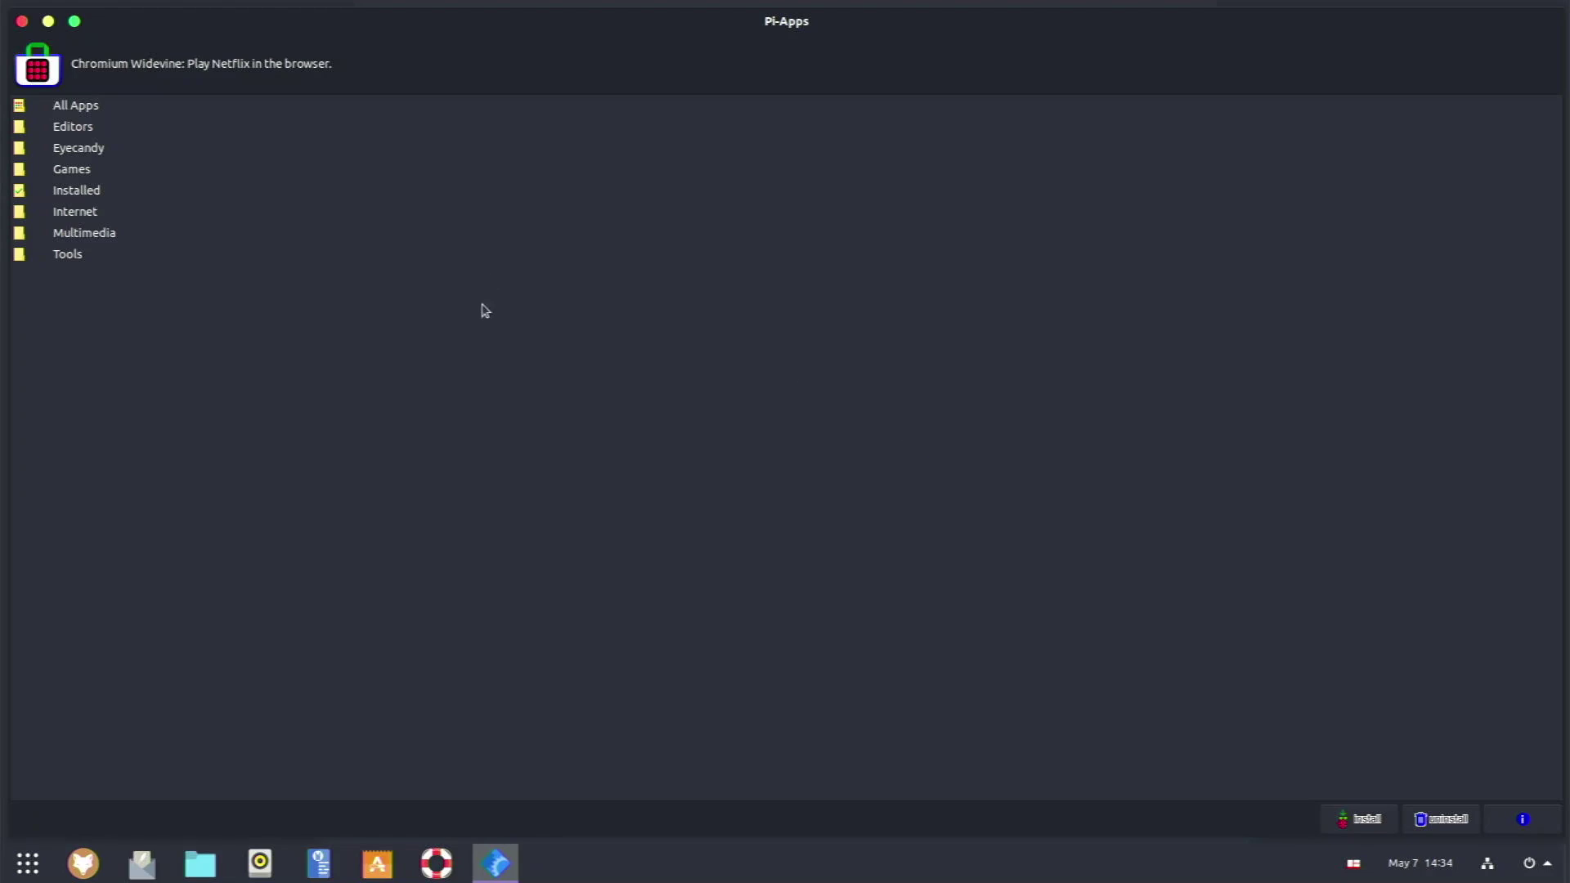
{"action": "double_click", "coordinate": [78, 211]}
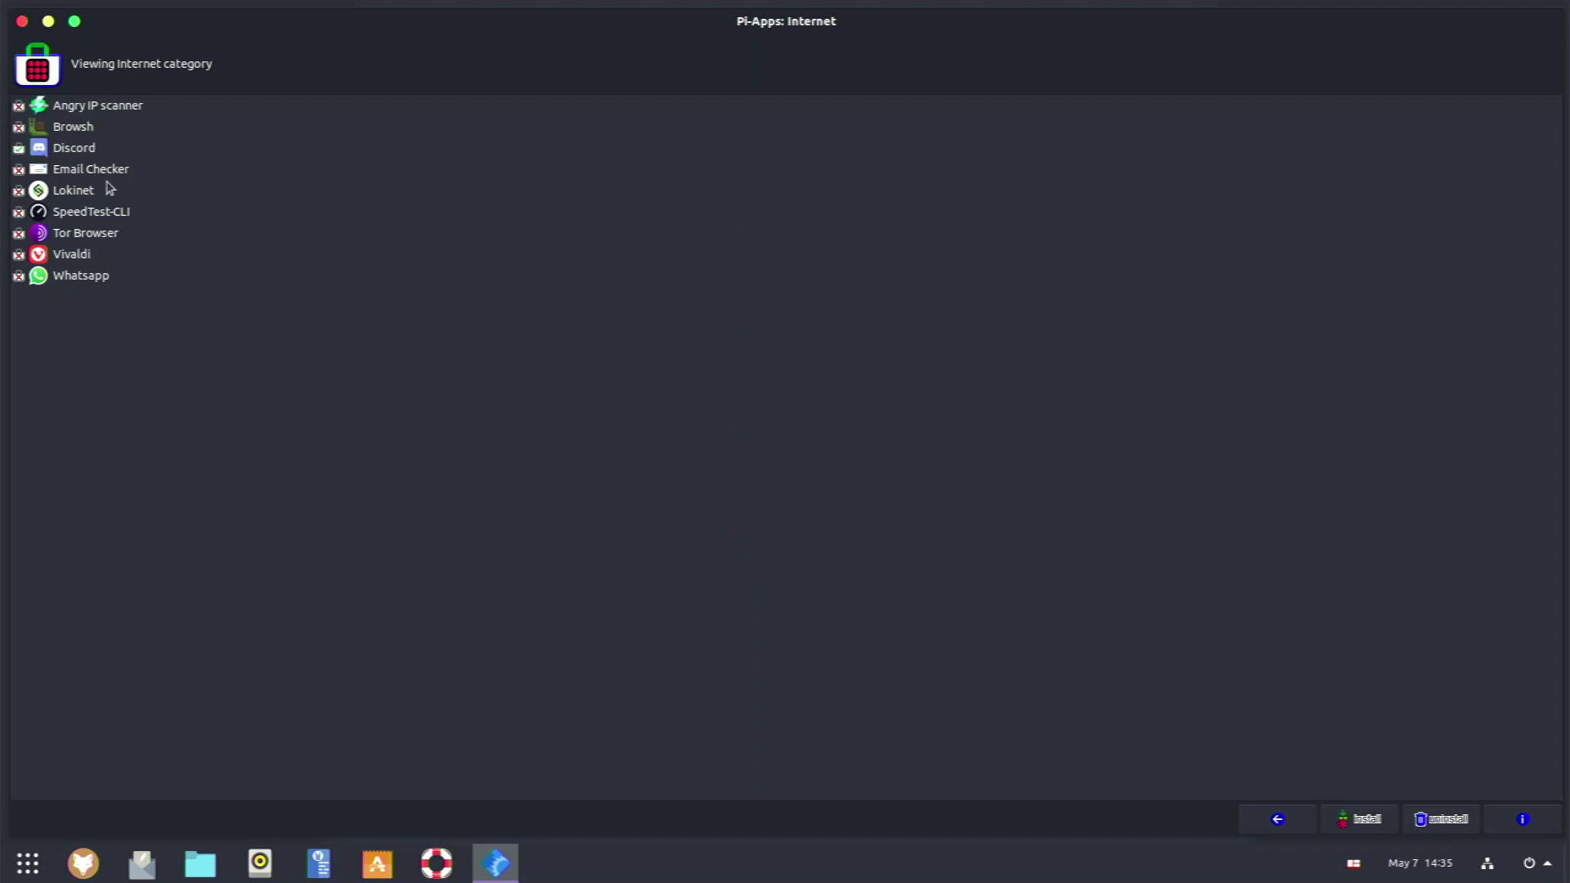
{"action": "left_click", "coordinate": [115, 153]}
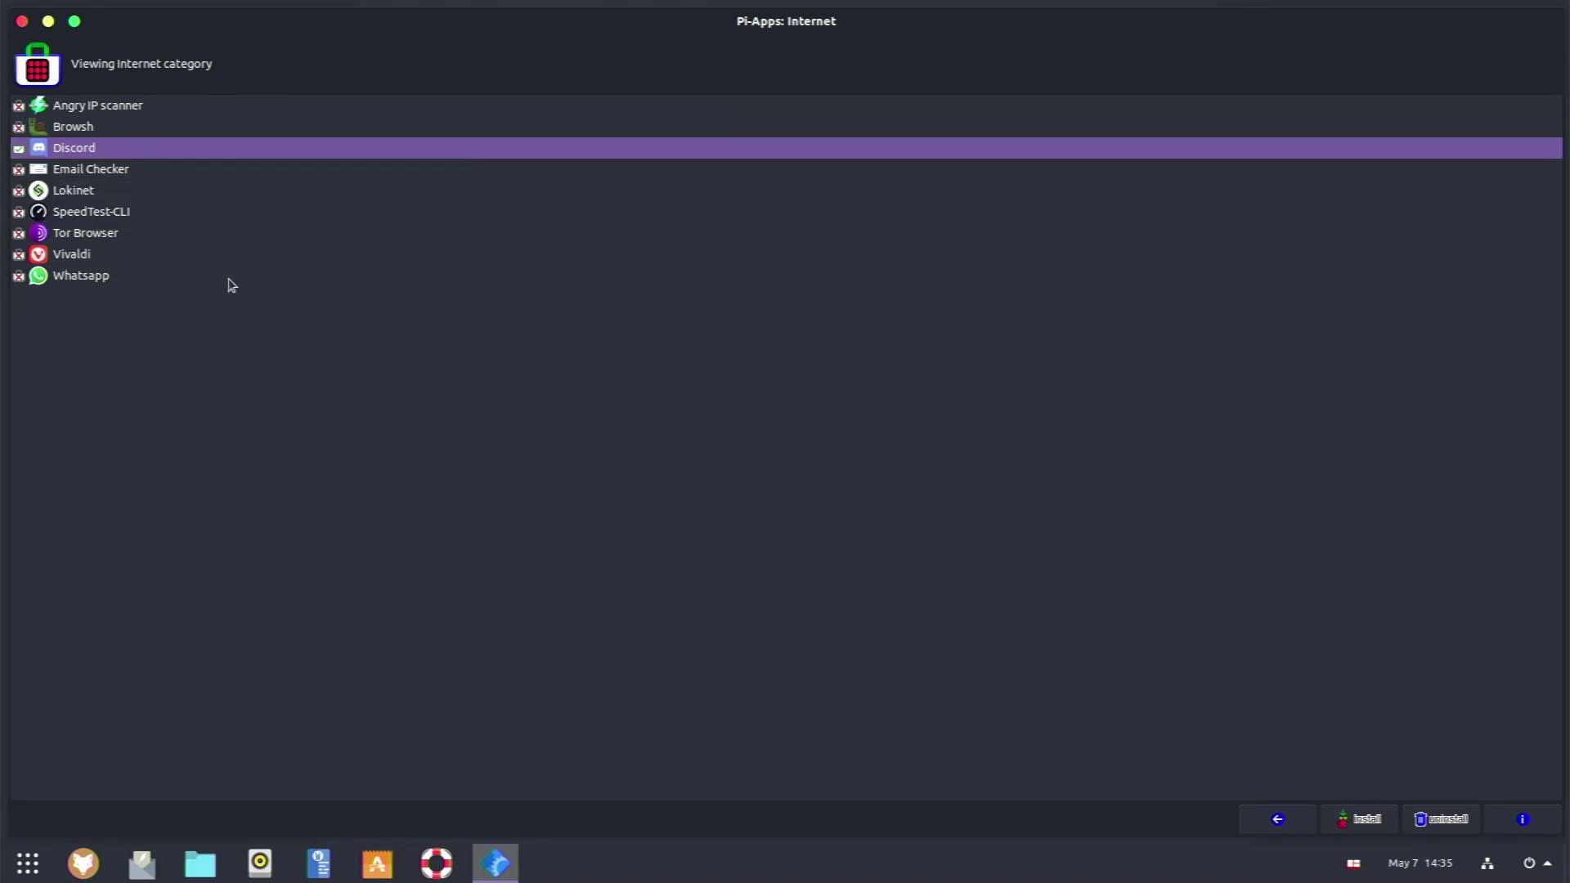
{"action": "left_click", "coordinate": [23, 22]}
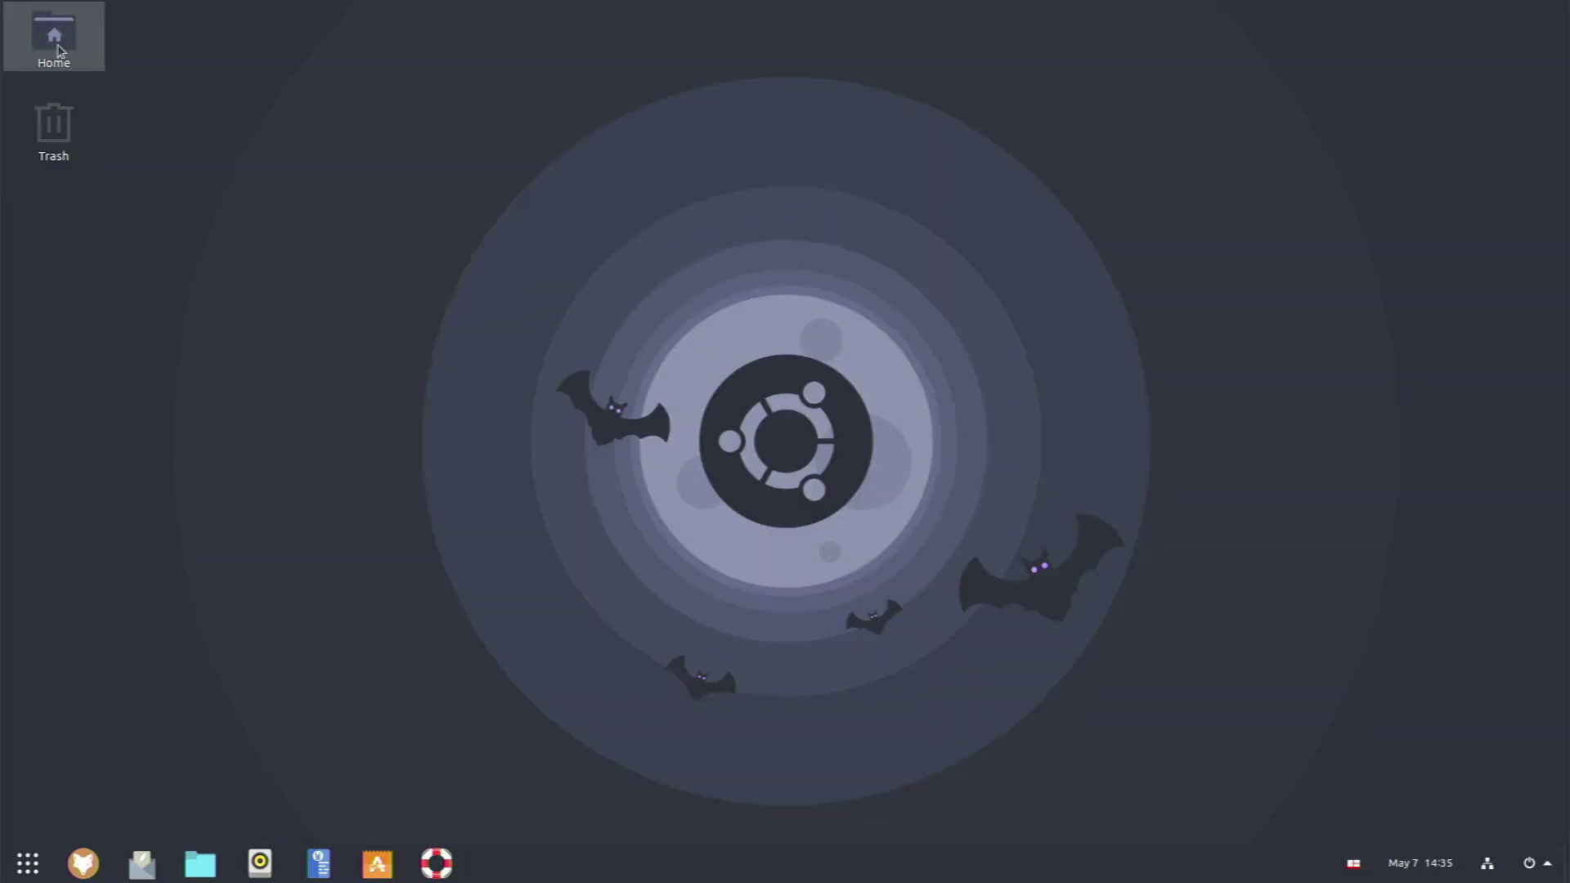
Launch PiKISS from the application overview, view its Games list and return to the PiKISS main menu
{"action": "left_click", "coordinate": [27, 863]}
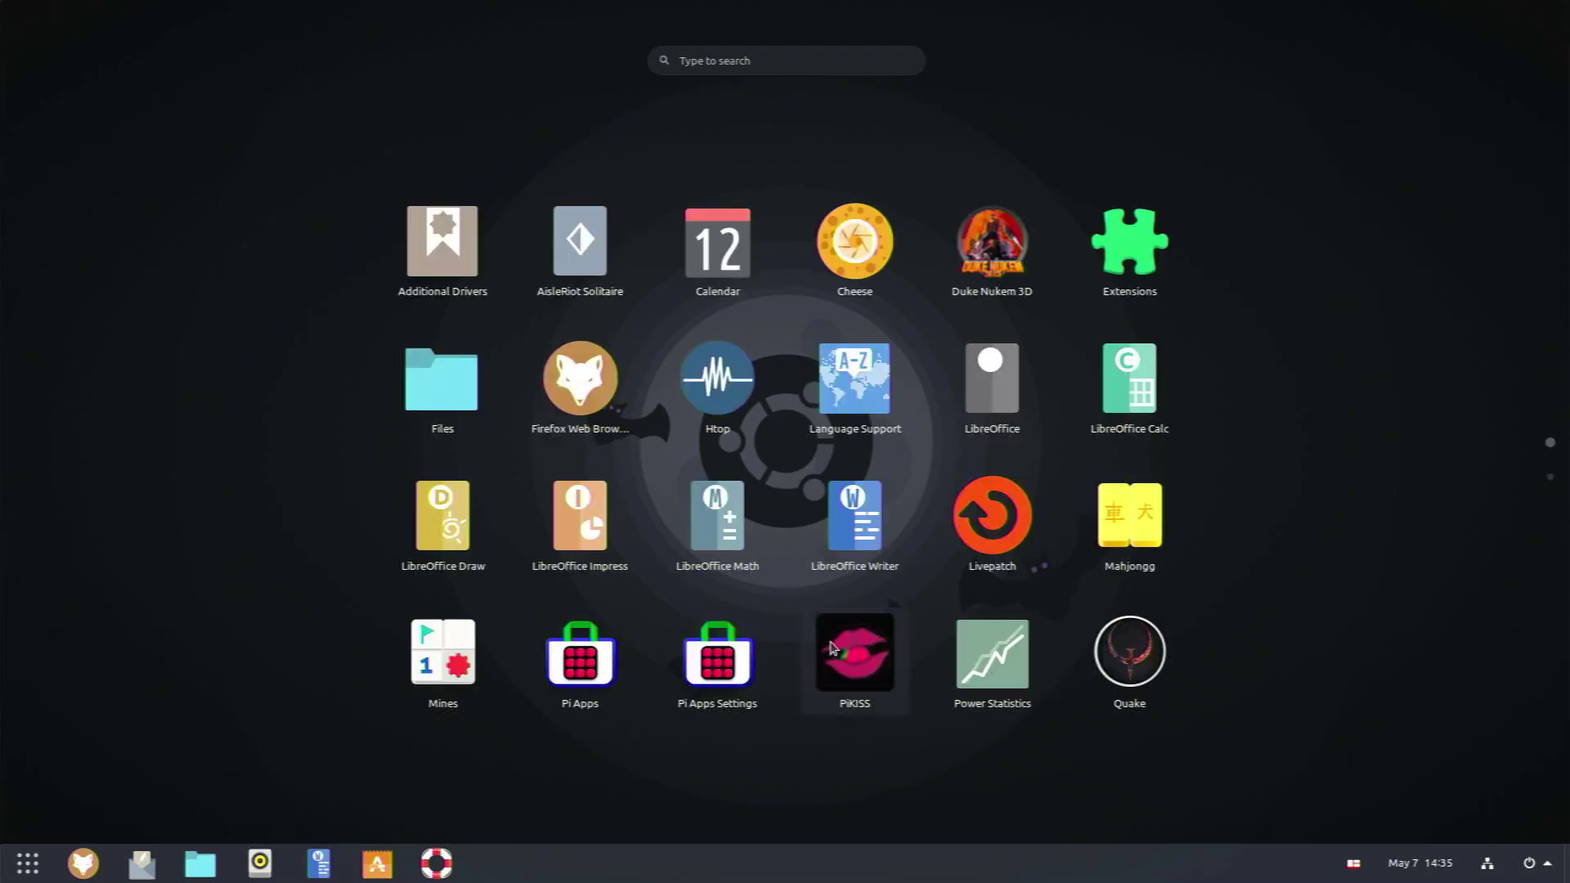
{"action": "left_click", "coordinate": [834, 650]}
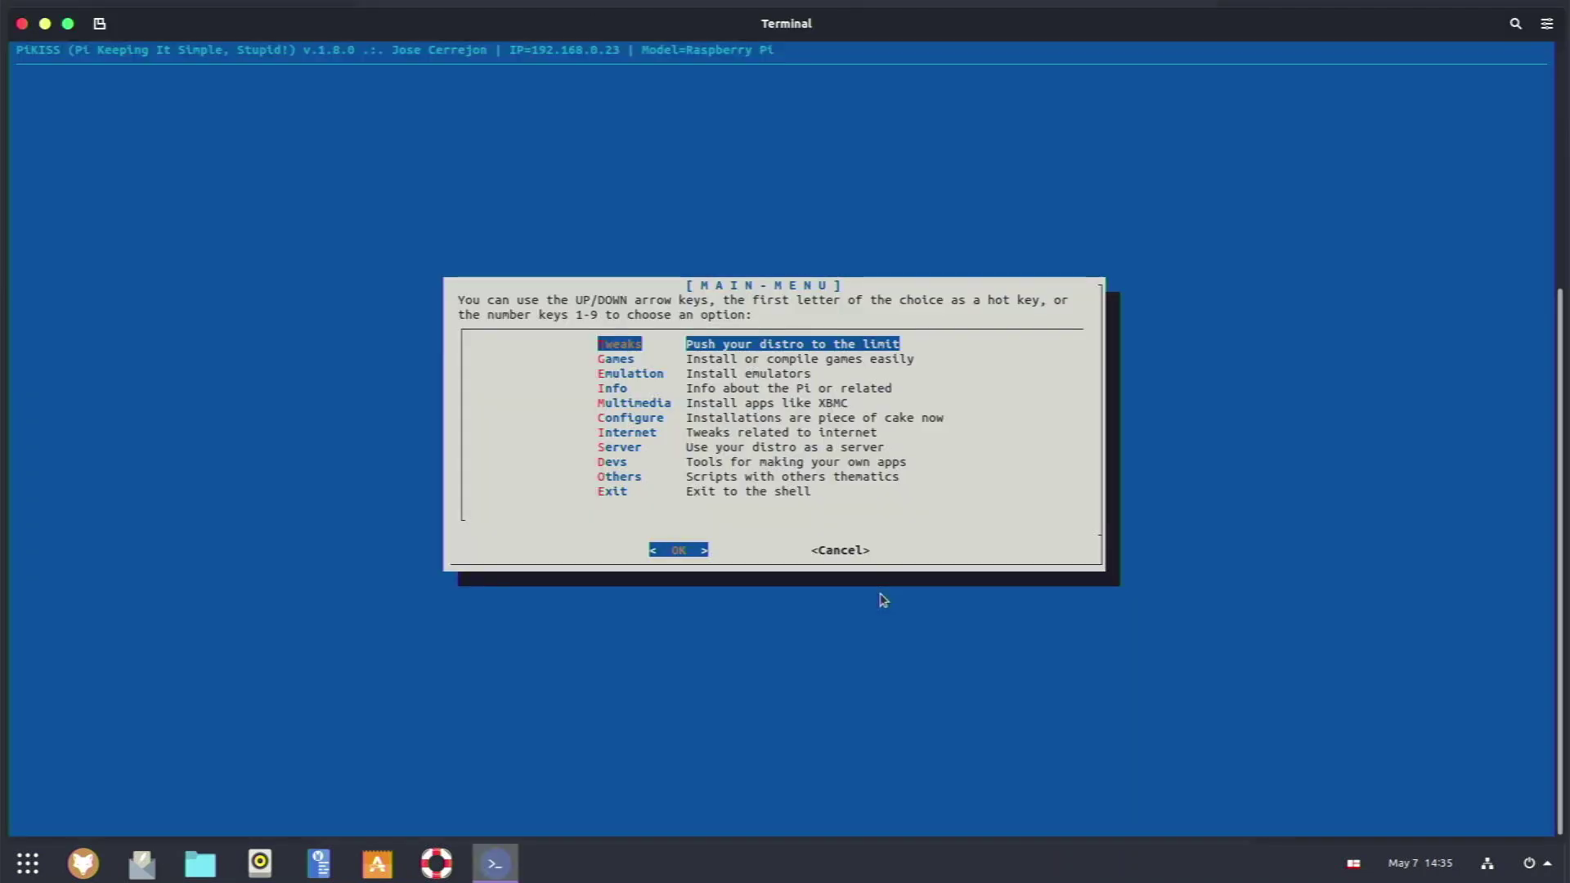
{"action": "key", "text": "Down"}
{"action": "key", "text": "Return"}
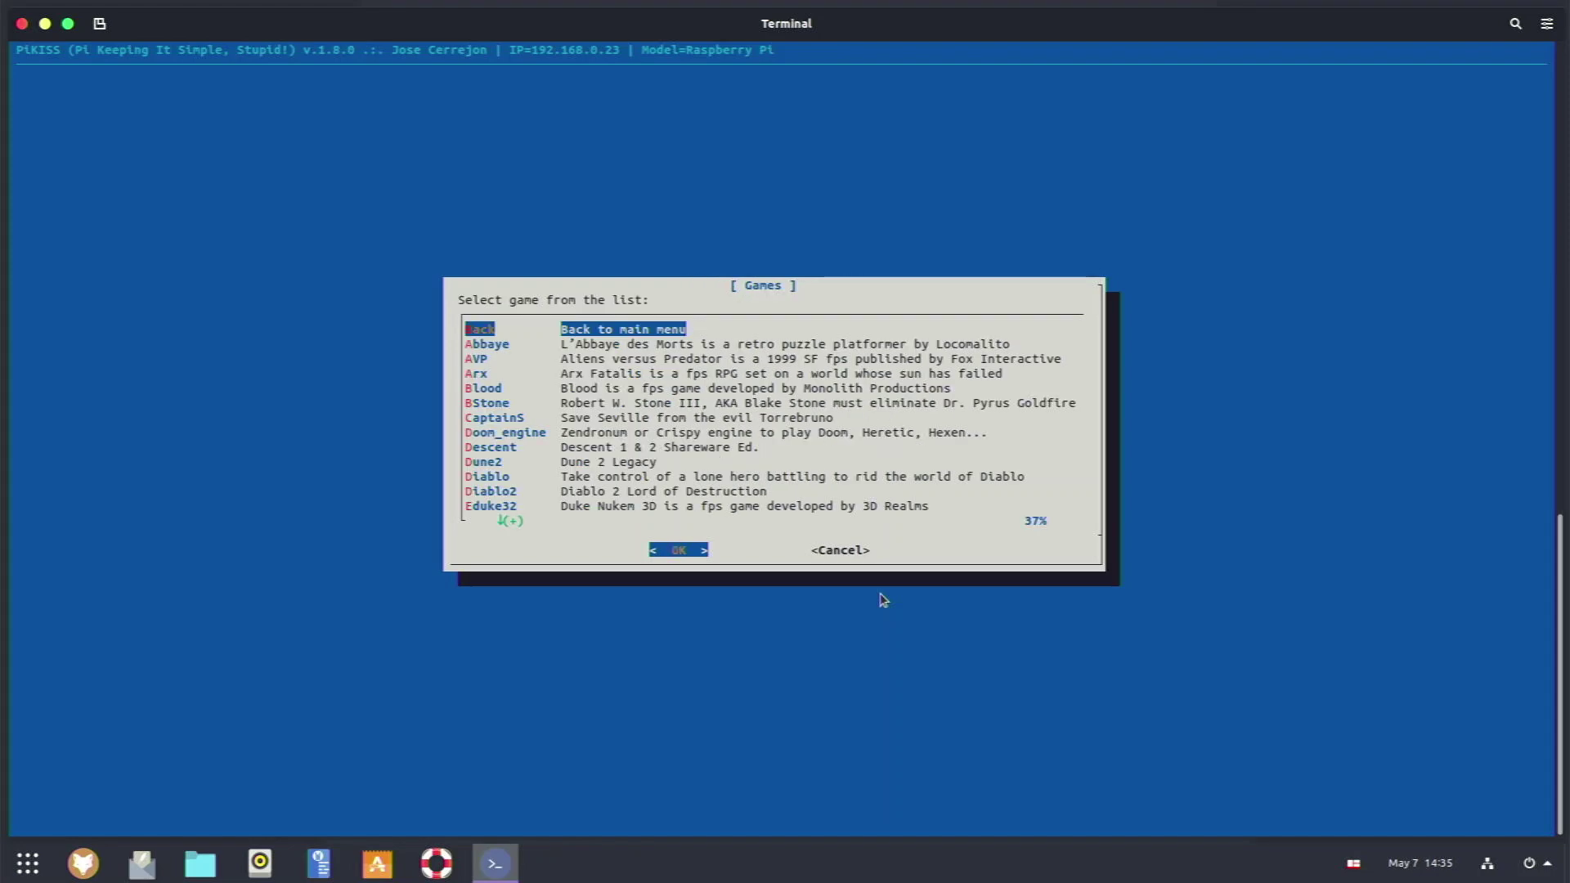
{"action": "key", "text": "Tab"}
{"action": "key", "text": "Return"}
Page through the application overview to check the installed games, and return to the PiKISS window
{"action": "left_click", "coordinate": [28, 863]}
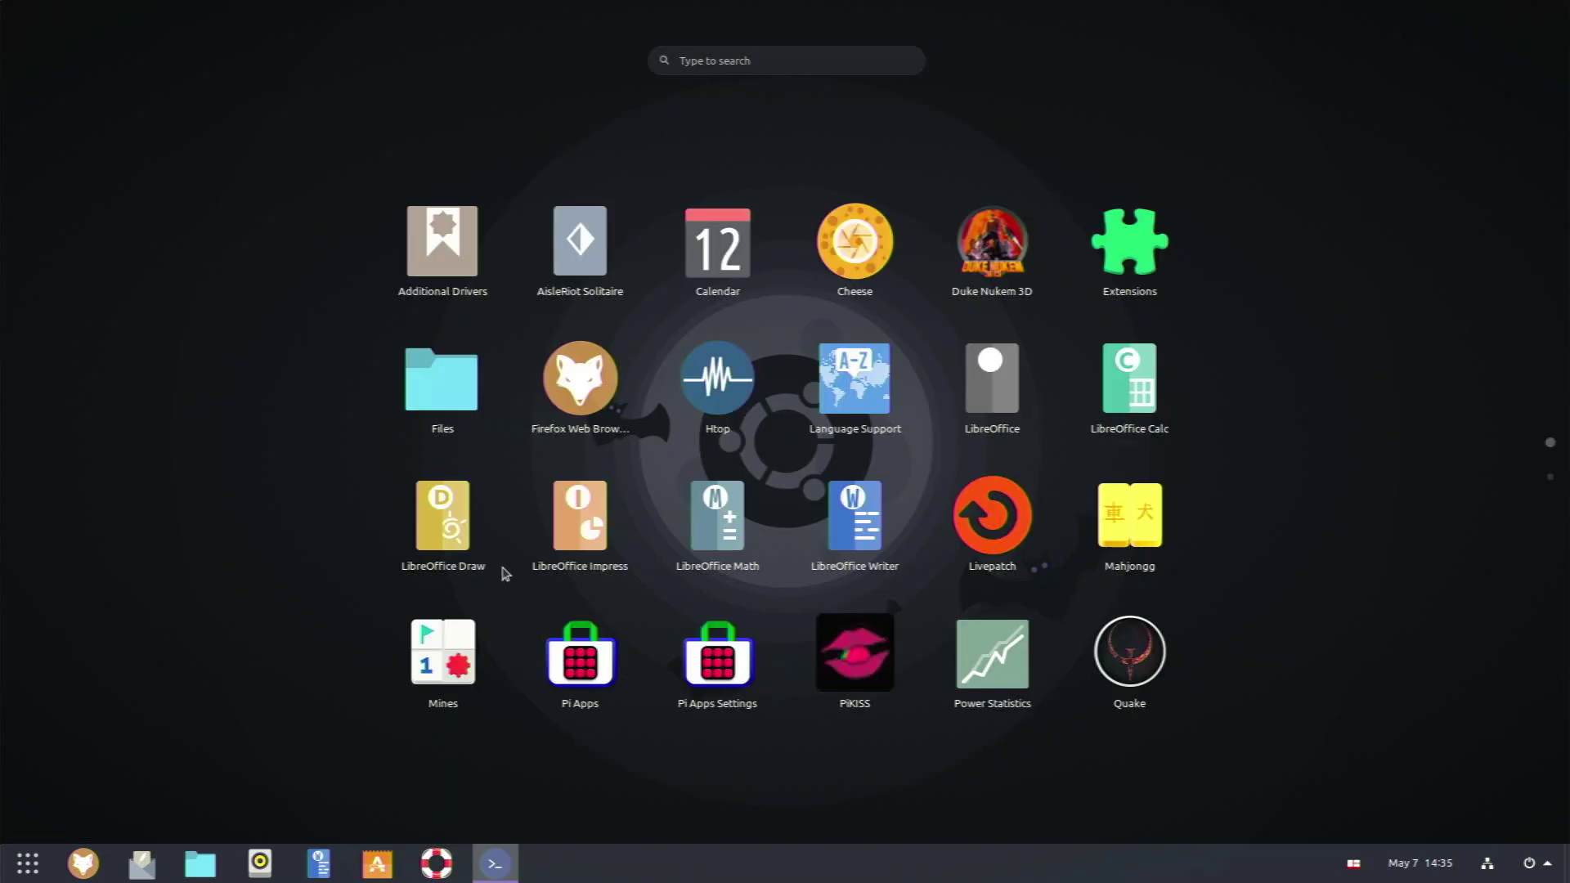
{"action": "scroll", "coordinate": [536, 501], "scroll_direction": "down", "scroll_amount": 1}
{"action": "scroll", "coordinate": [564, 500], "scroll_direction": "up", "scroll_amount": 1}
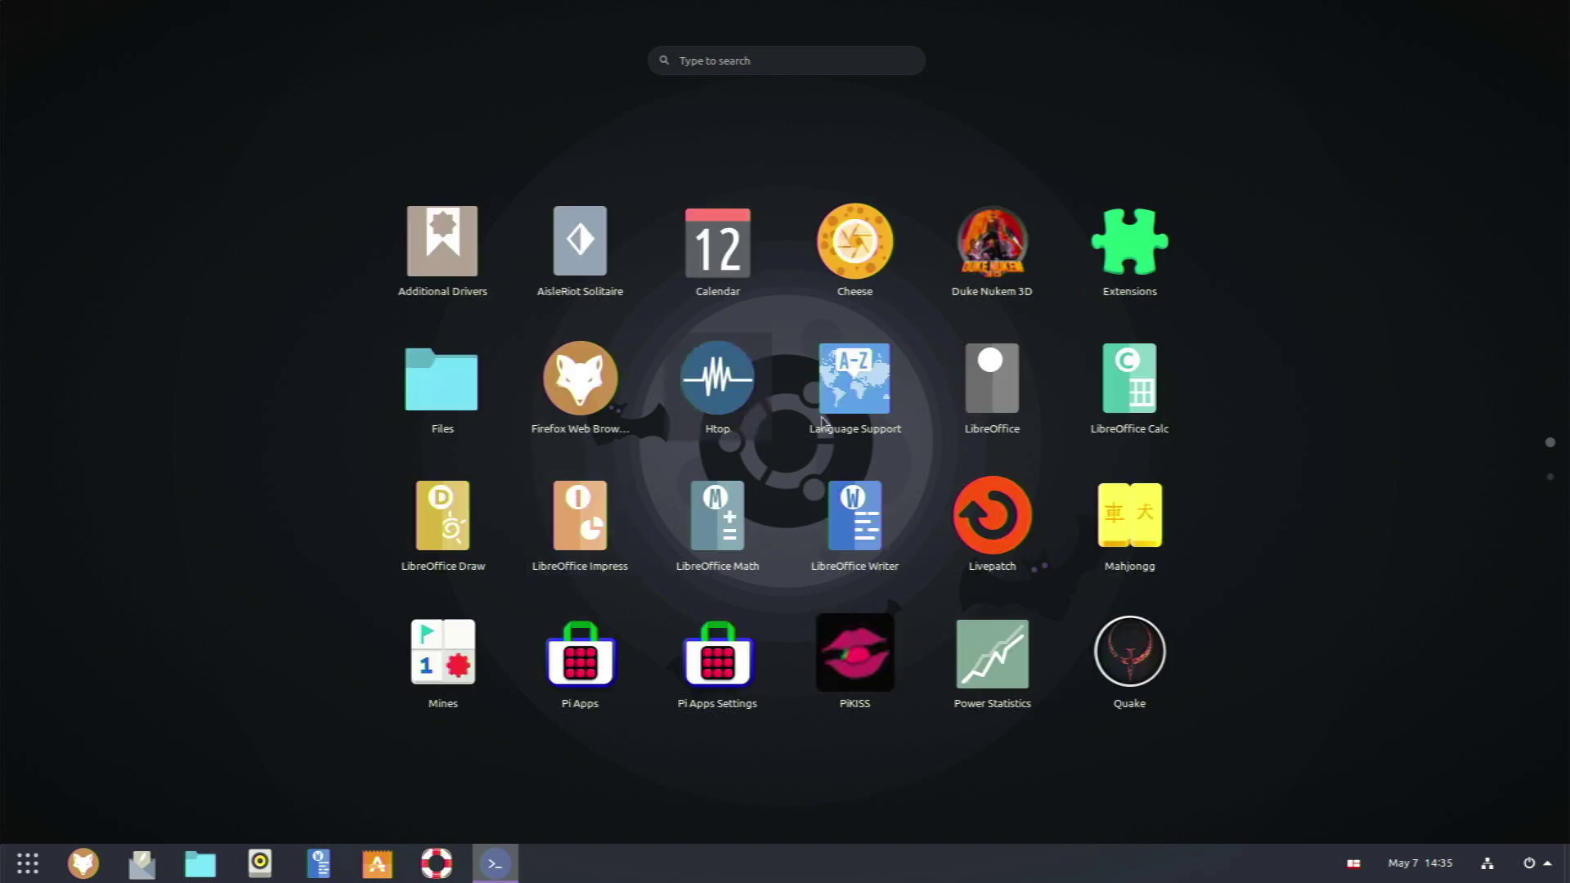
{"action": "left_click", "coordinate": [988, 290]}
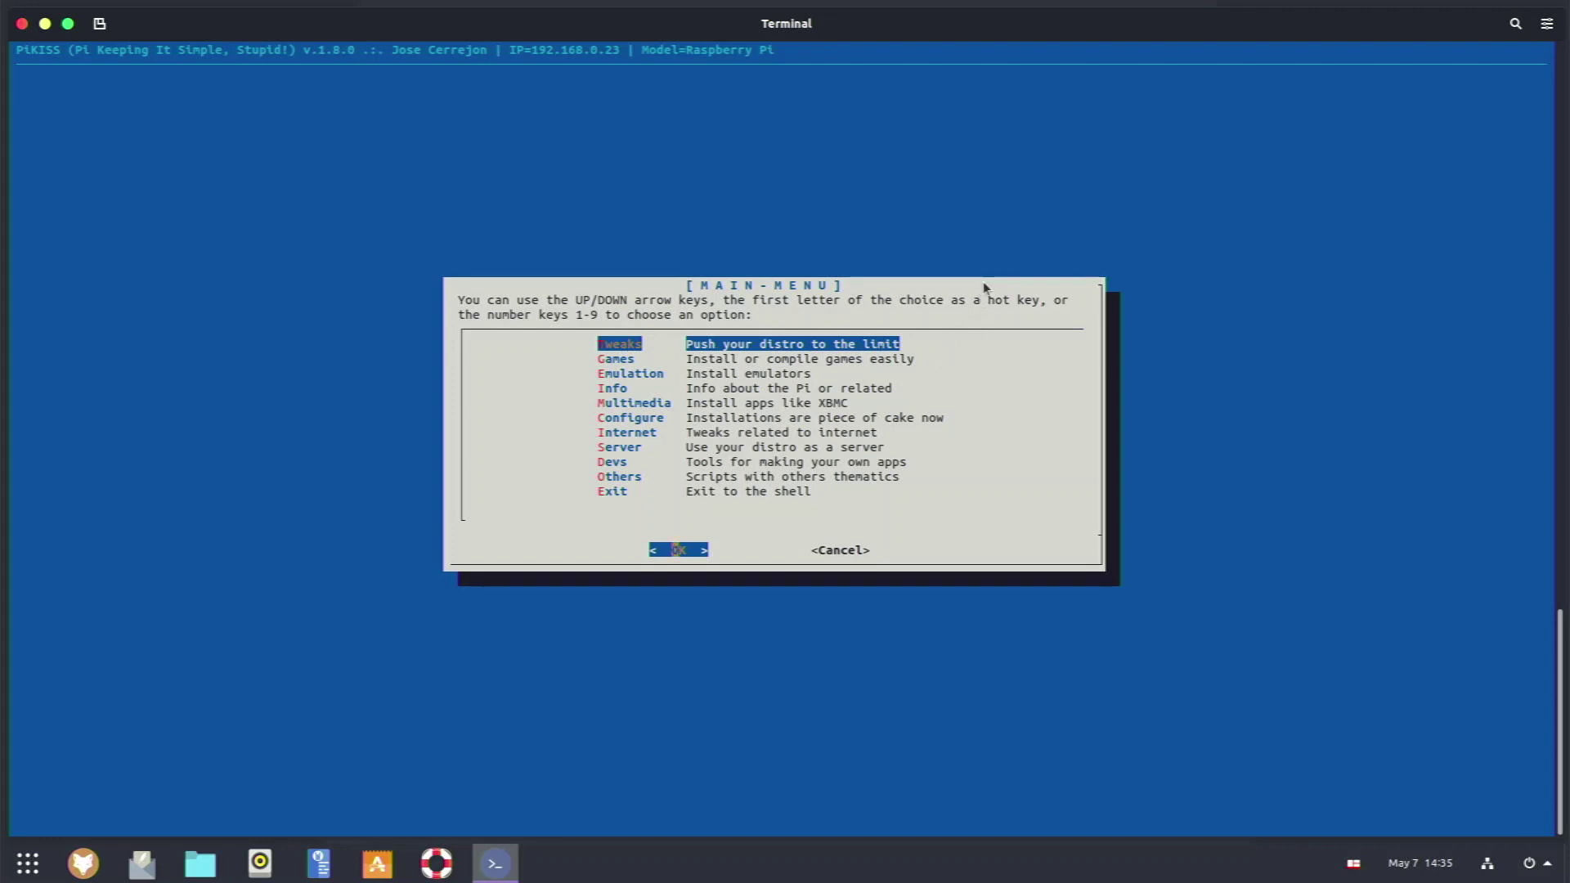
Look through the categories in the PiKISS main menu, from Games down to Internet
{"action": "key", "text": "Down"}
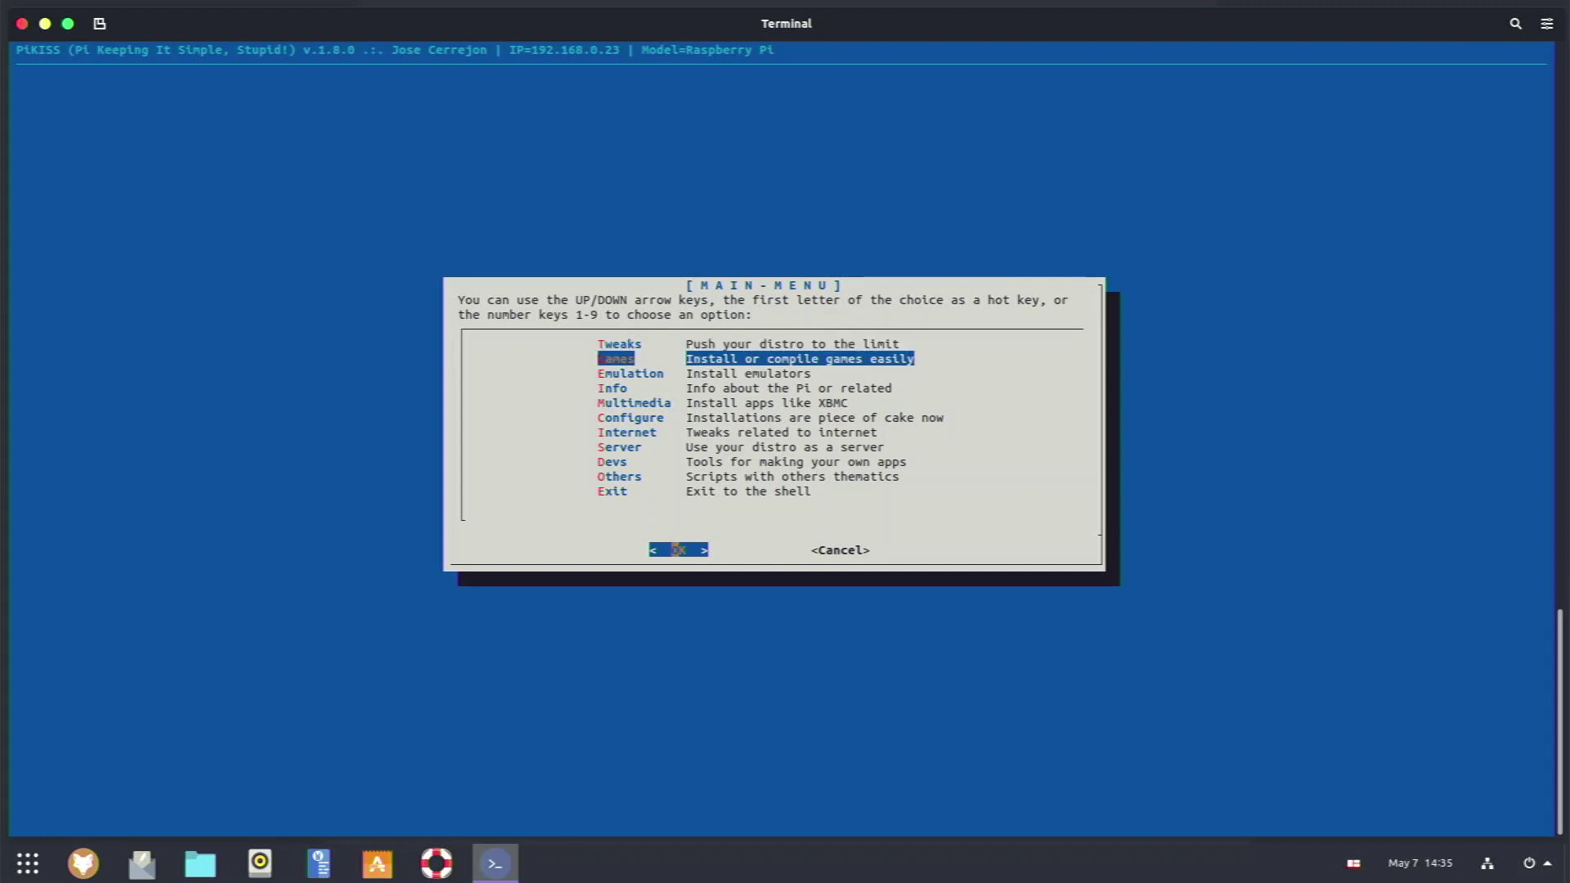
{"action": "key", "text": "Down"}
{"action": "key", "text": "Down"}
{"action": "key", "text": "Down"}
{"action": "key", "text": "Down"}
{"action": "key", "text": "Down"}
{"action": "key", "text": "Down"}
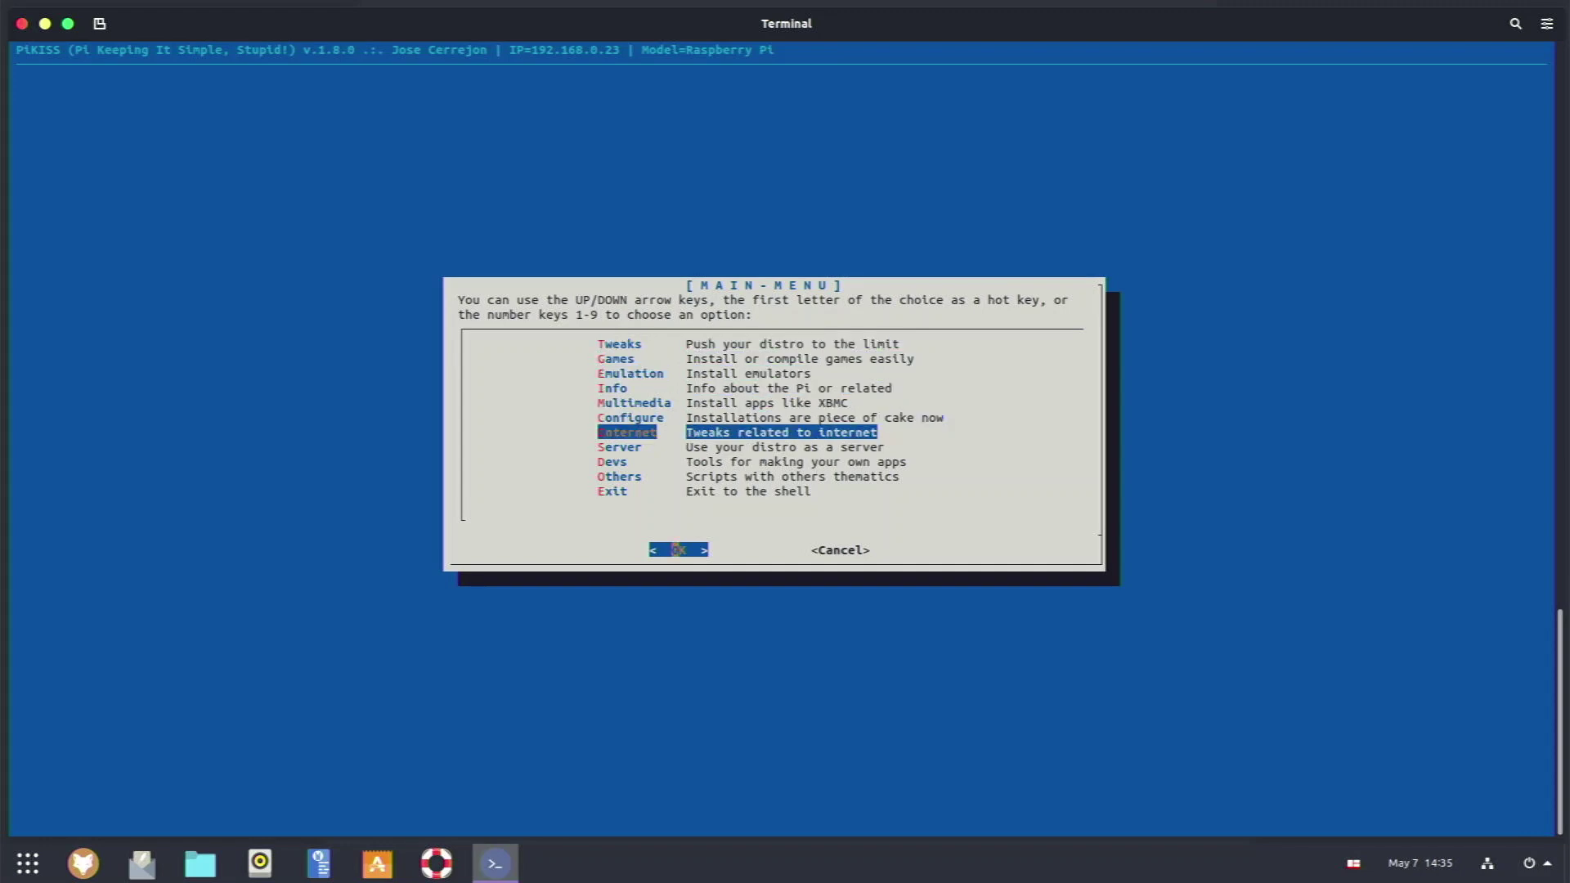
{"action": "key", "text": "Up"}
{"action": "key", "text": "Up"}
{"action": "key", "text": "Up"}
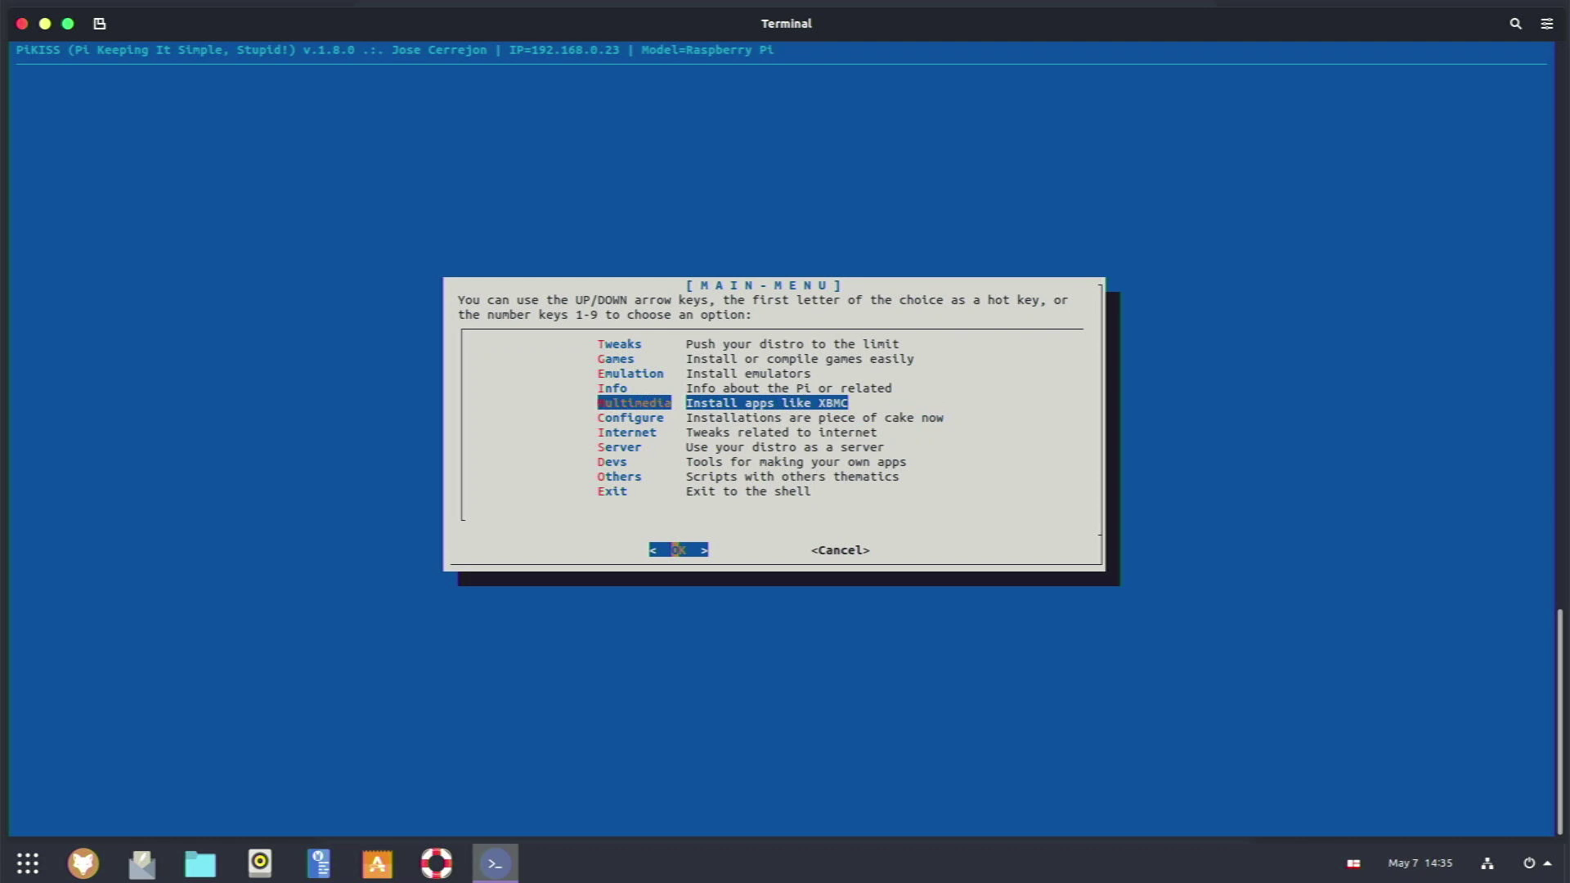
Open the Internet category in PiKISS, go through its entries to Zoom, and close PiKISS
{"action": "key", "text": "Down"}
{"action": "key", "text": "Down"}
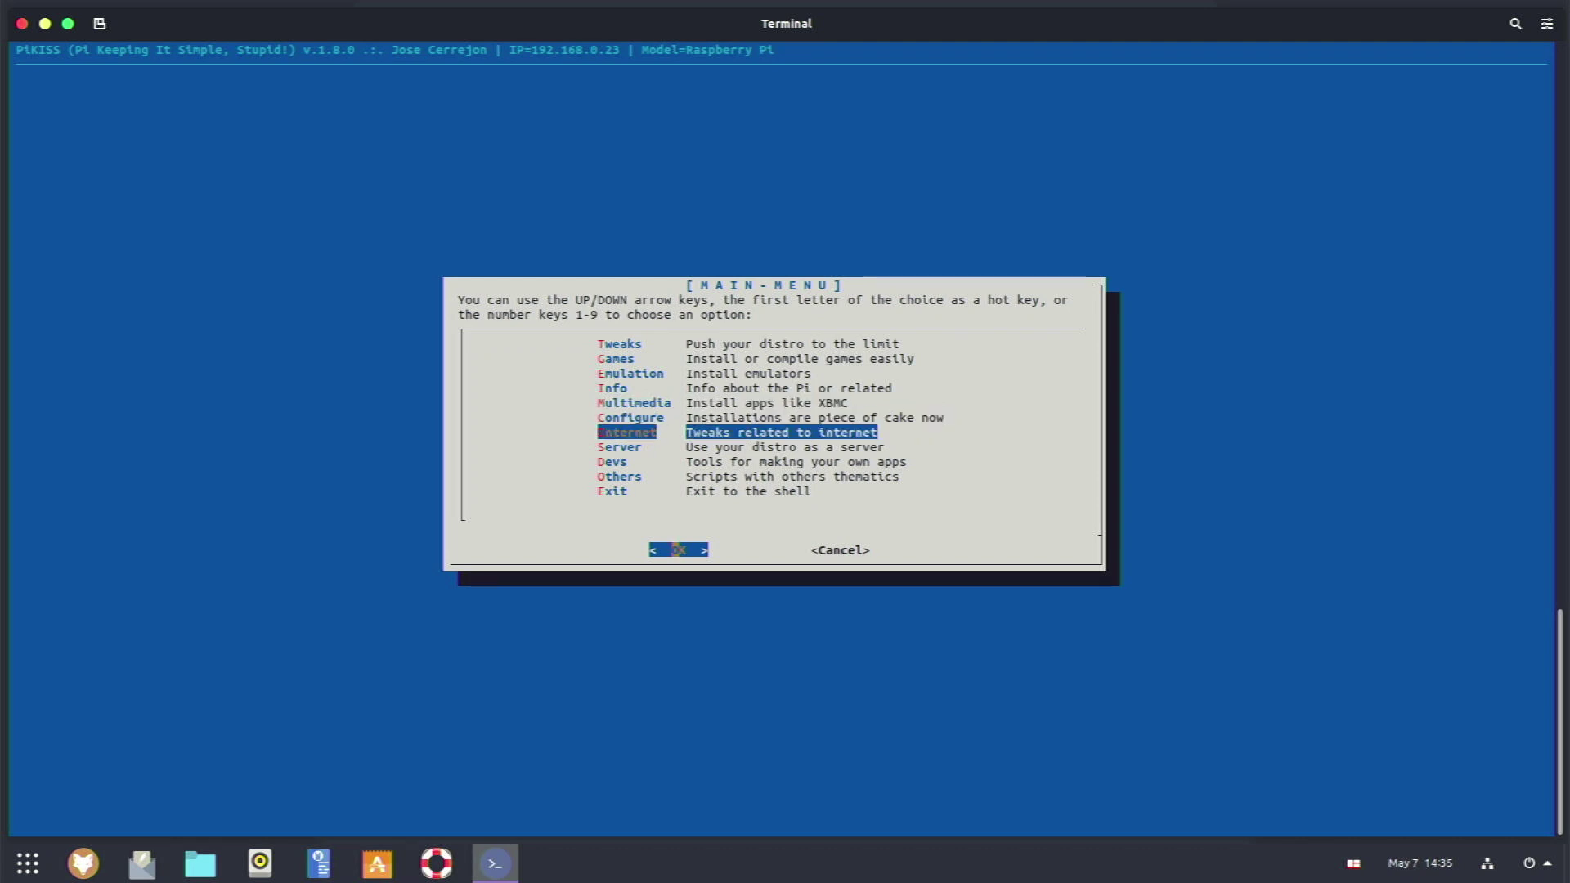
{"action": "key", "text": "Return"}
{"action": "key", "text": "Down"}
{"action": "key", "text": "Down"}
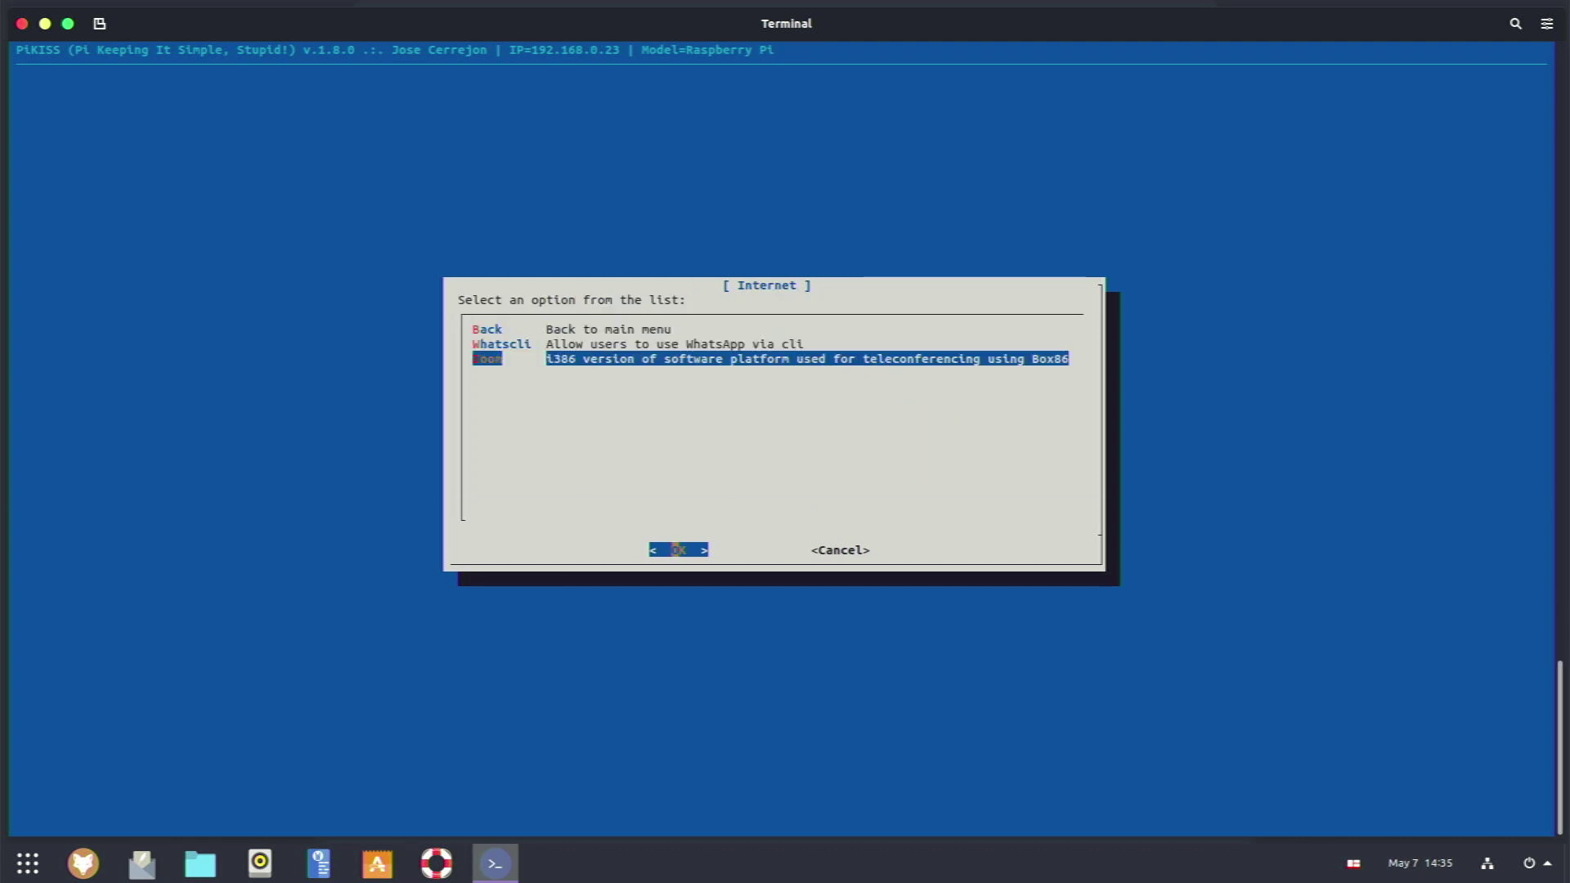
{"action": "key", "text": "Return"}
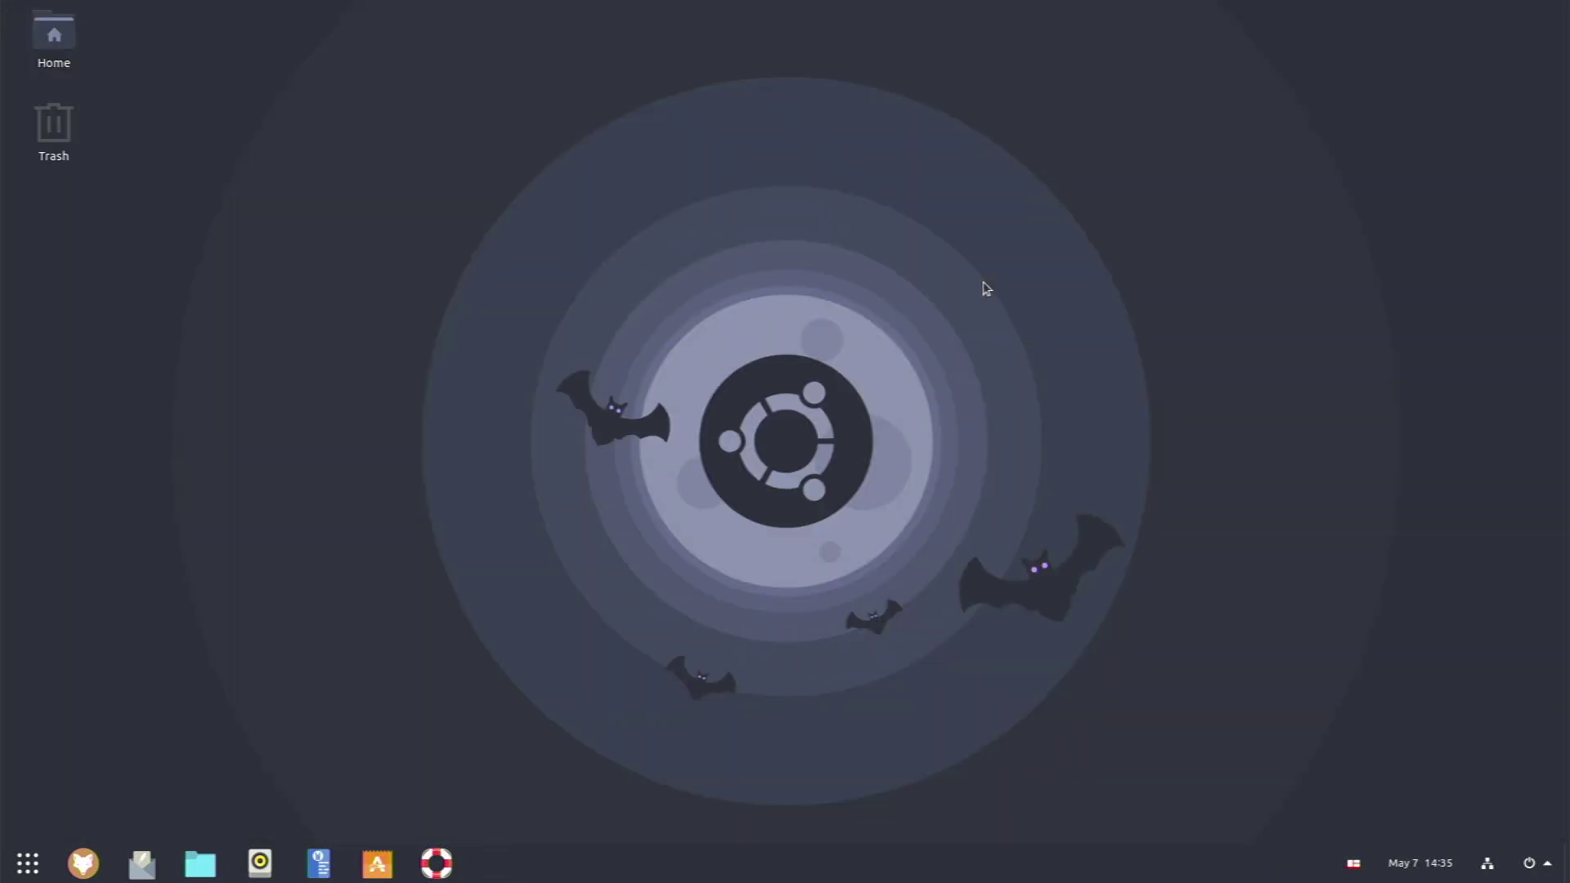
Launch Quake from the application overview and start a new single-player game
{"action": "left_click", "coordinate": [3, 873]}
{"action": "scroll", "coordinate": [694, 745], "scroll_direction": "down", "scroll_amount": 1}
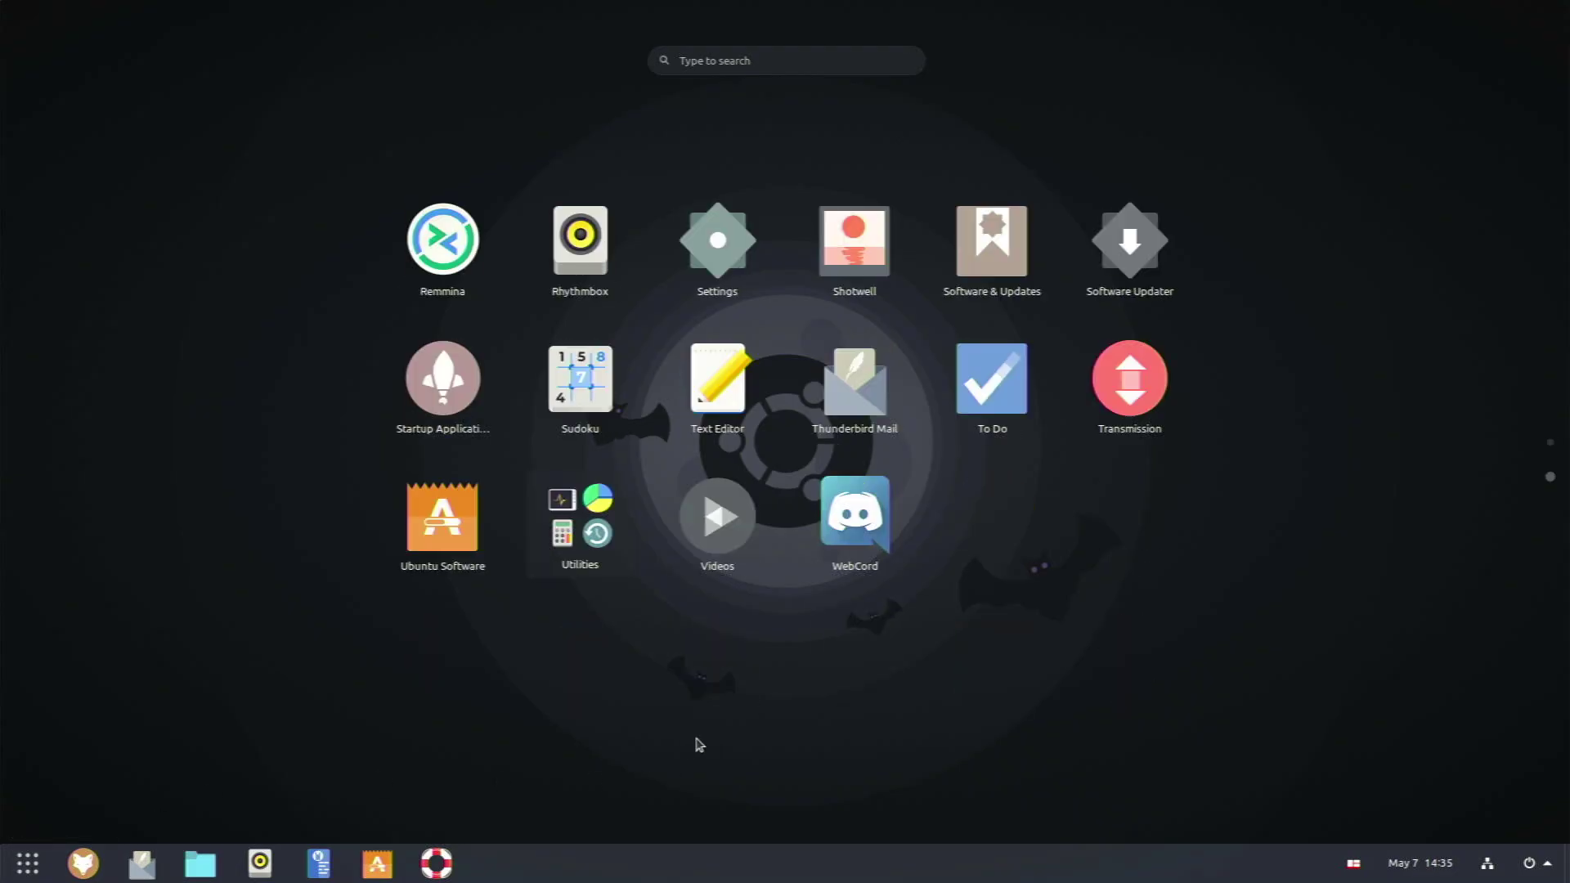
{"action": "scroll", "coordinate": [697, 736], "scroll_direction": "up", "scroll_amount": 1}
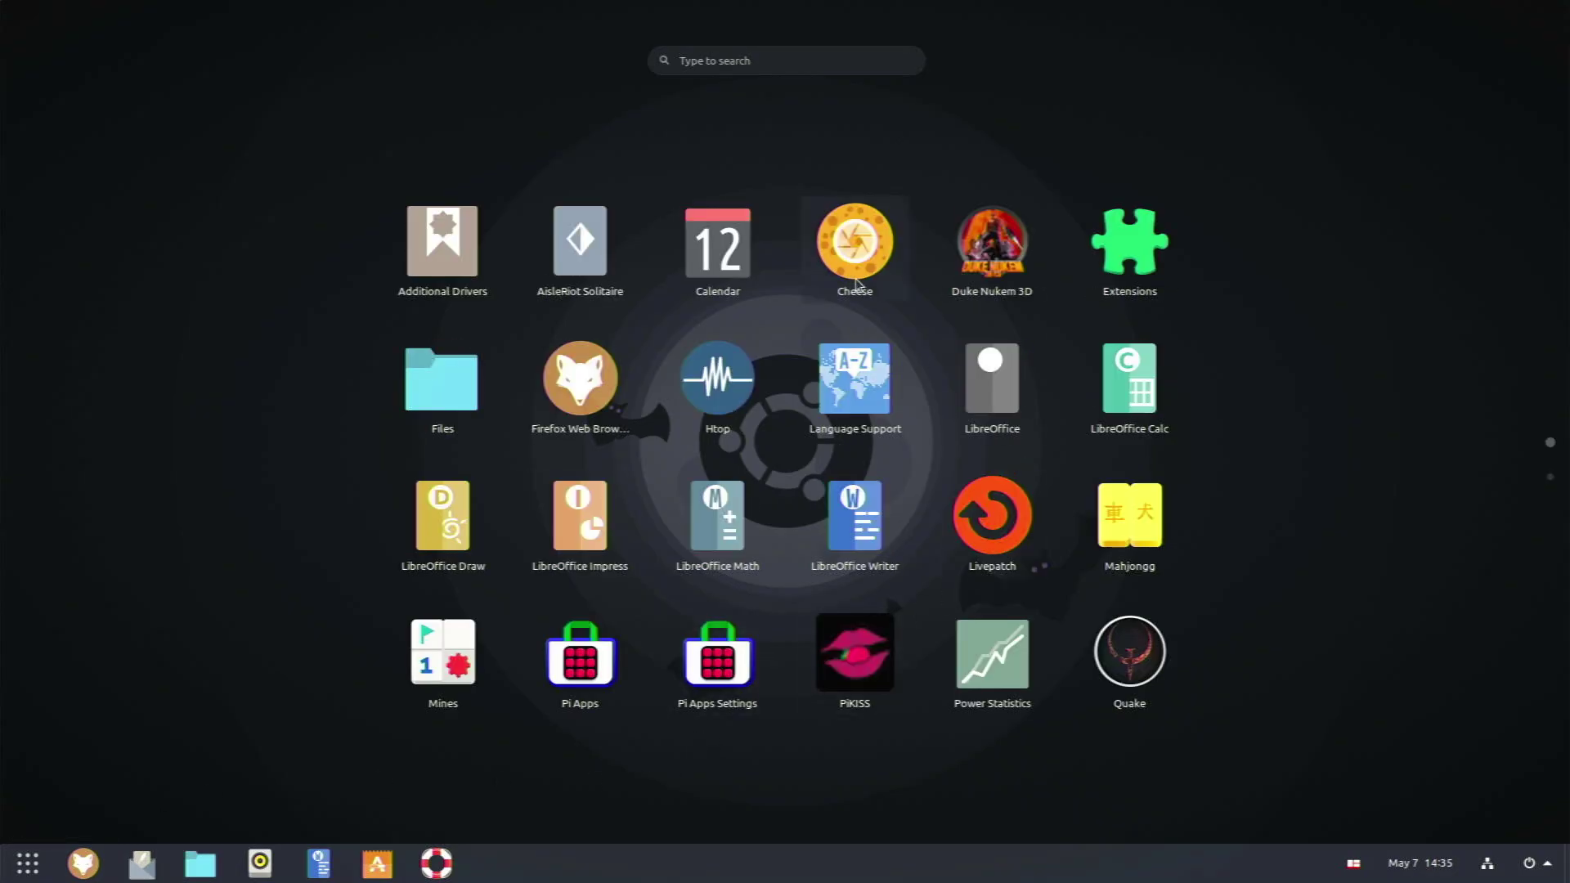
{"action": "left_click", "coordinate": [1129, 682]}
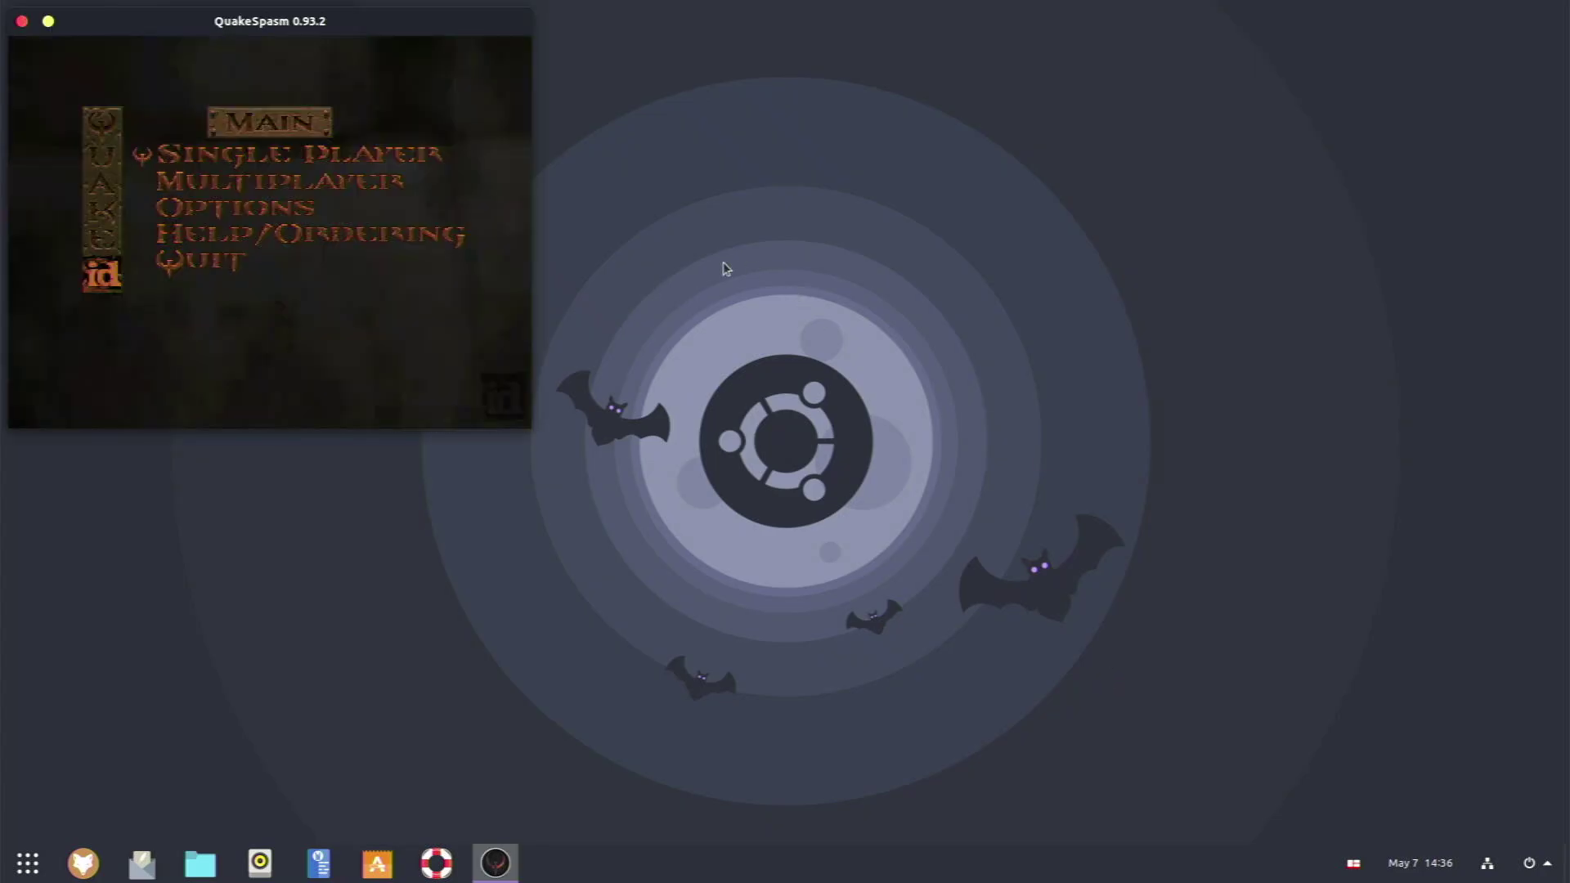
{"action": "key", "text": "Return"}
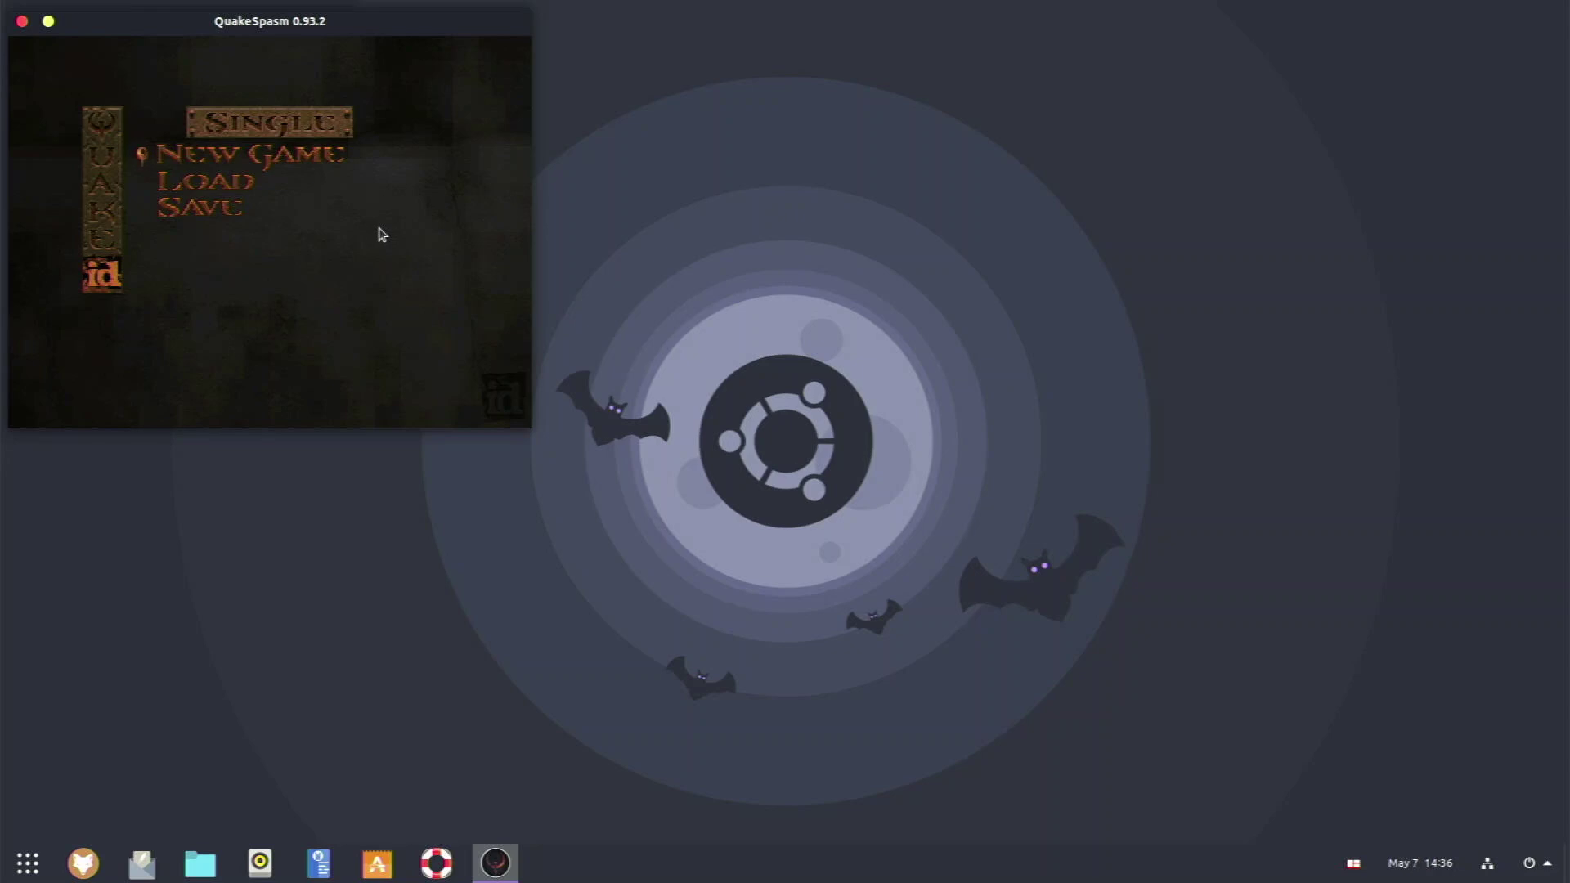
{"action": "key", "text": "Return"}
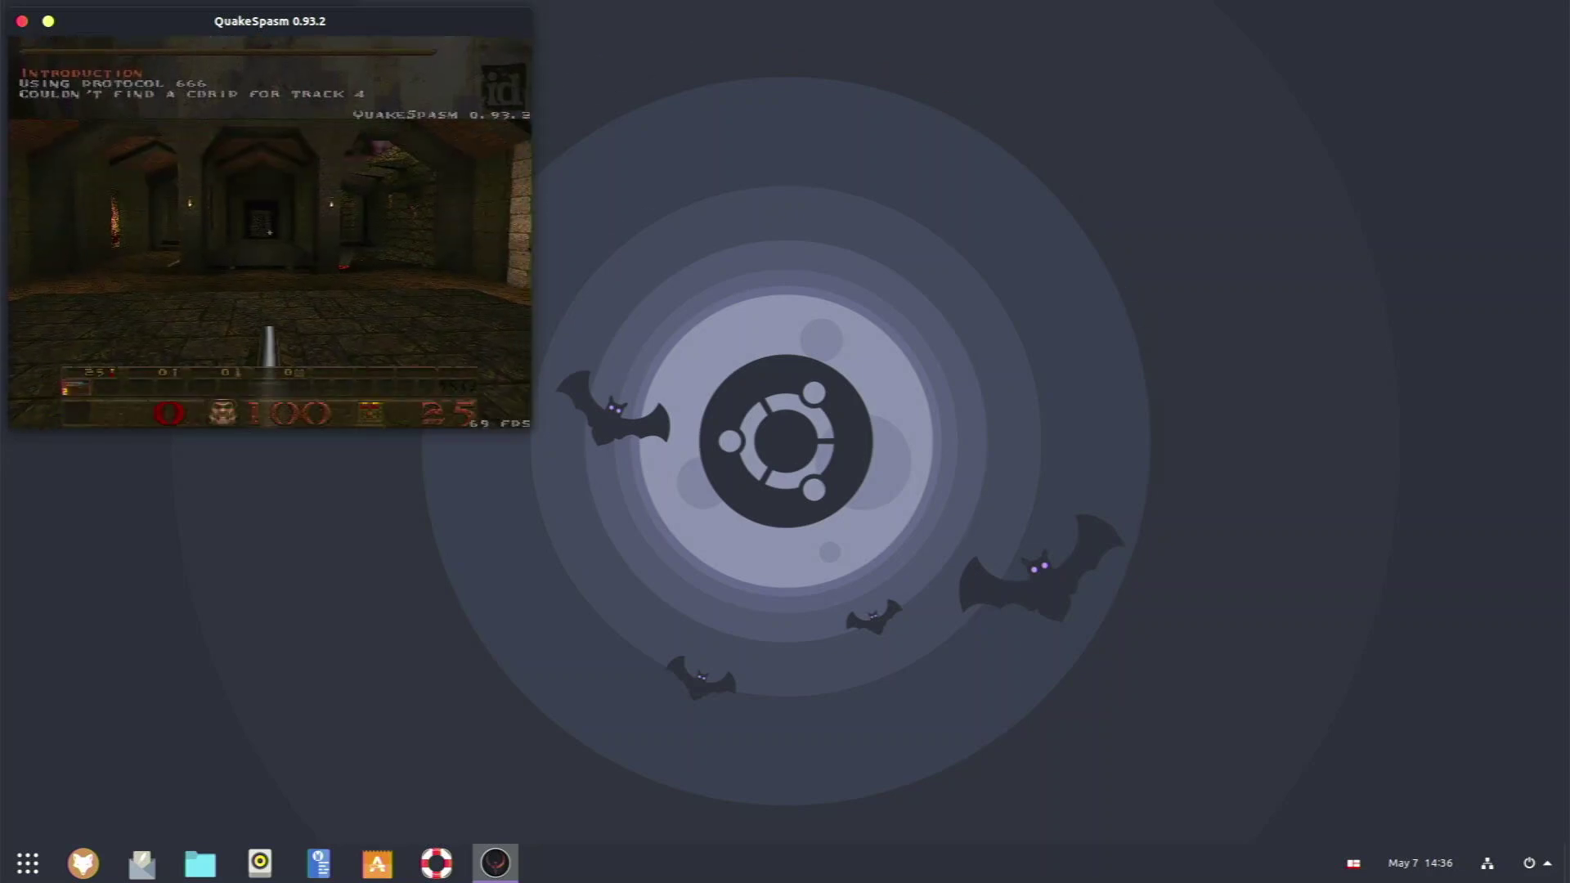
Play Quake briefly by moving through the level and shooting, and close the game window
{"action": "key", "text": "Up"}
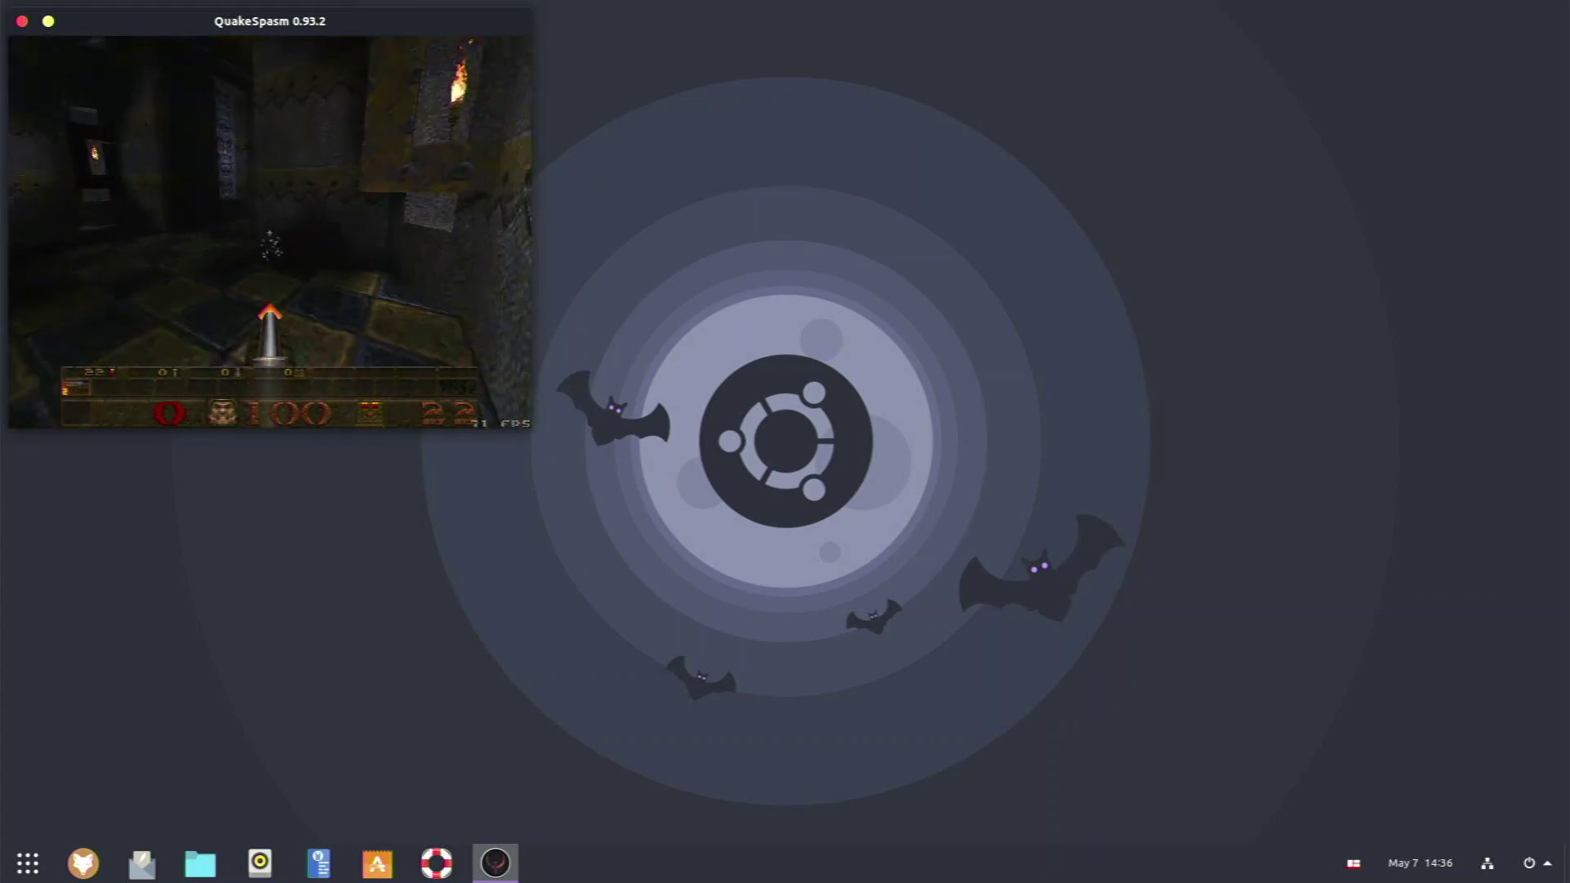
{"action": "left_click", "coordinate": [269, 232]}
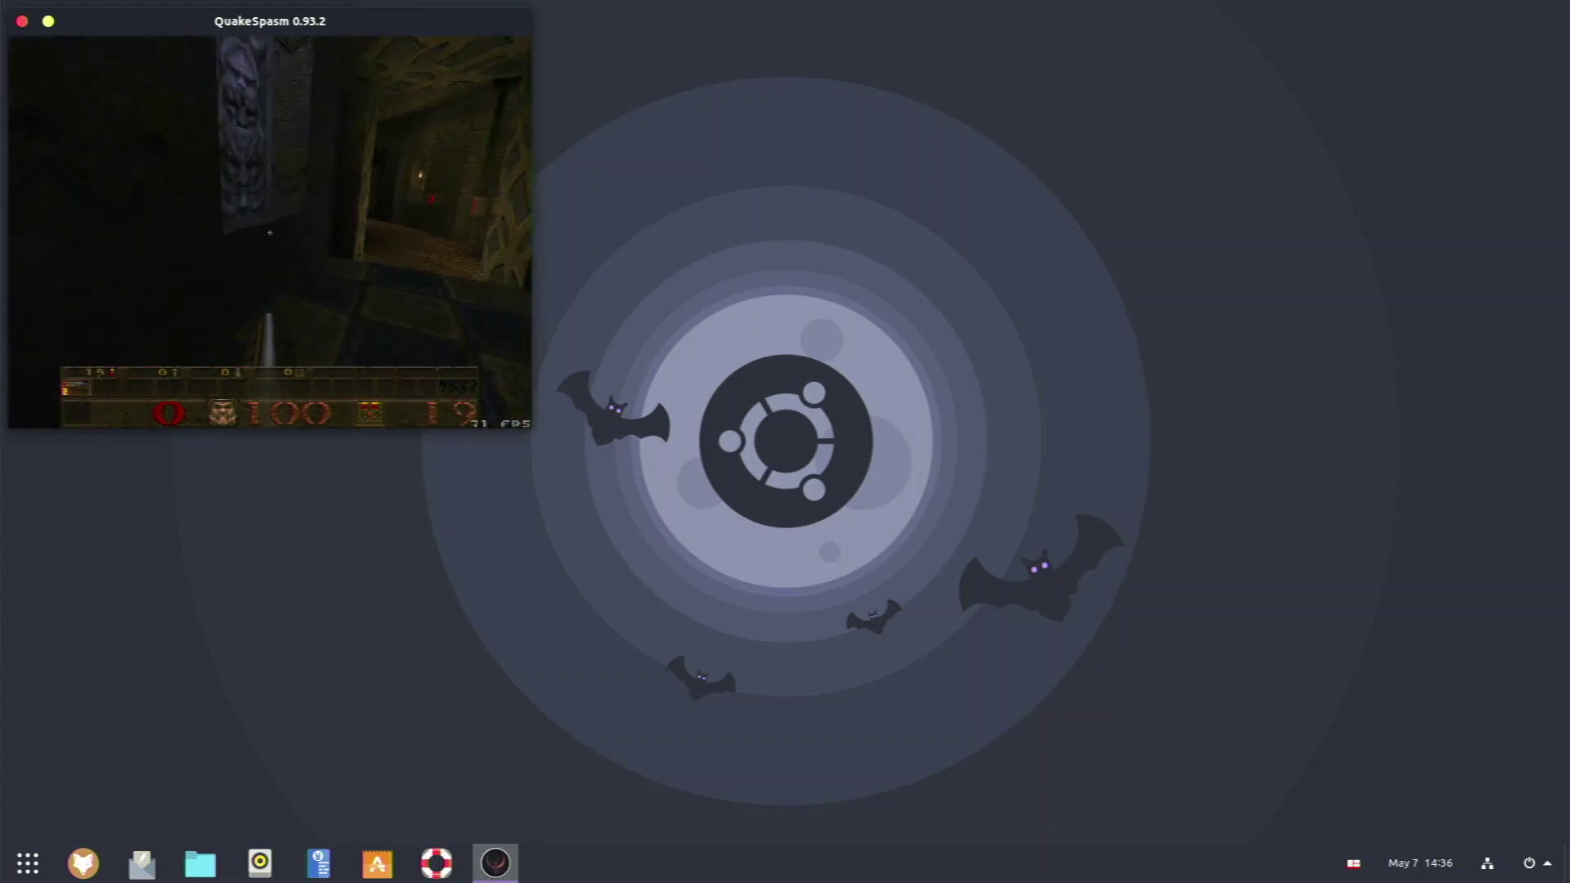
{"action": "key", "text": "w"}
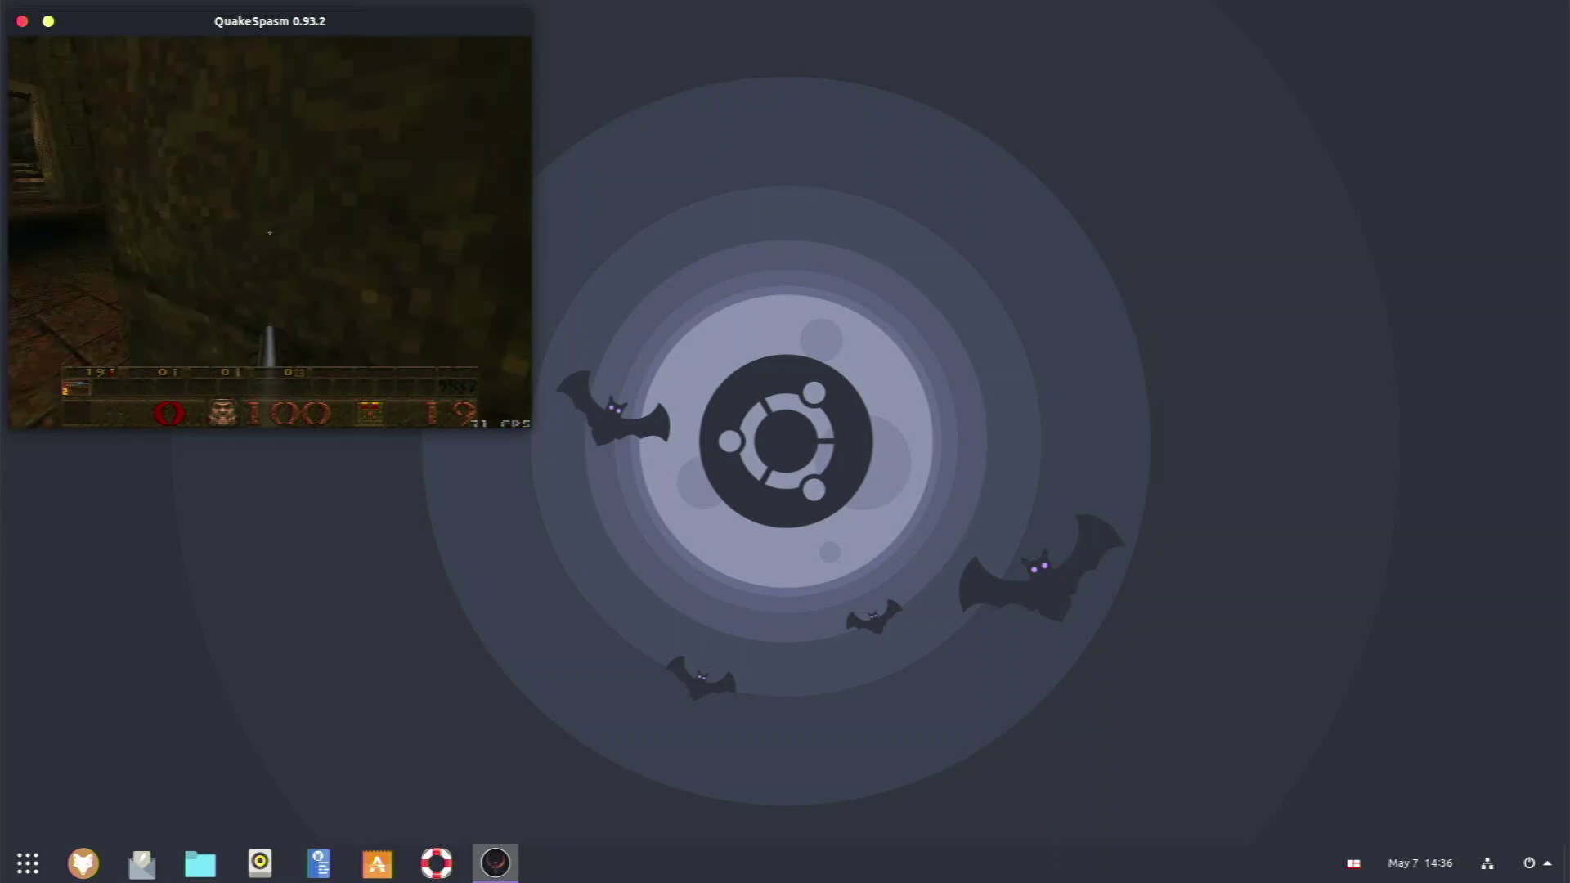
{"action": "key", "text": "Up"}
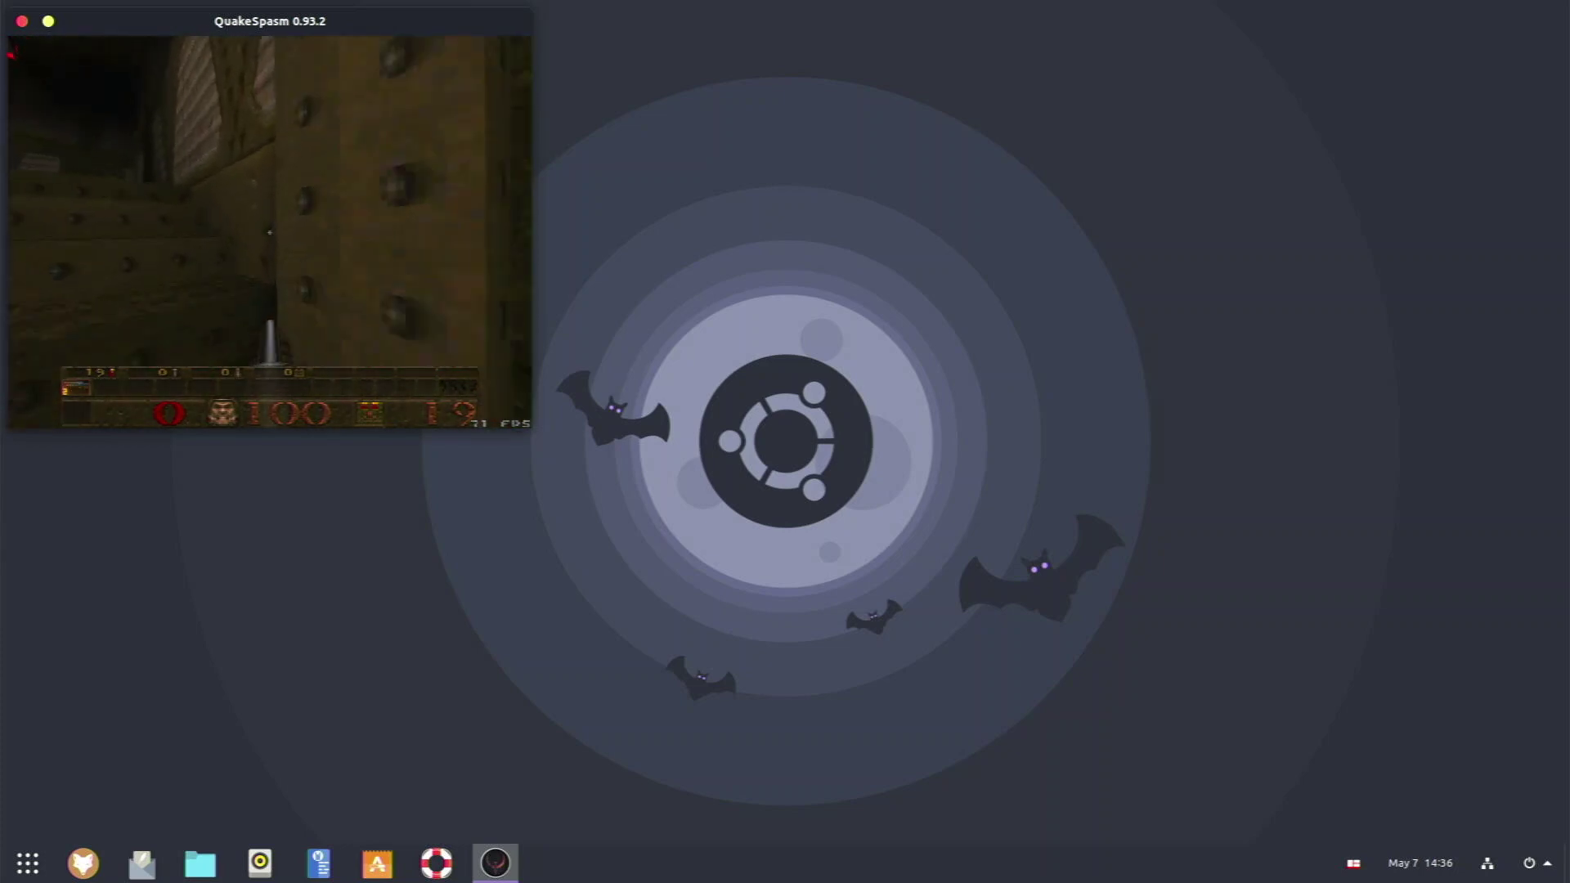
{"action": "key", "text": "Escape"}
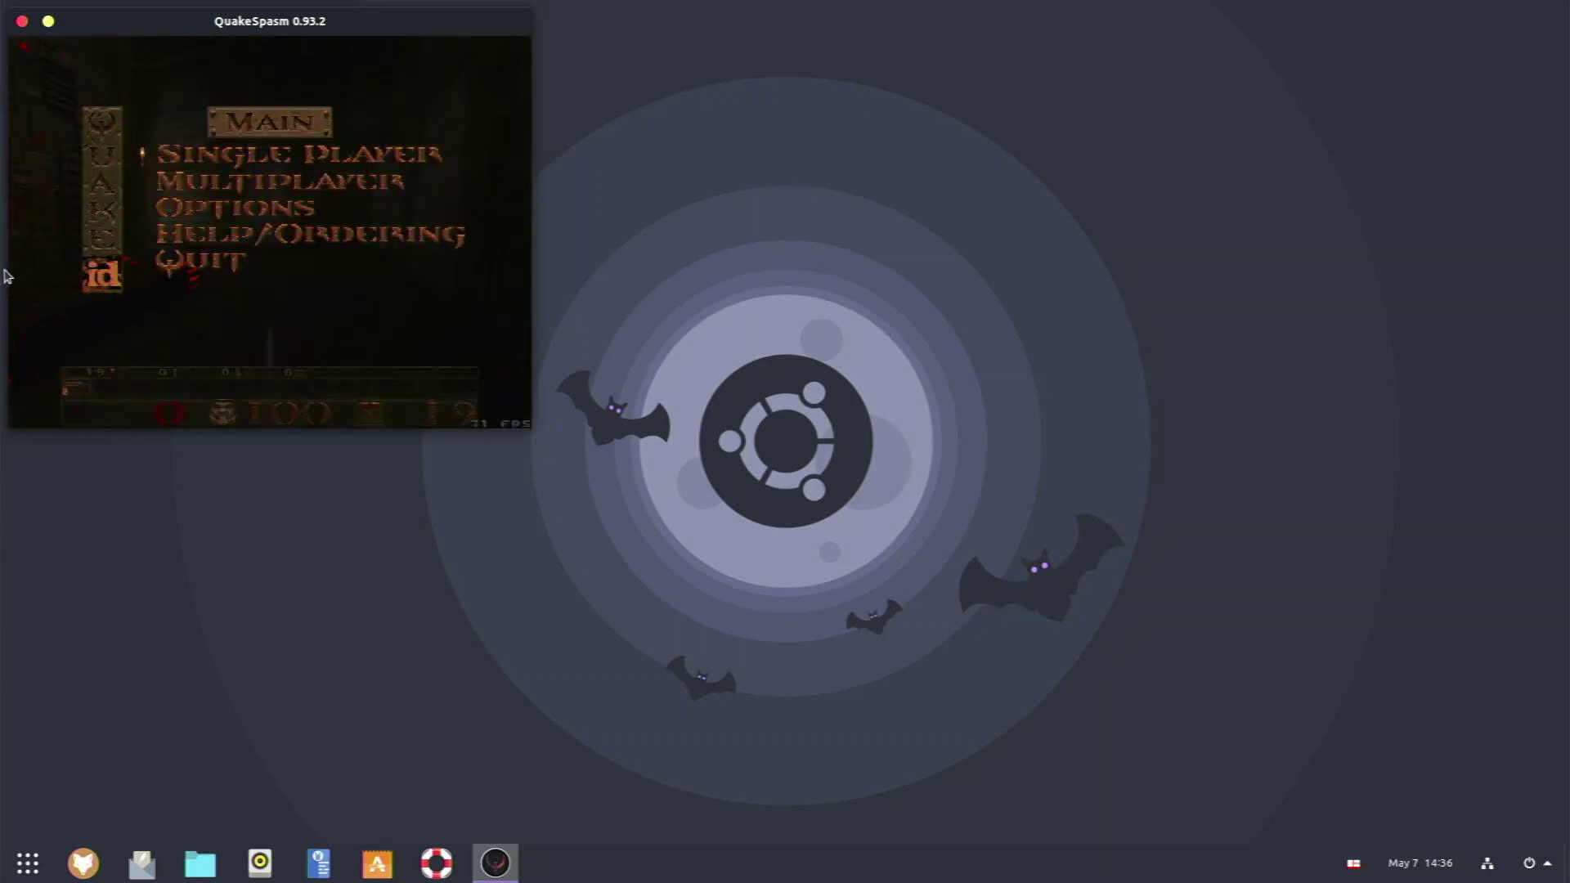
{"action": "left_click", "coordinate": [22, 21]}
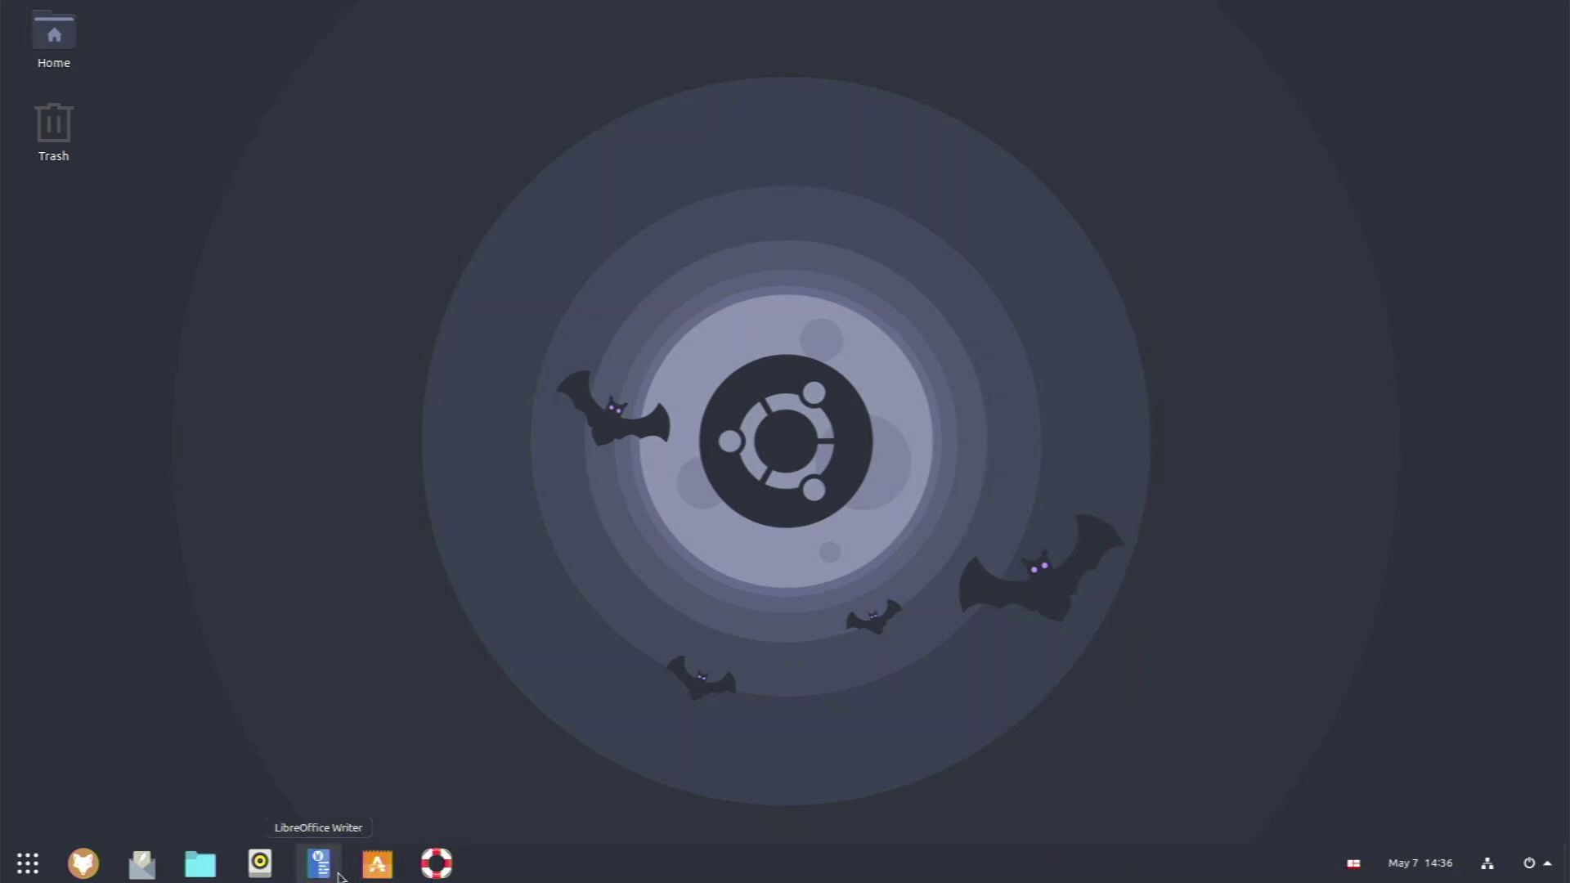
Launch WebCord from the second page of the application overview, view its start screen and close the window
{"action": "left_click", "coordinate": [2, 877]}
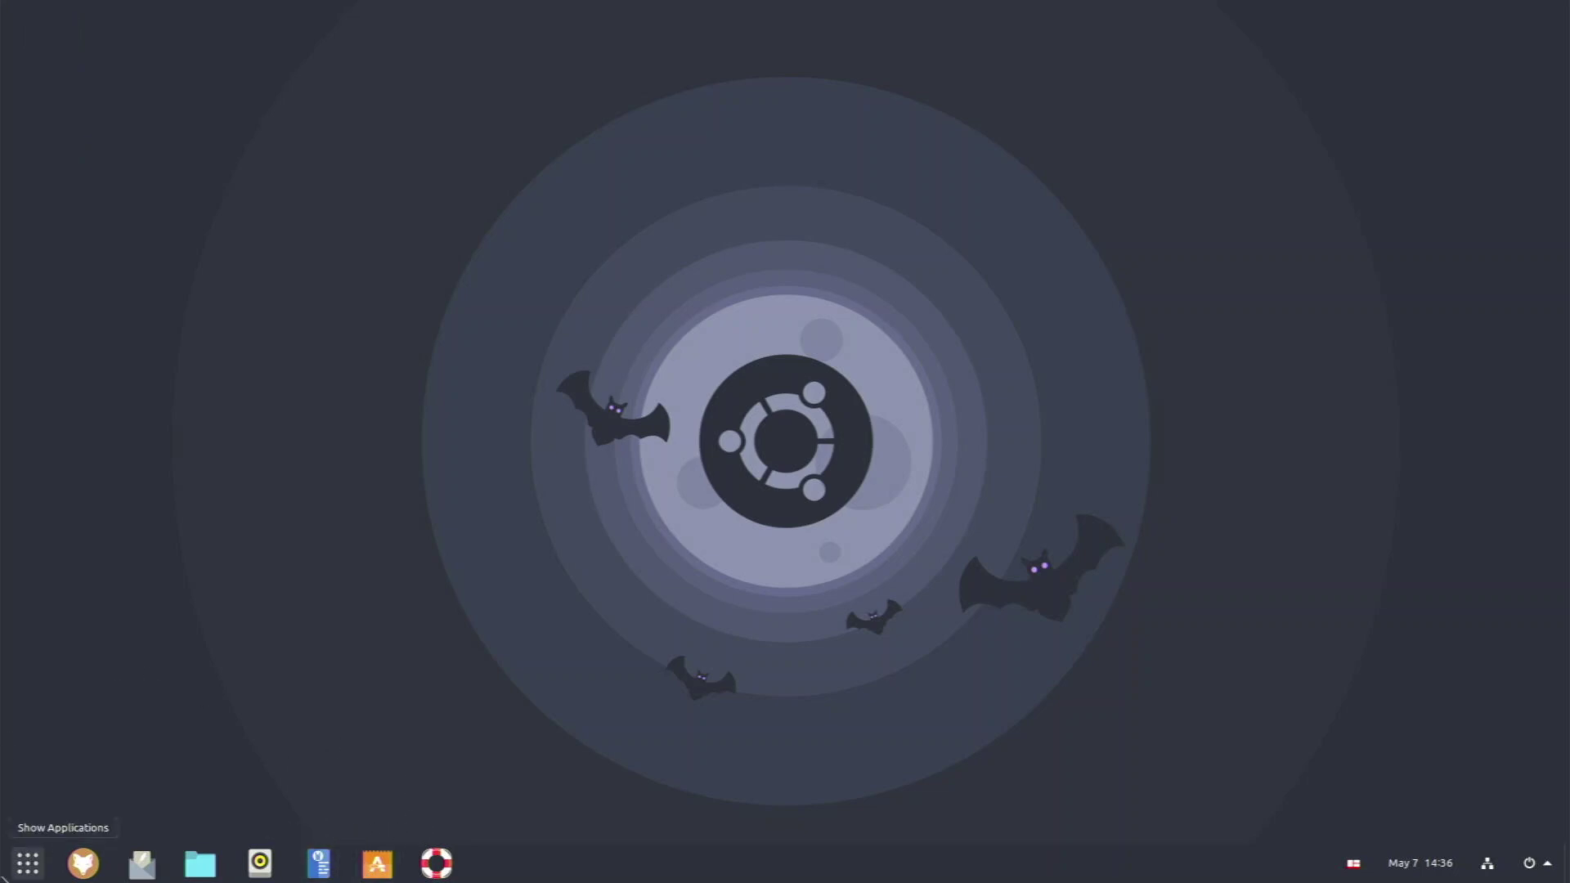
{"action": "scroll", "coordinate": [791, 614], "scroll_direction": "down", "scroll_amount": 1}
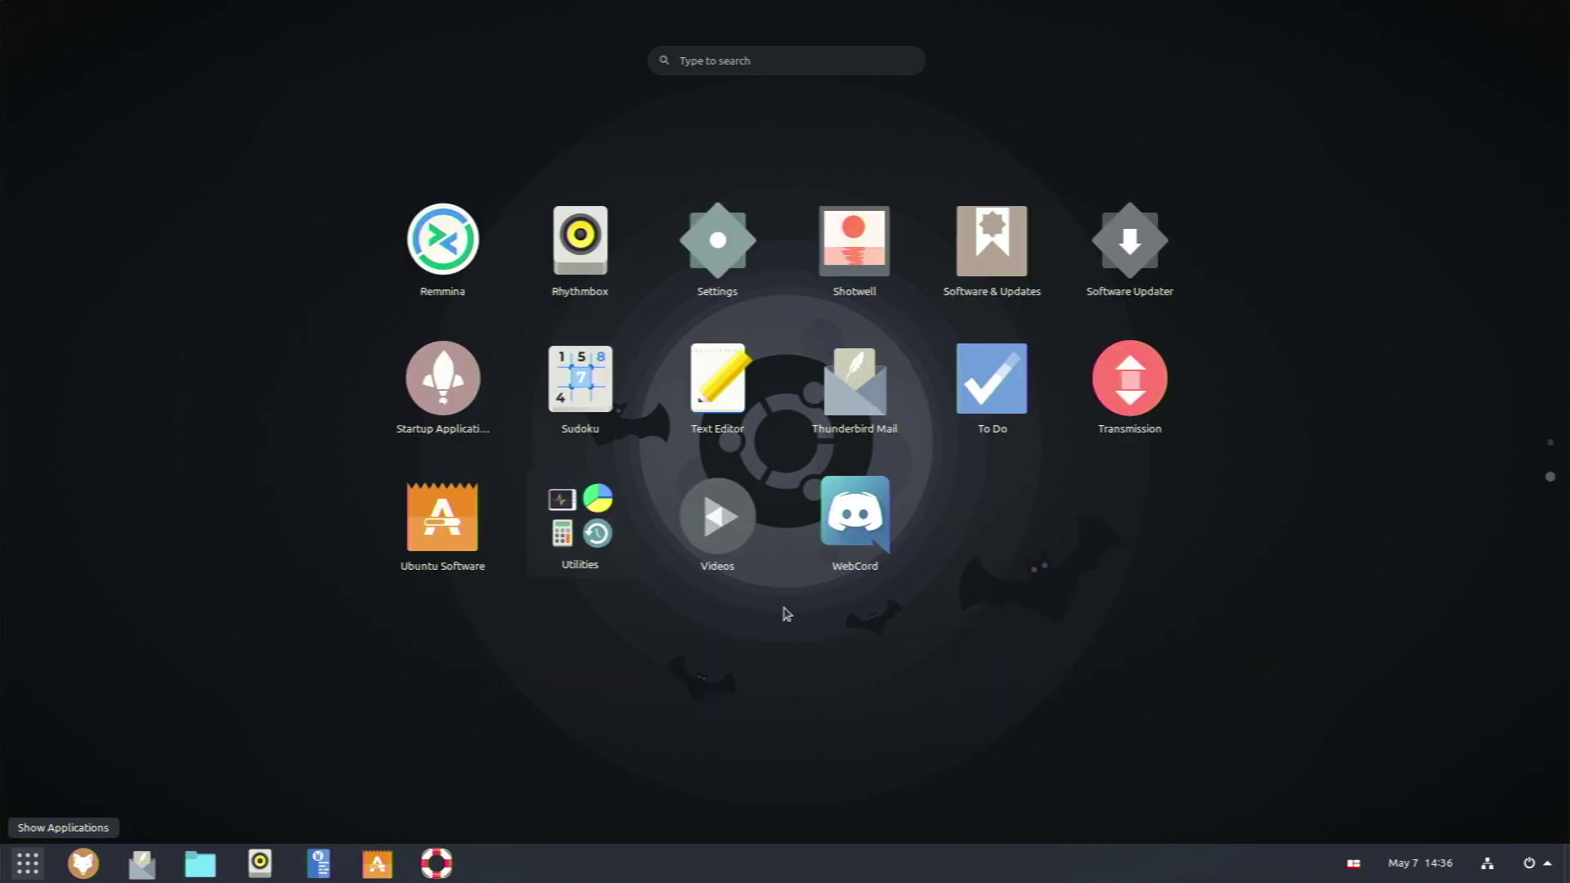
{"action": "left_click", "coordinate": [881, 544]}
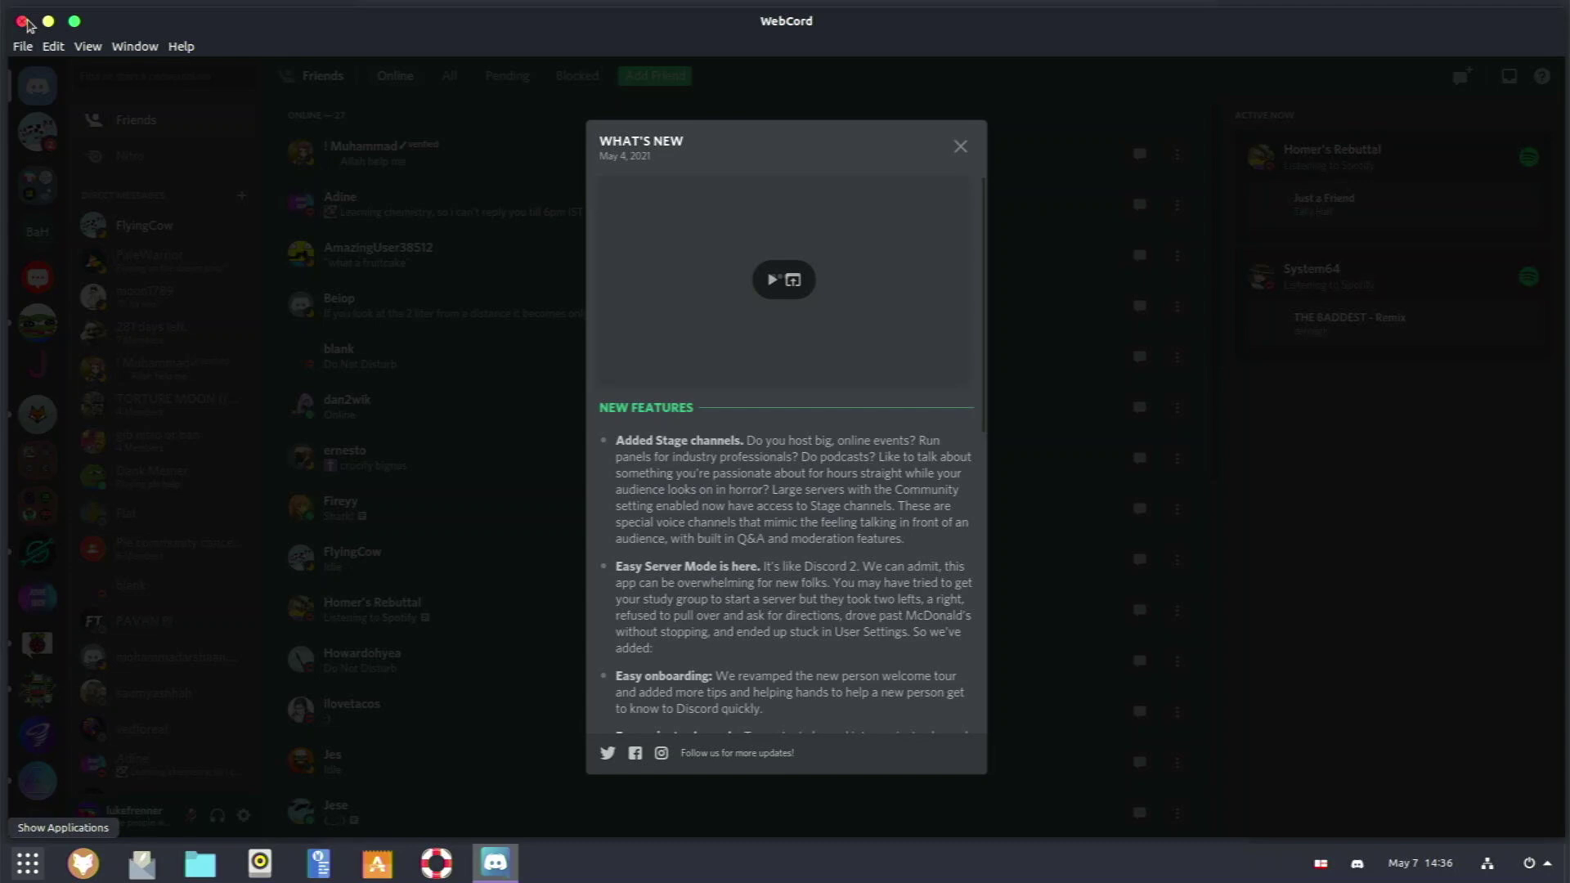
{"action": "left_click", "coordinate": [23, 21]}
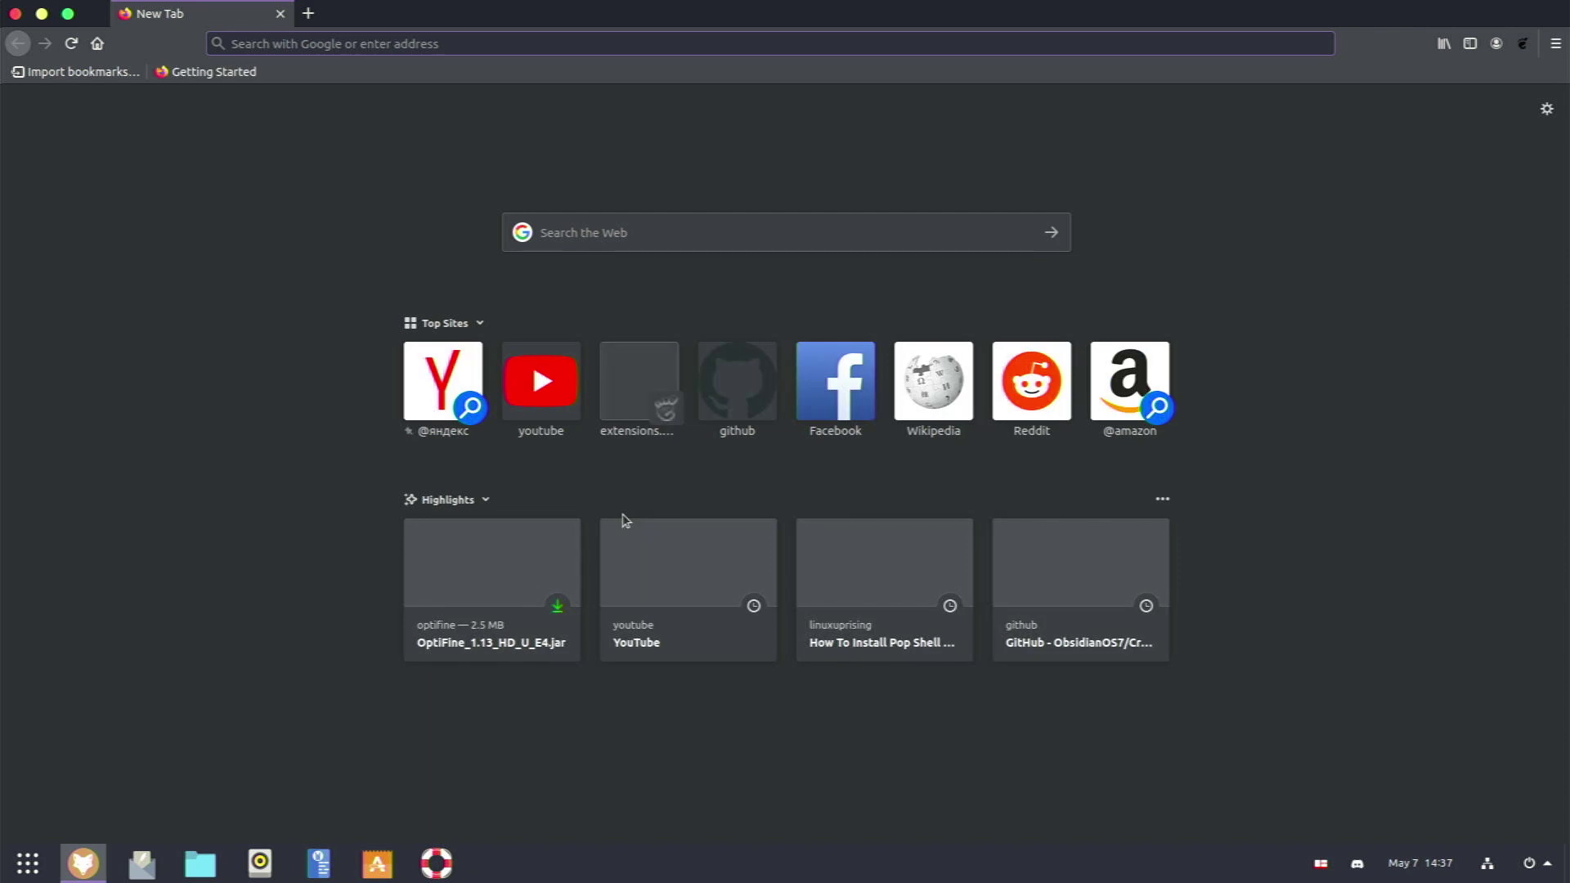
Open the Big Buck Bunny video on YouTube in Firefox from the address suggestions for "you"
{"action": "type", "text": "youtube.com/"}
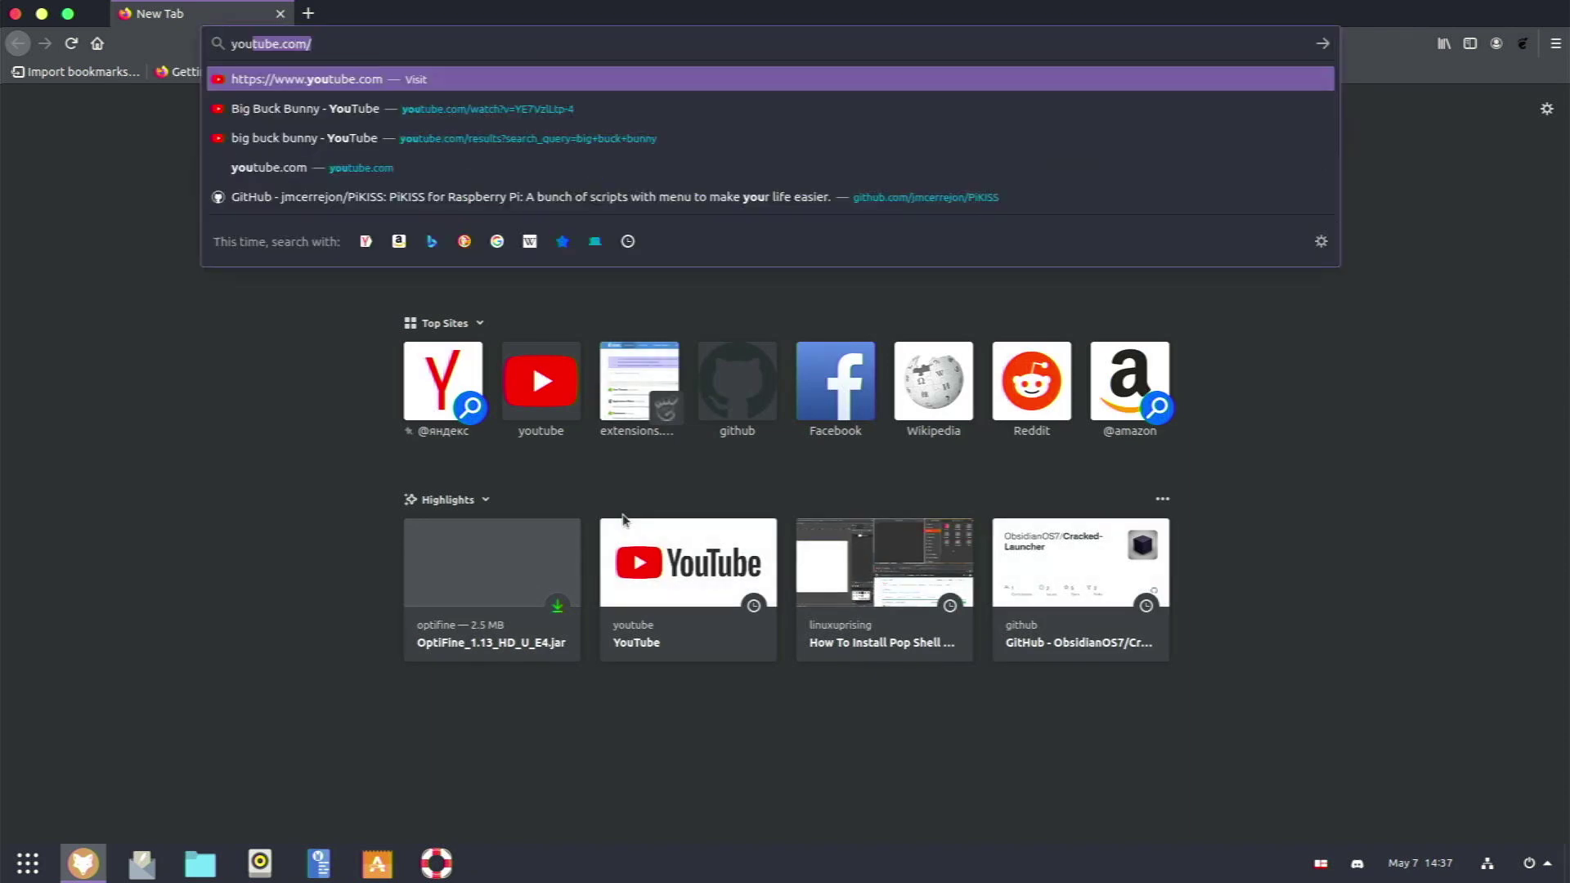
{"action": "key", "text": "Down"}
{"action": "key", "text": "Down"}
{"action": "key", "text": "Down"}
{"action": "key", "text": "Down"}
{"action": "key", "text": "Down"}
{"action": "key", "text": "Down"}
{"action": "key", "text": "Down"}
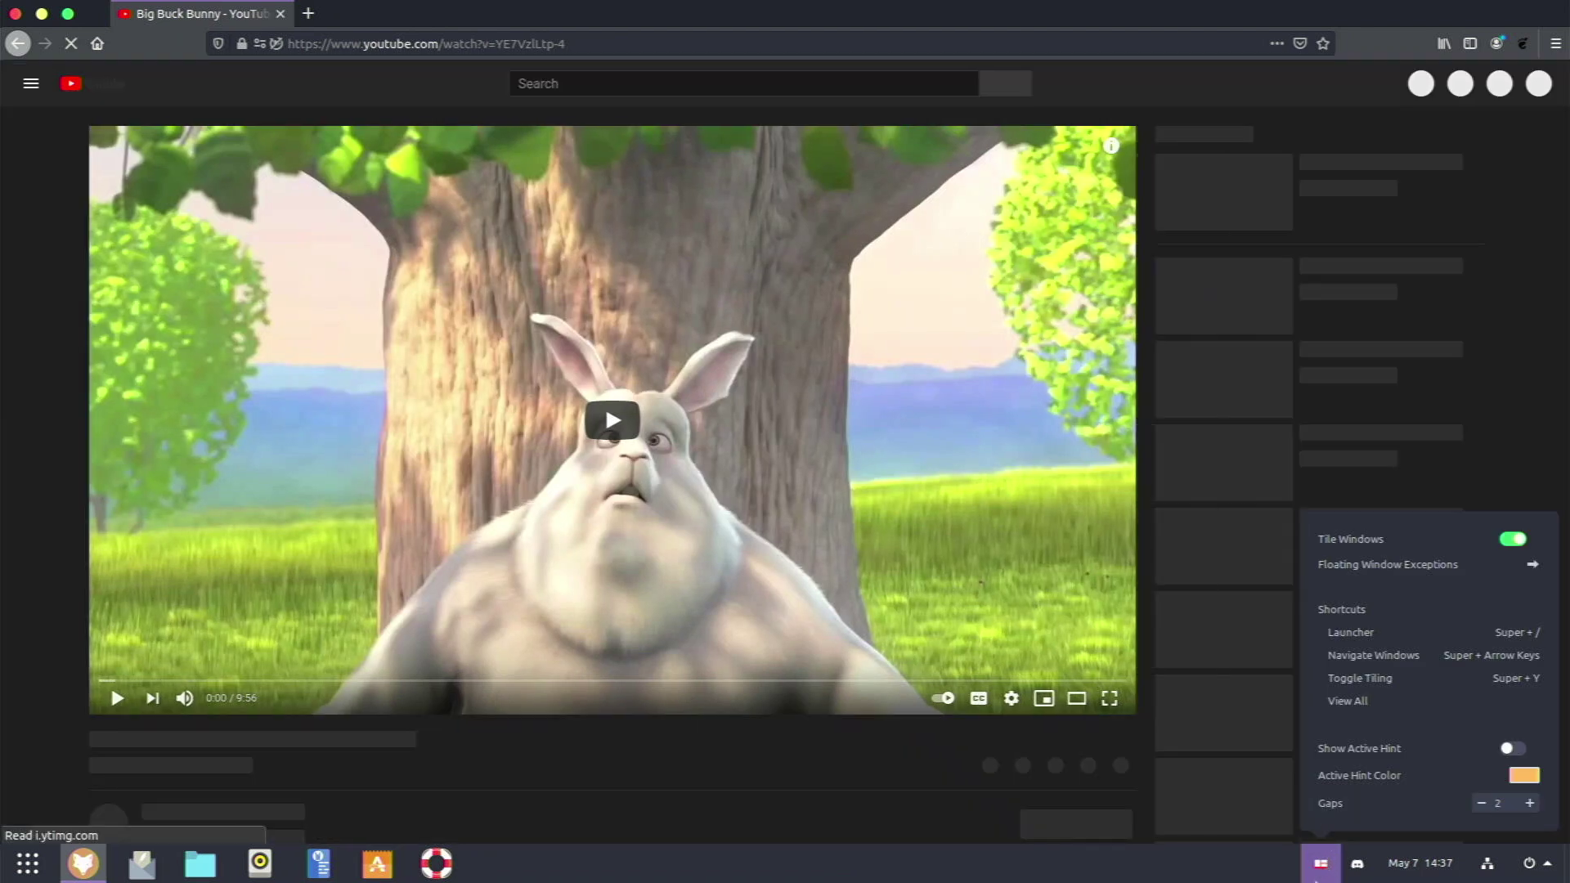
Finish with the Tile Windows option turned on and play the Big Buck Bunny video
{"action": "left_click", "coordinate": [946, 871]}
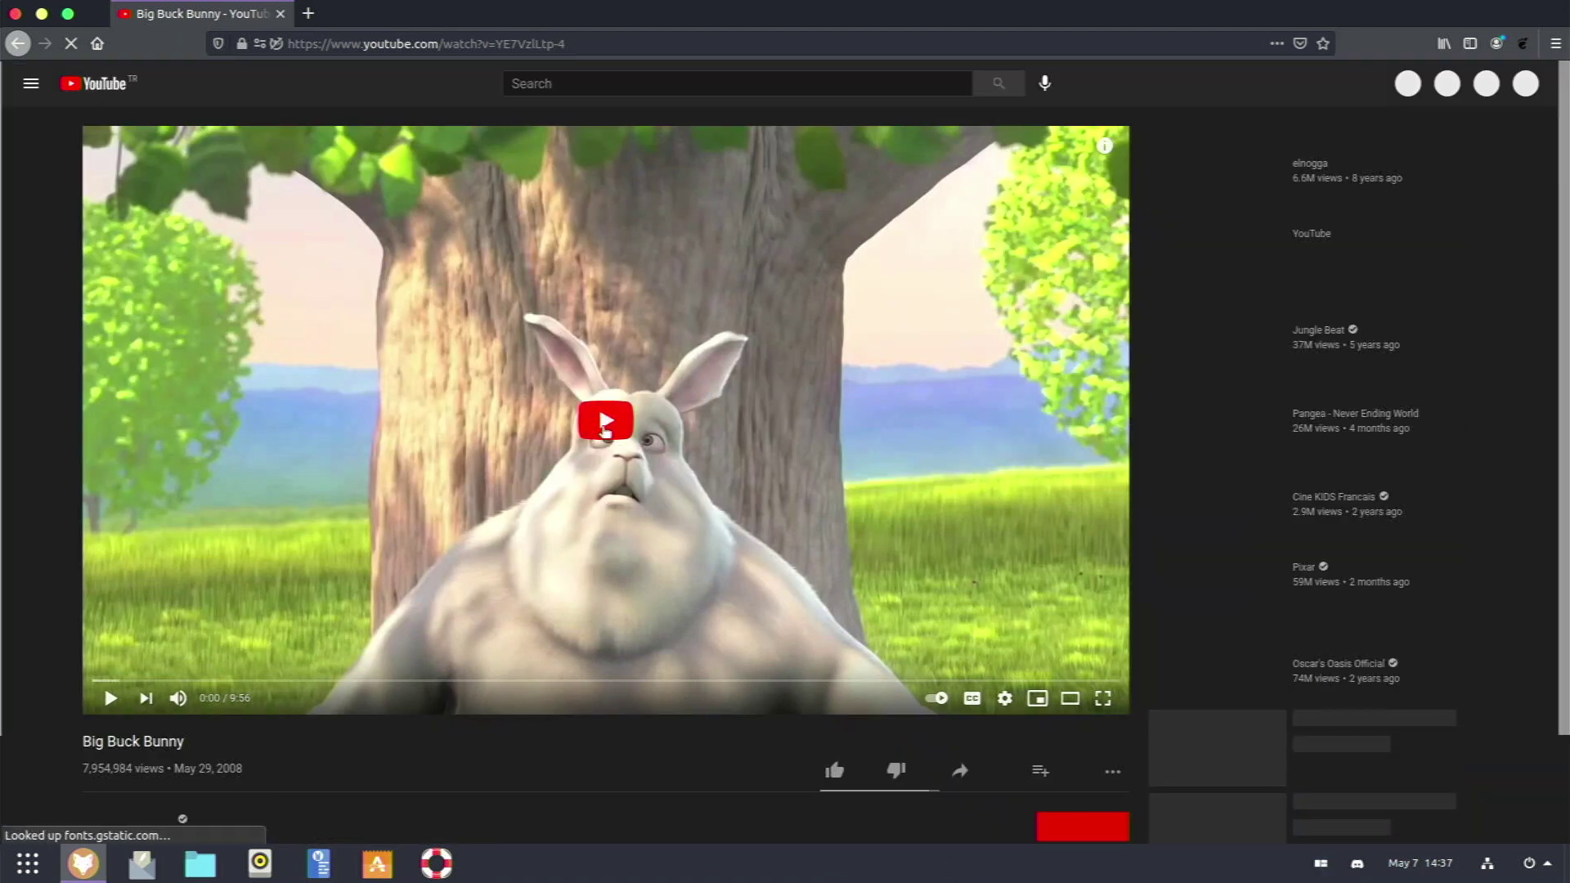
{"action": "left_click", "coordinate": [603, 424]}
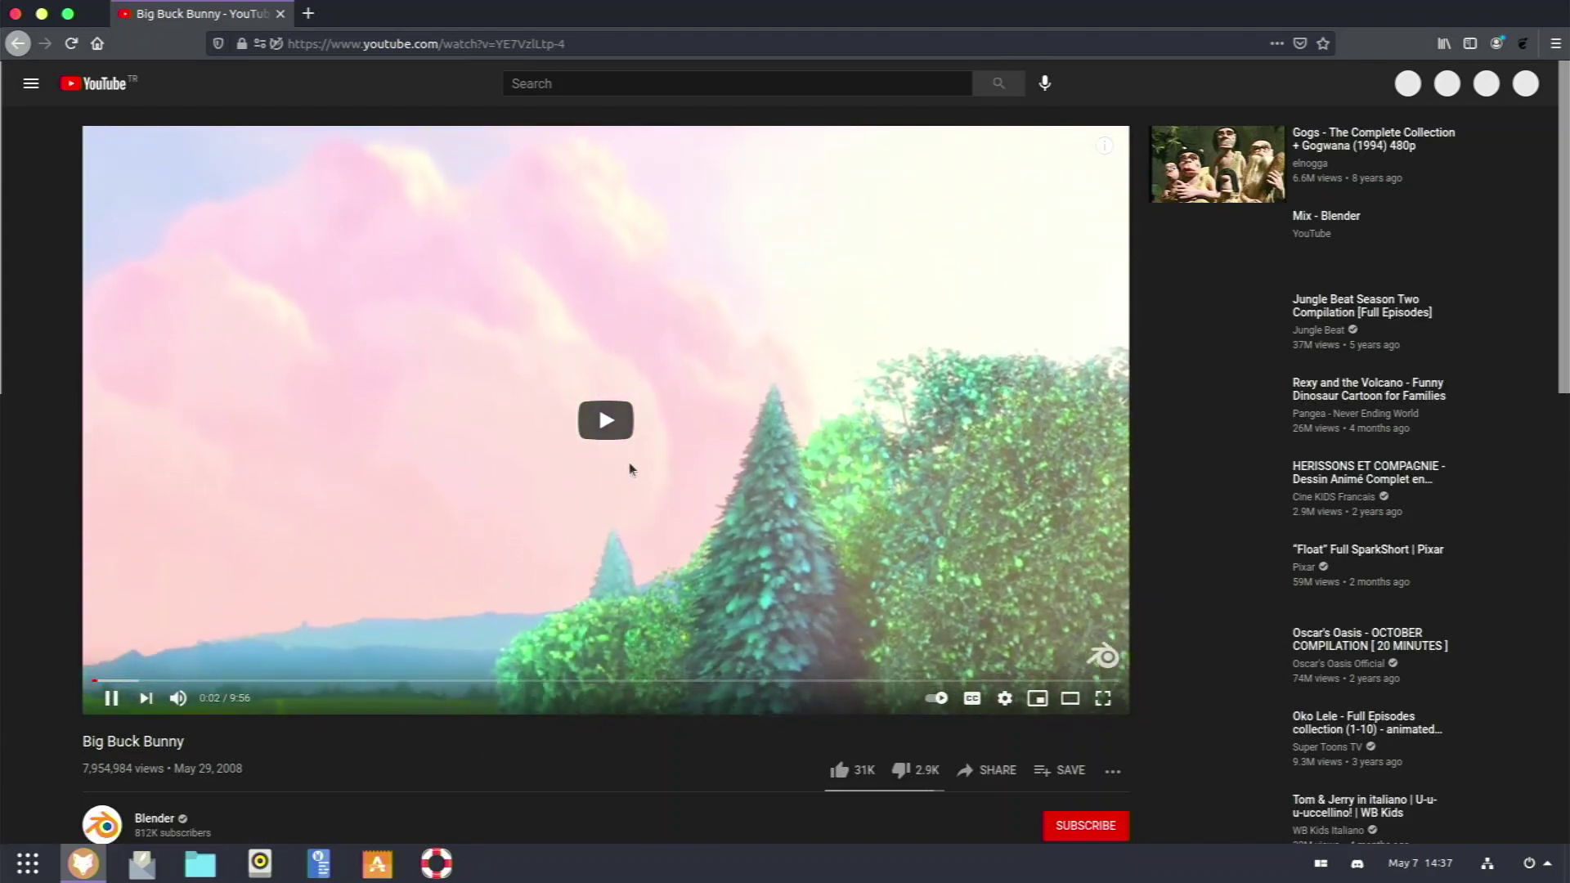
{"action": "left_click", "coordinate": [607, 423]}
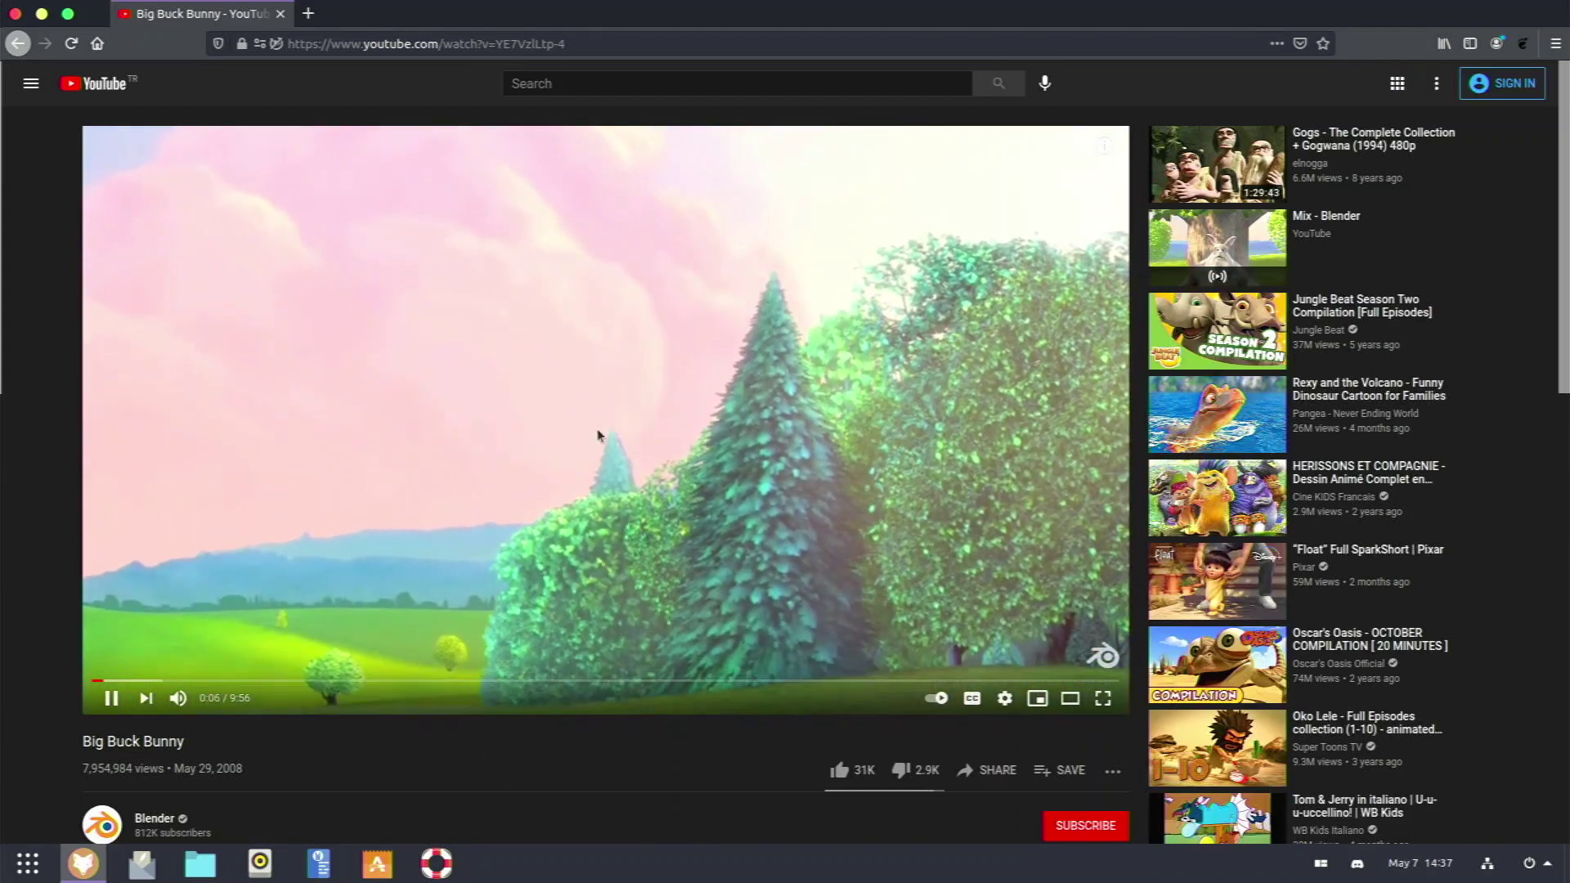
{"action": "left_click", "coordinate": [512, 413]}
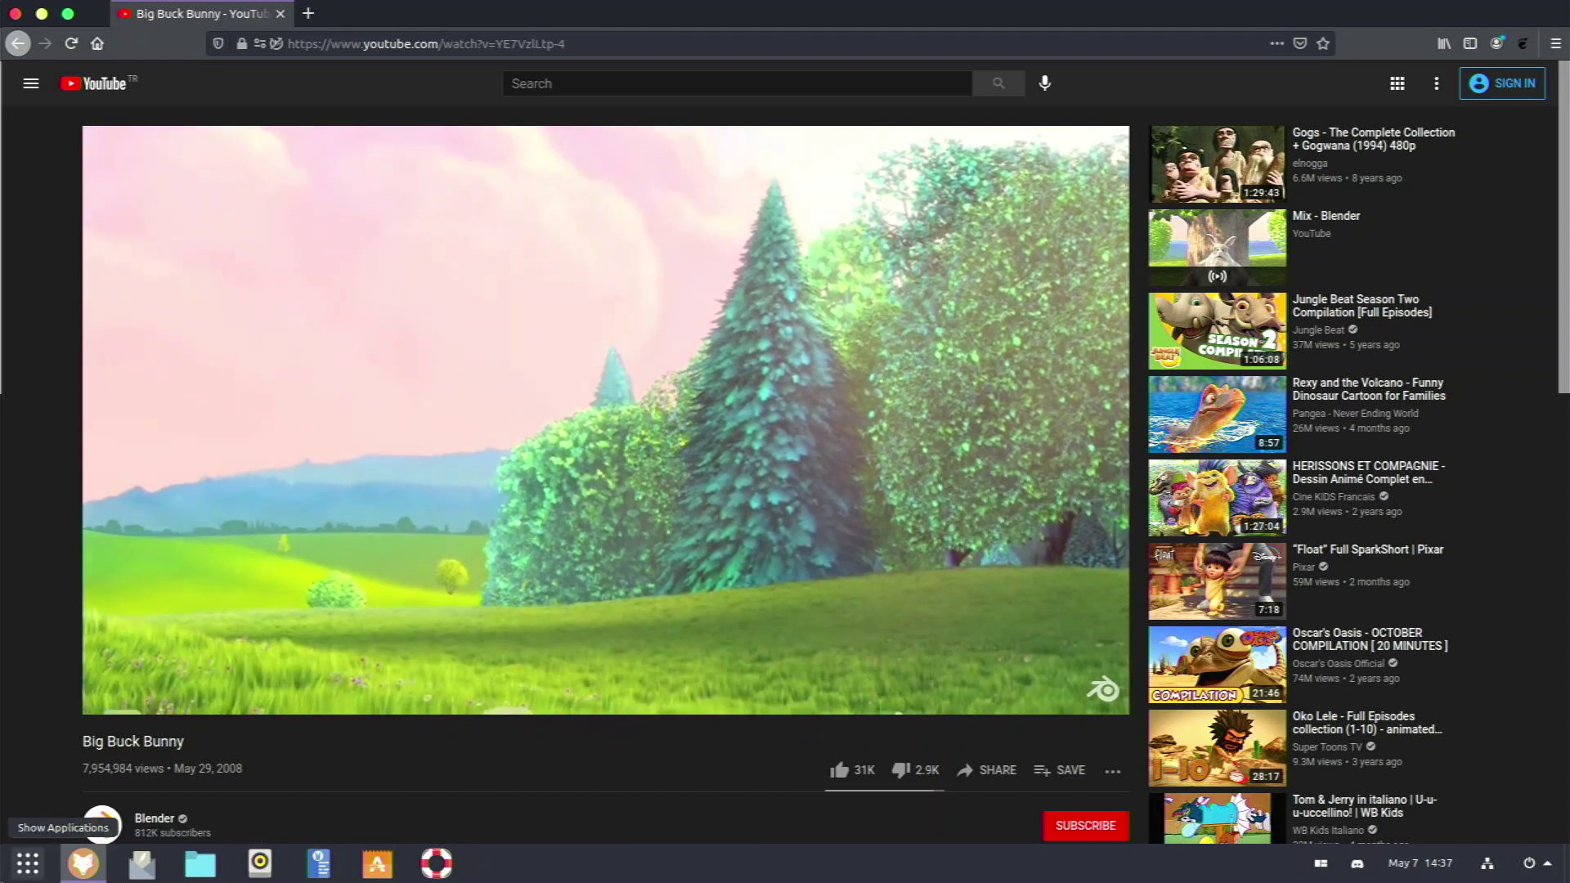
Search the application overview for "ter" and launch Terminal
{"action": "left_click", "coordinate": [28, 862]}
{"action": "type", "text": "ter"}
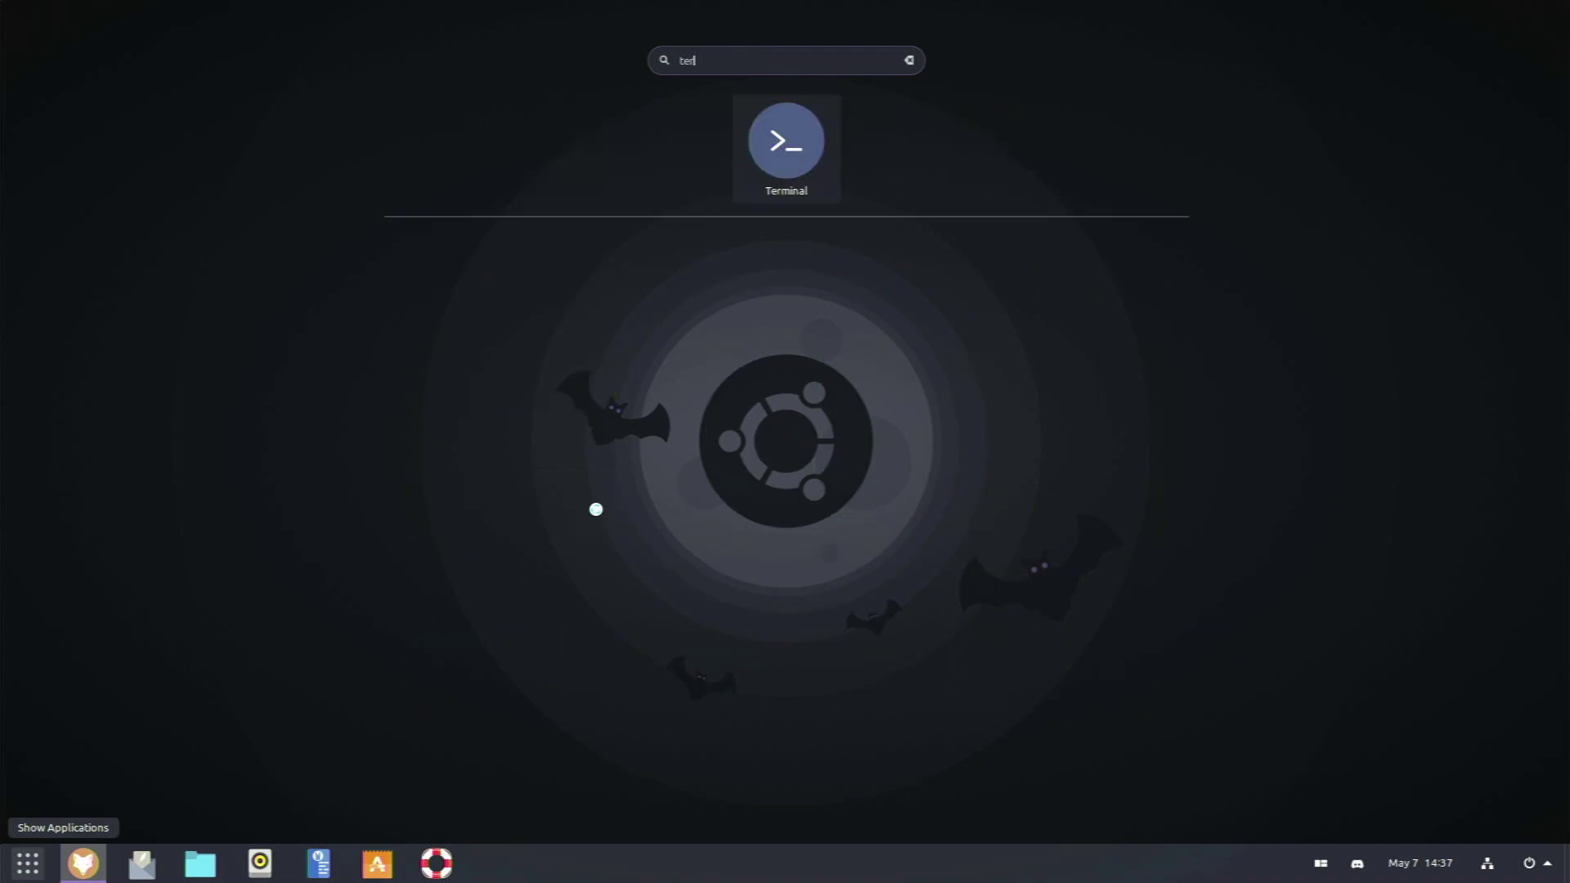
{"action": "key", "text": "Return"}
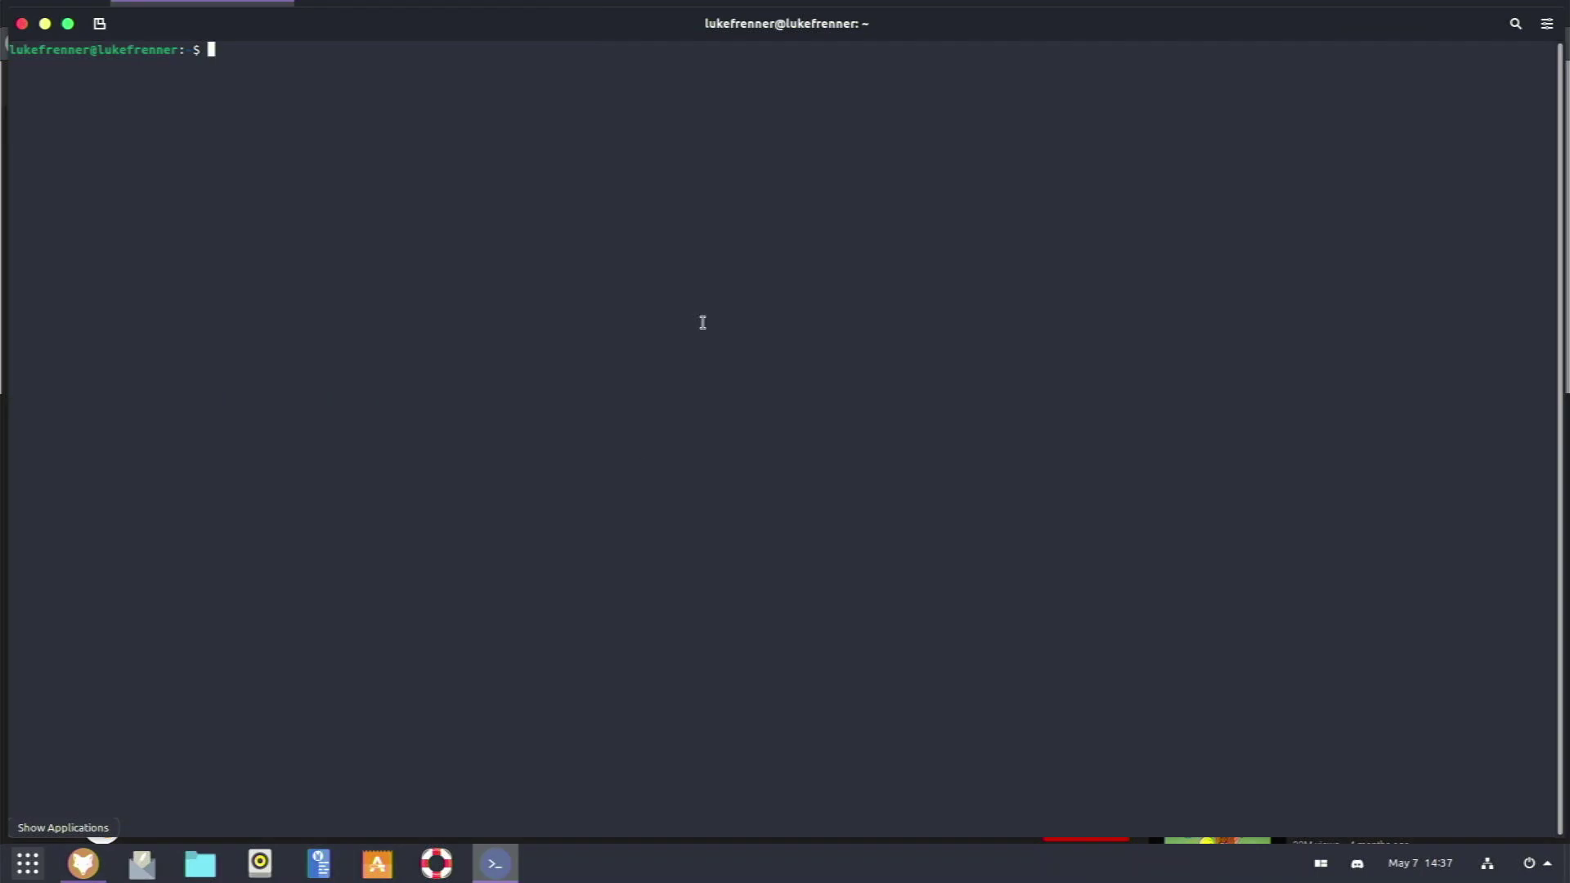
Arrange the Firefox and Terminal windows side by side, with the video on the left half and the terminal on the right
{"action": "left_click_drag", "start_coordinate": [553, 17], "coordinate": [1397, 30]}
{"action": "left_click_drag", "start_coordinate": [1023, 44], "coordinate": [1568, 30]}
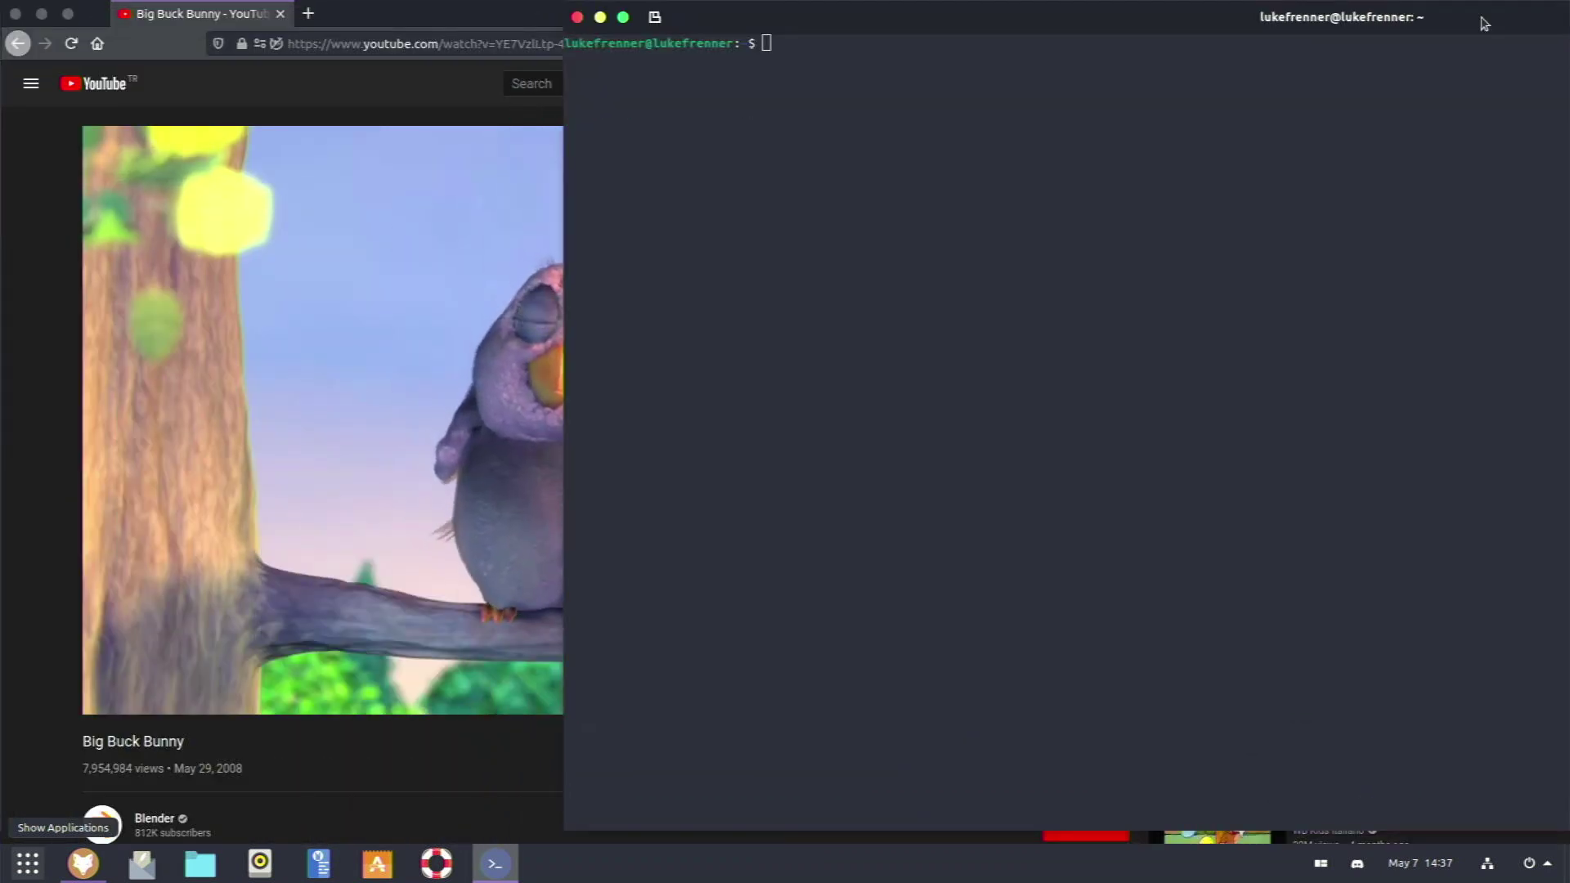
{"action": "double_click", "coordinate": [520, 17]}
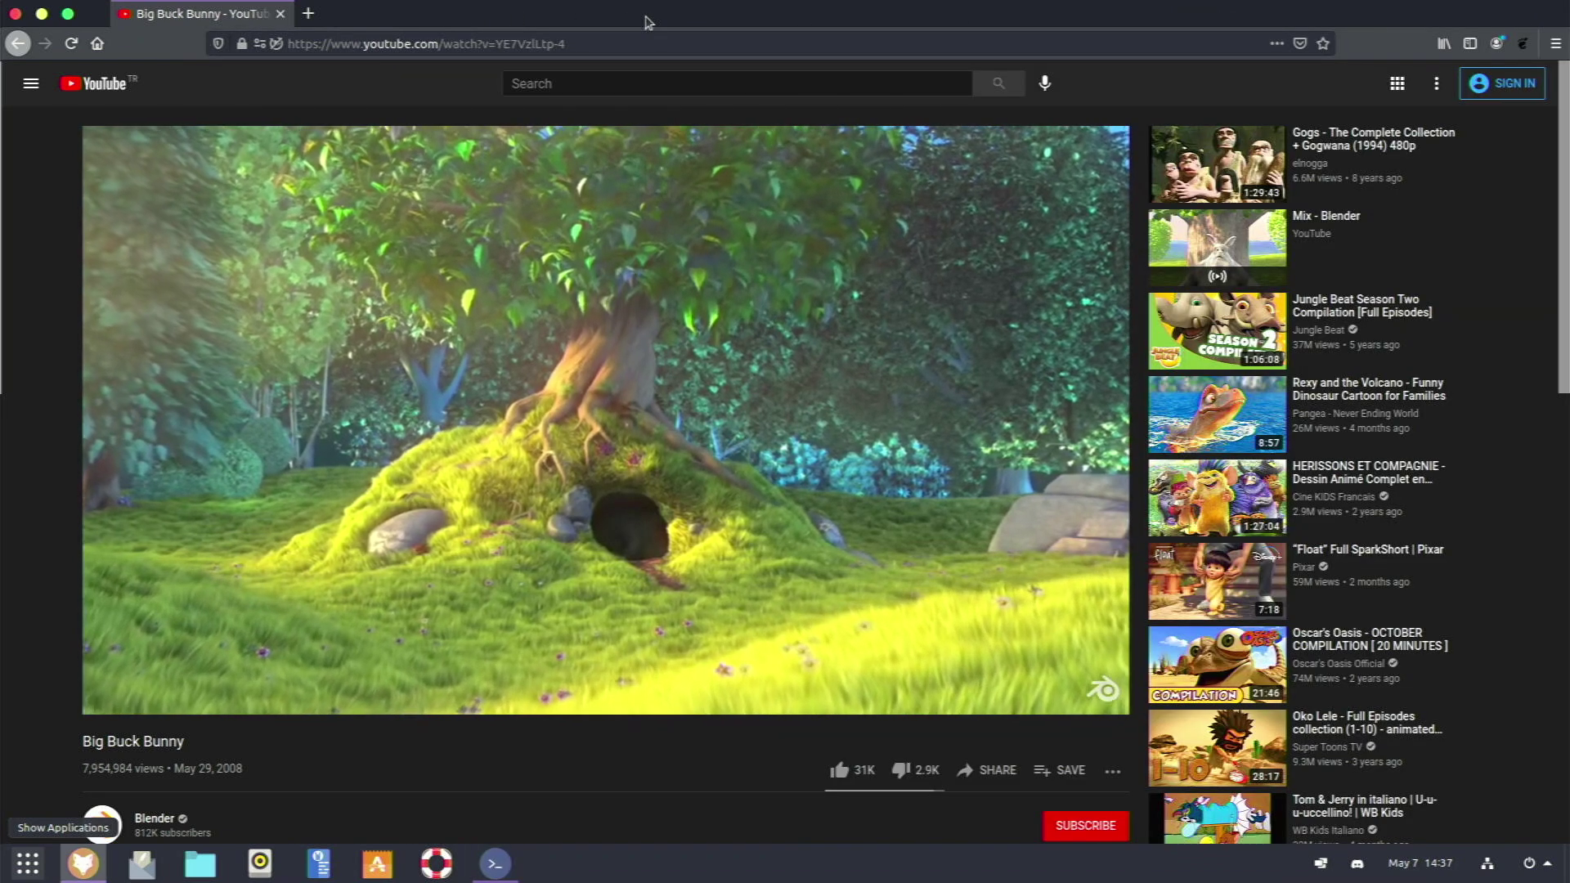
{"action": "double_click", "coordinate": [646, 22]}
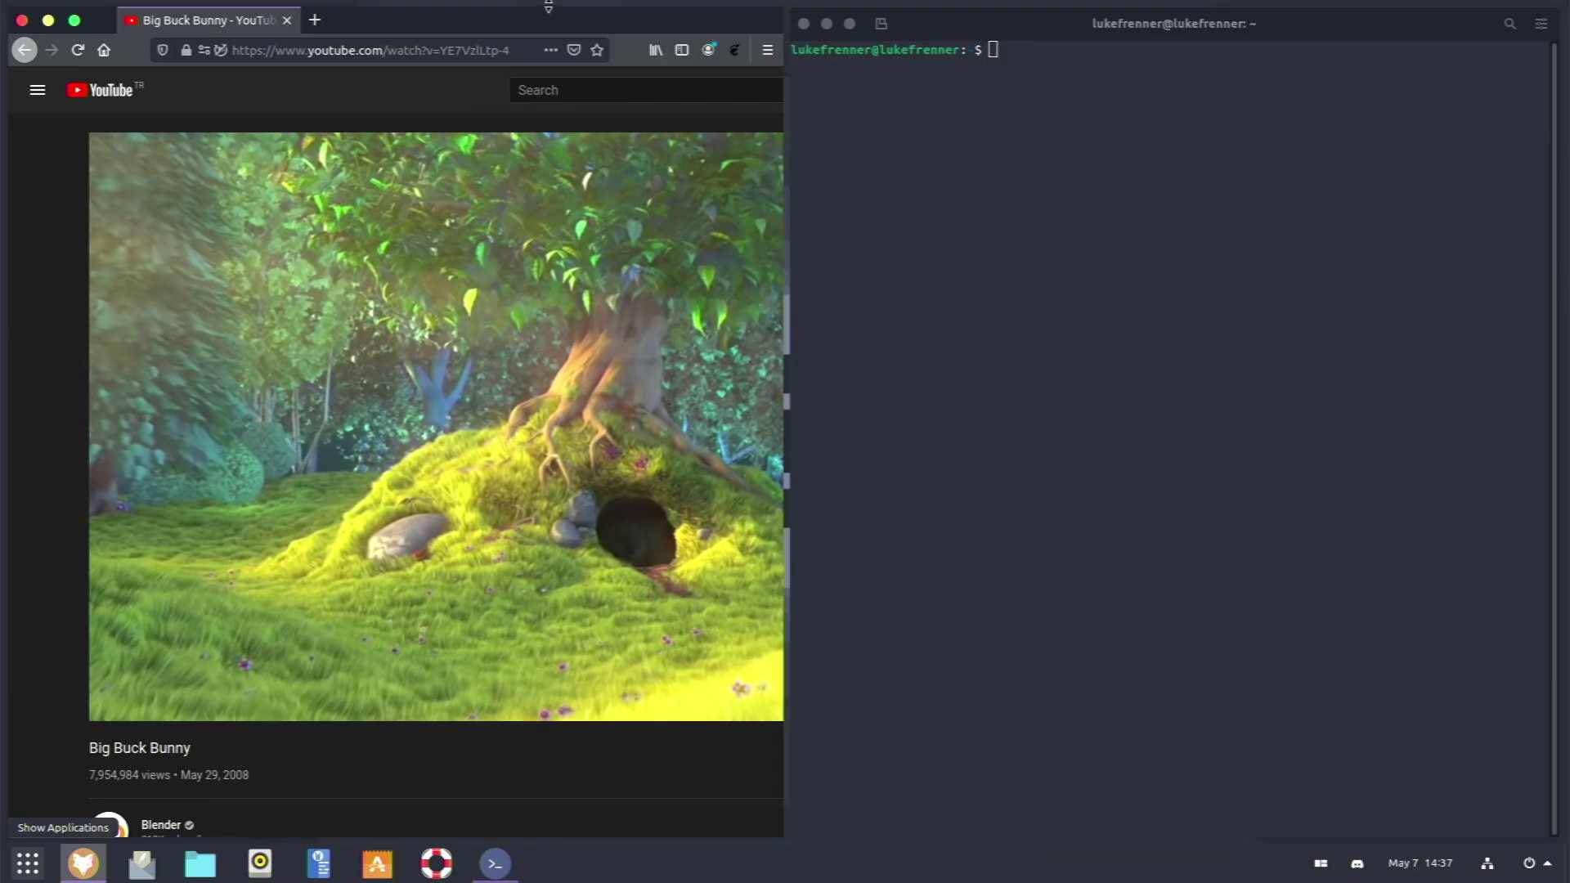
{"action": "left_click", "coordinate": [1199, 314]}
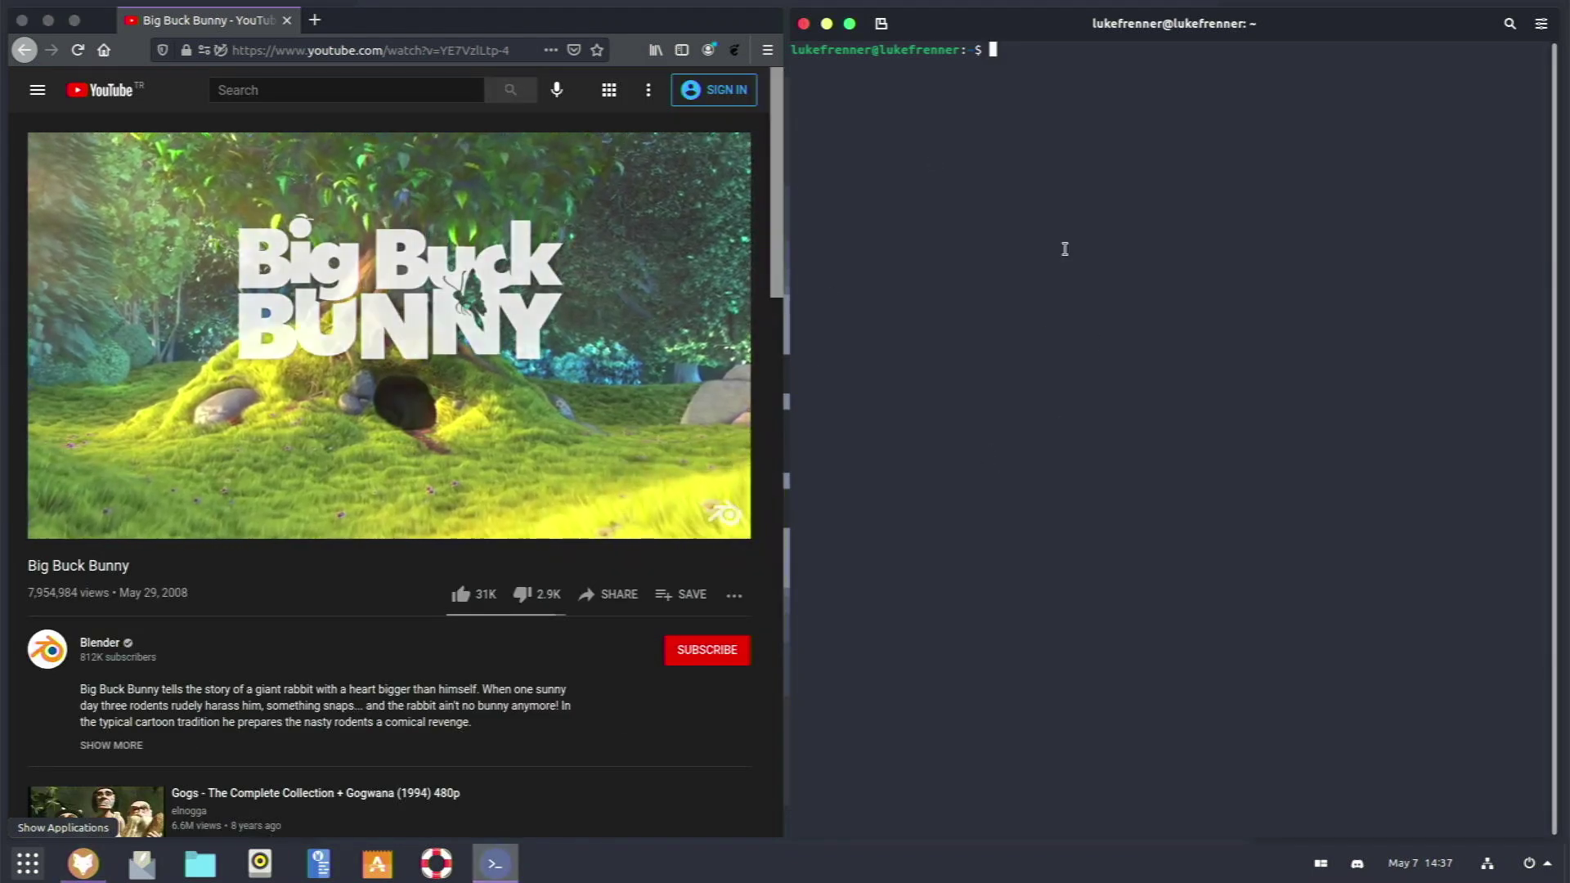
Browse both pages of the application overview and launch Quake alongside the tiled windows
{"action": "left_click", "coordinate": [27, 863]}
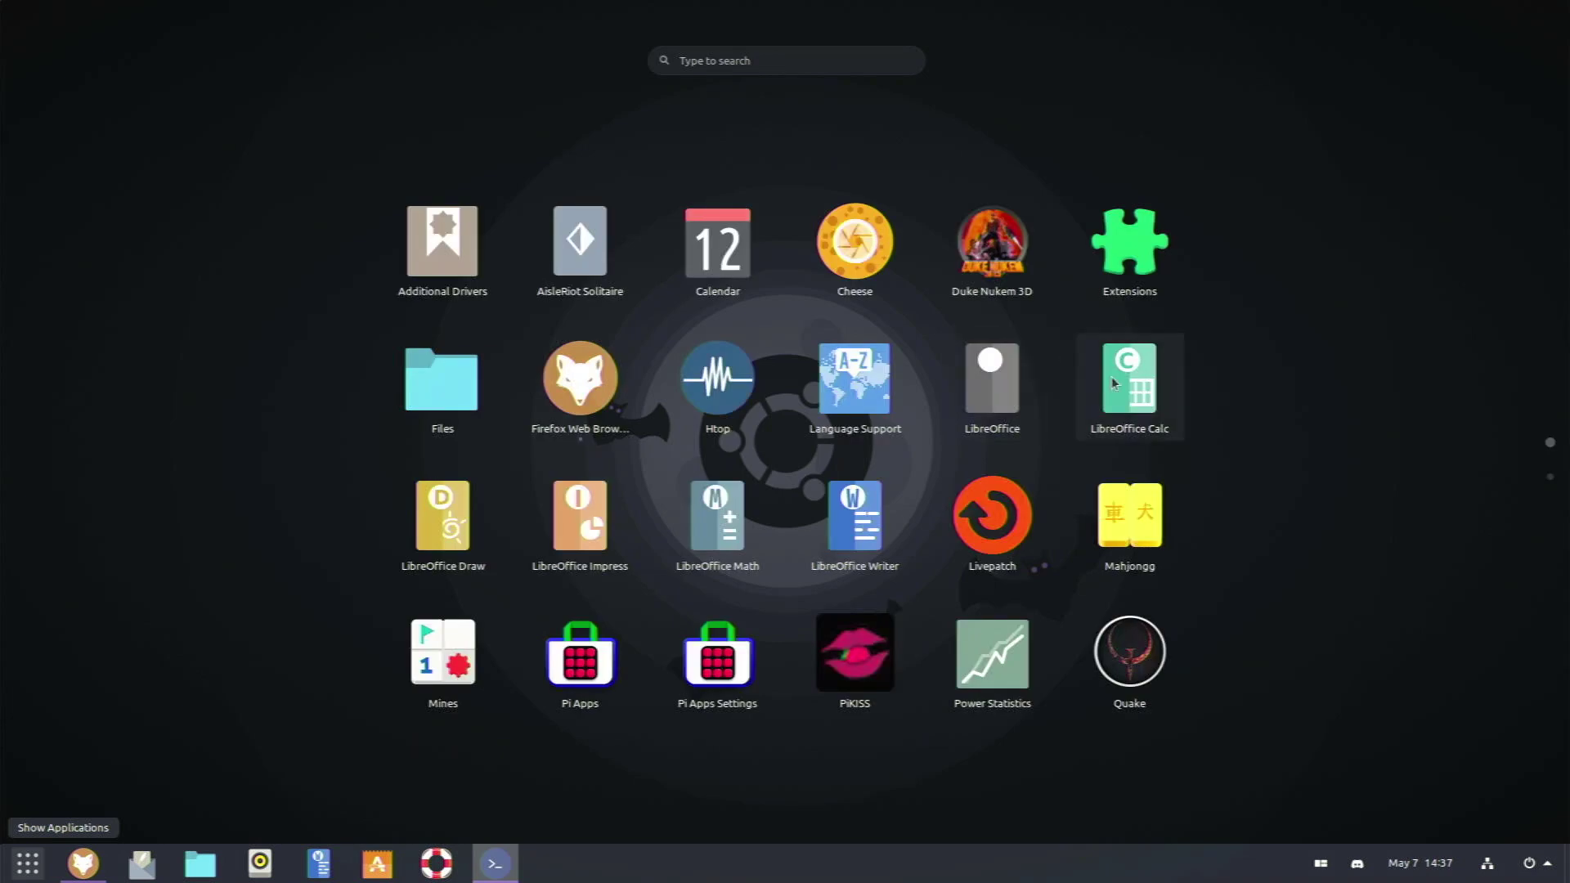
{"action": "scroll", "coordinate": [987, 367], "scroll_direction": "down", "scroll_amount": 1}
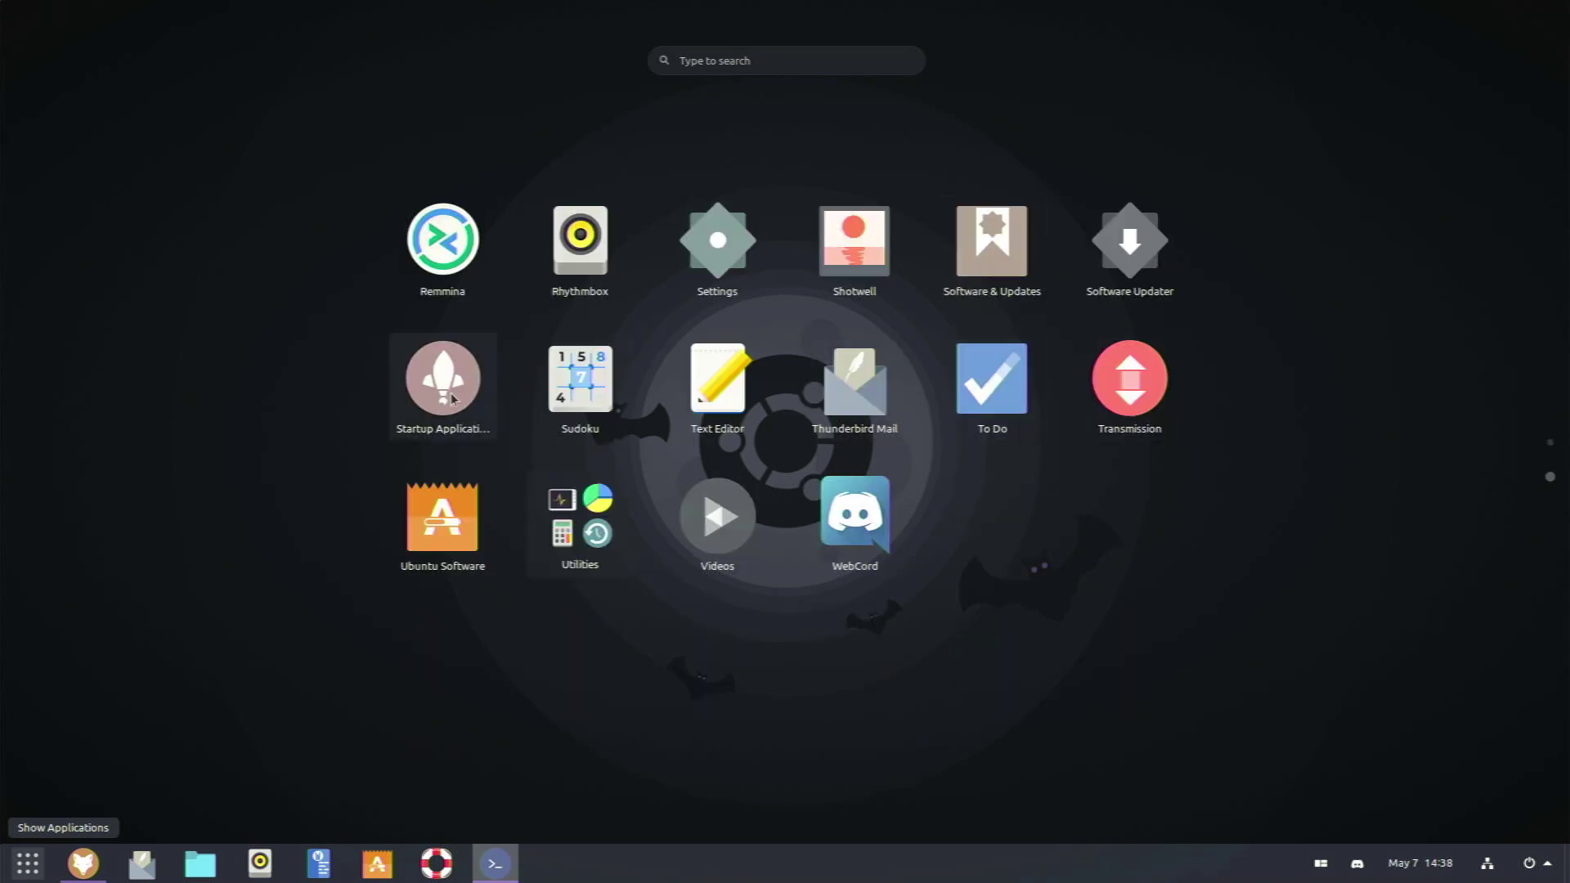
{"action": "scroll", "coordinate": [1106, 469], "scroll_direction": "up", "scroll_amount": 1}
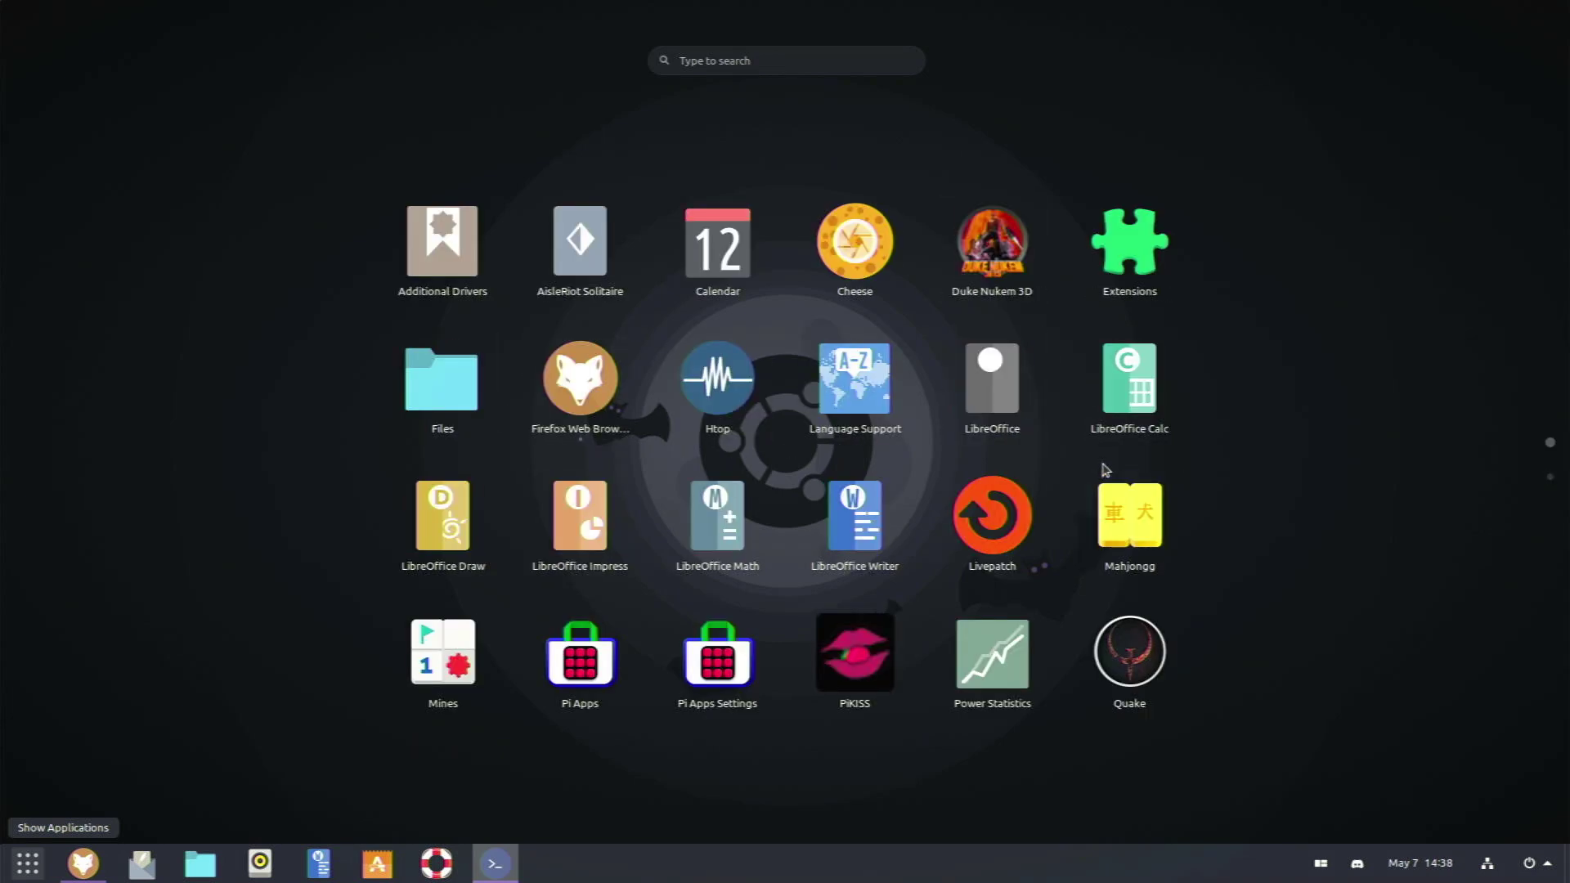
{"action": "left_click", "coordinate": [1111, 642]}
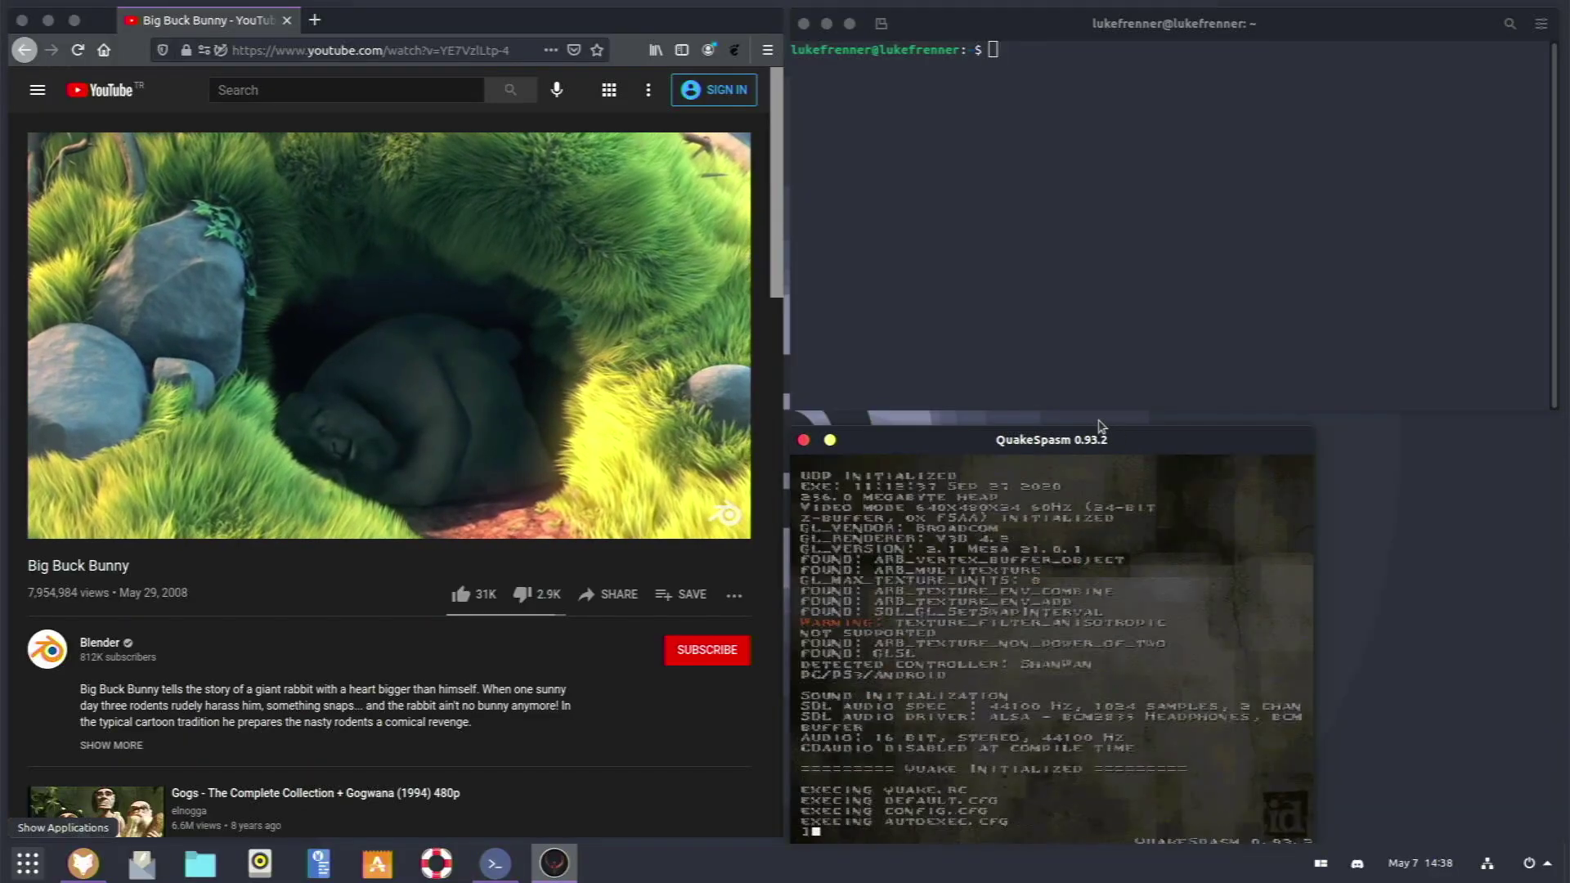
Run htop in the terminal to monitor system load while the video and Quake are running
{"action": "left_click", "coordinate": [1091, 190]}
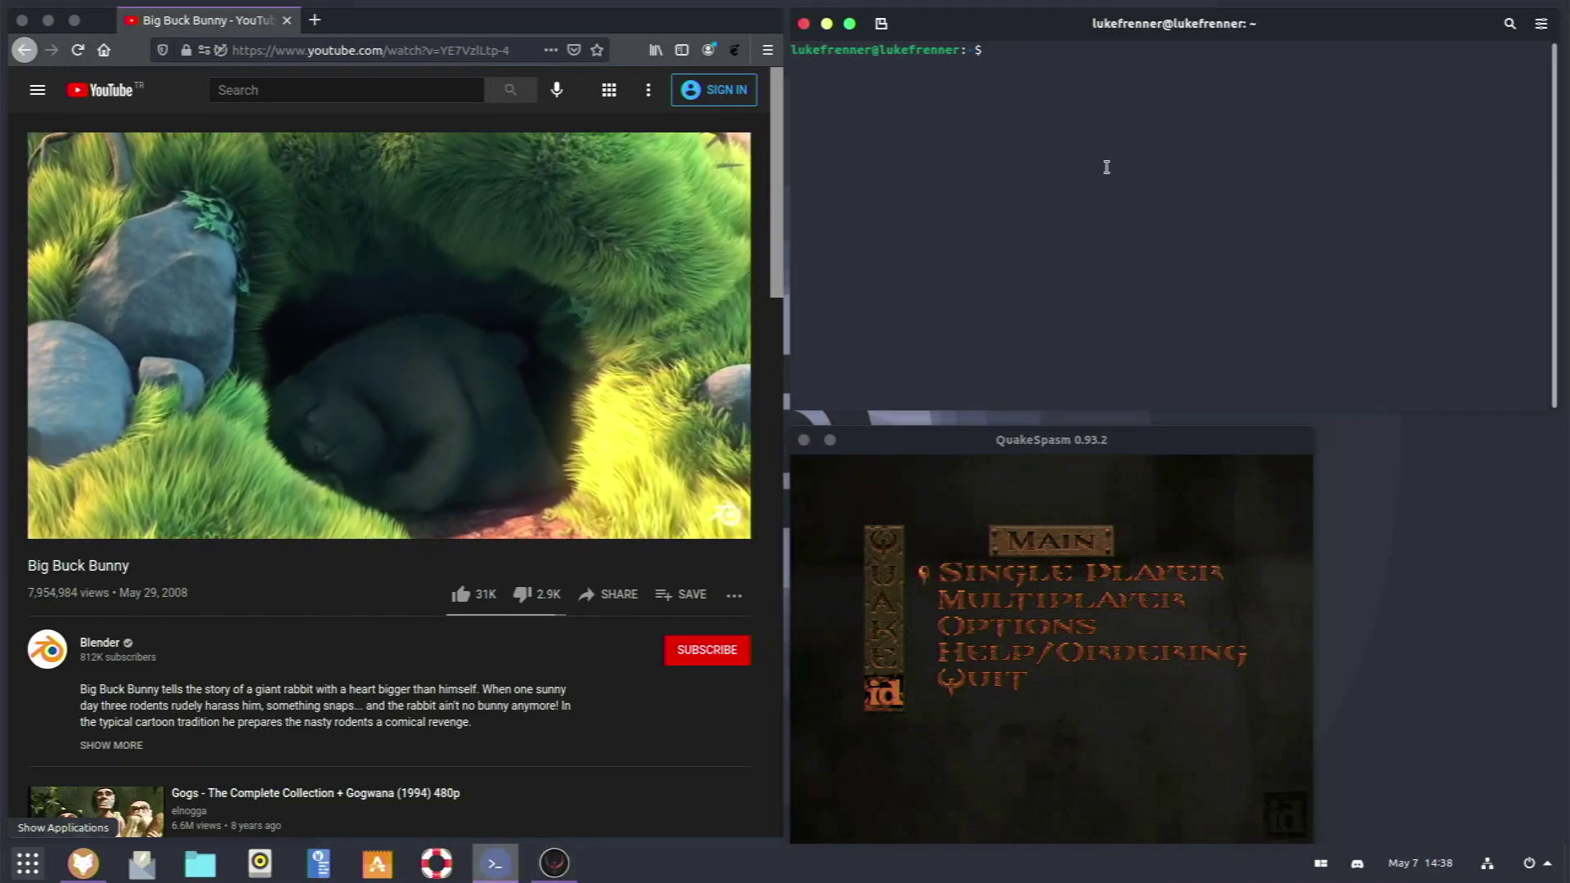
{"action": "type", "text": "htop"}
{"action": "key", "text": "Return"}
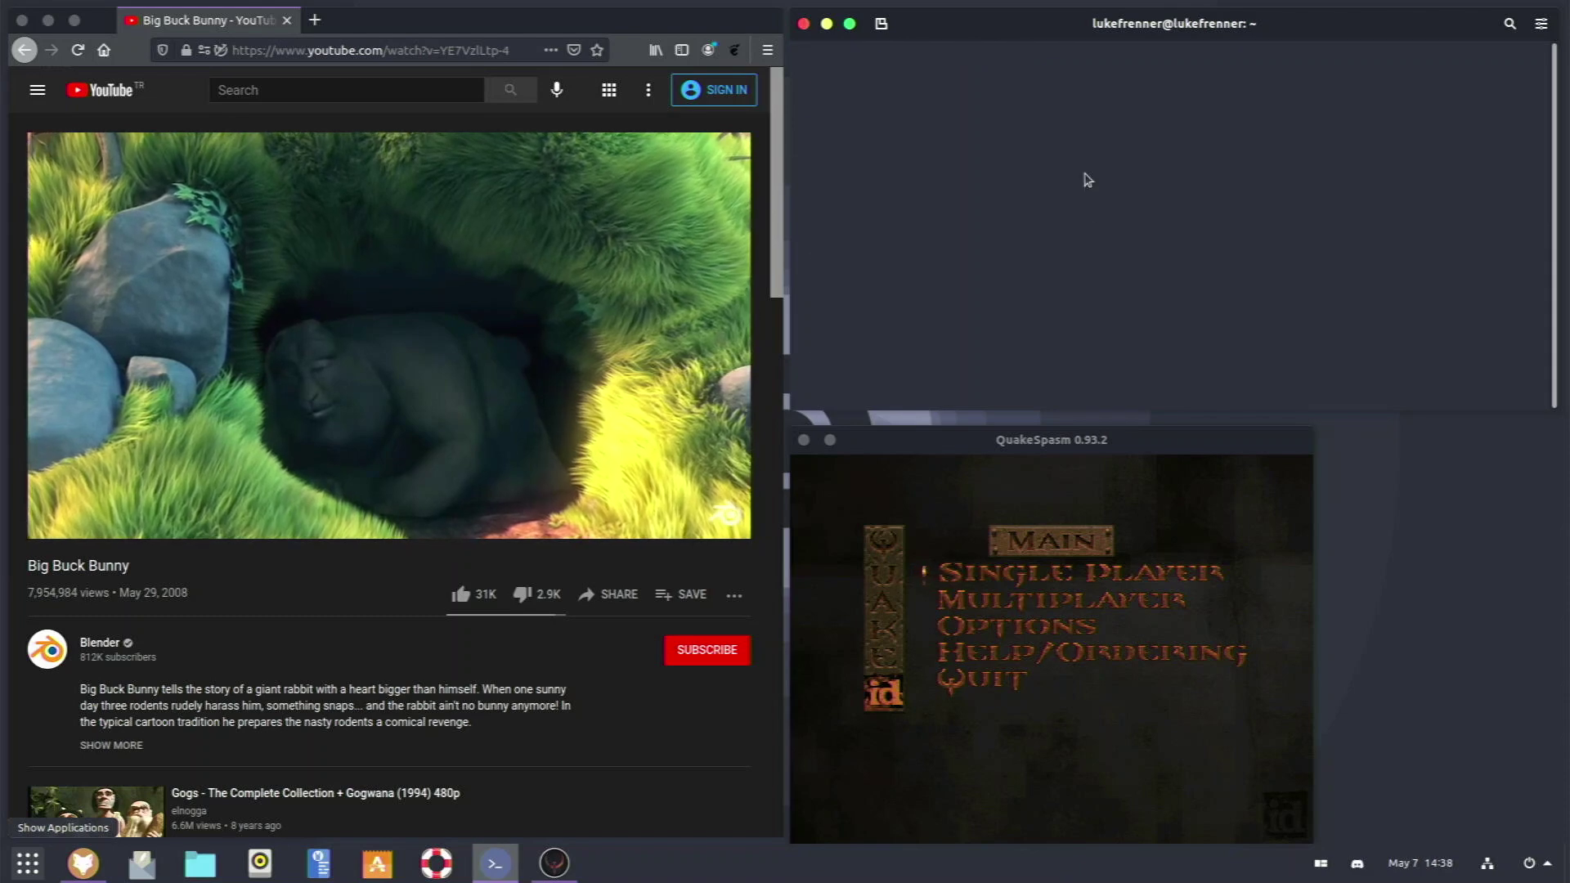
Start a new single-player game in the Quake window
{"action": "left_click", "coordinate": [1061, 554]}
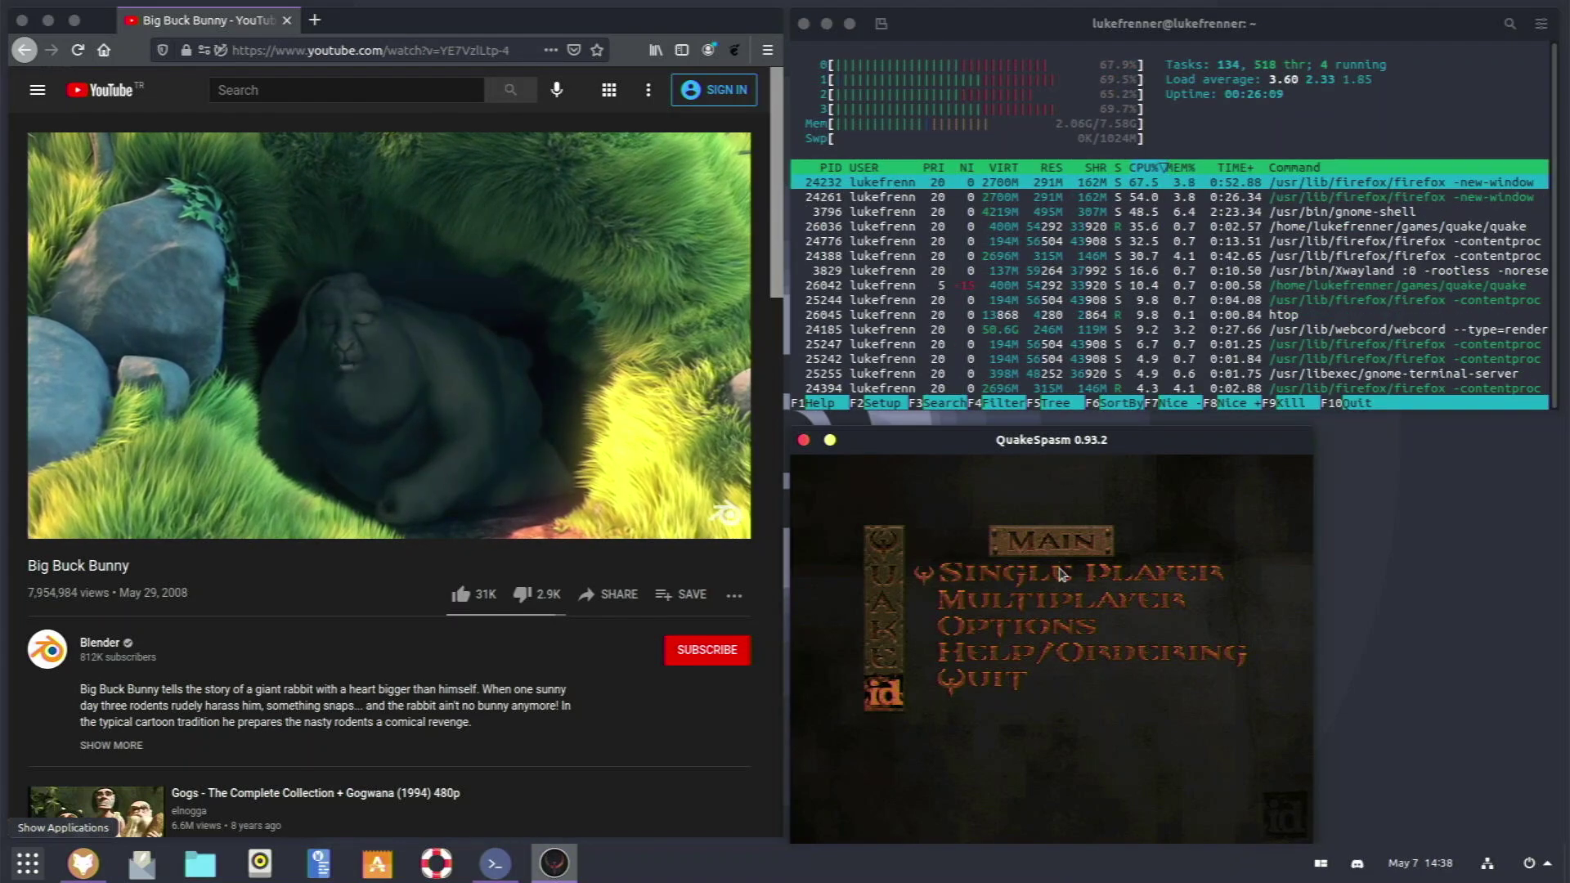
{"action": "key", "text": "Return"}
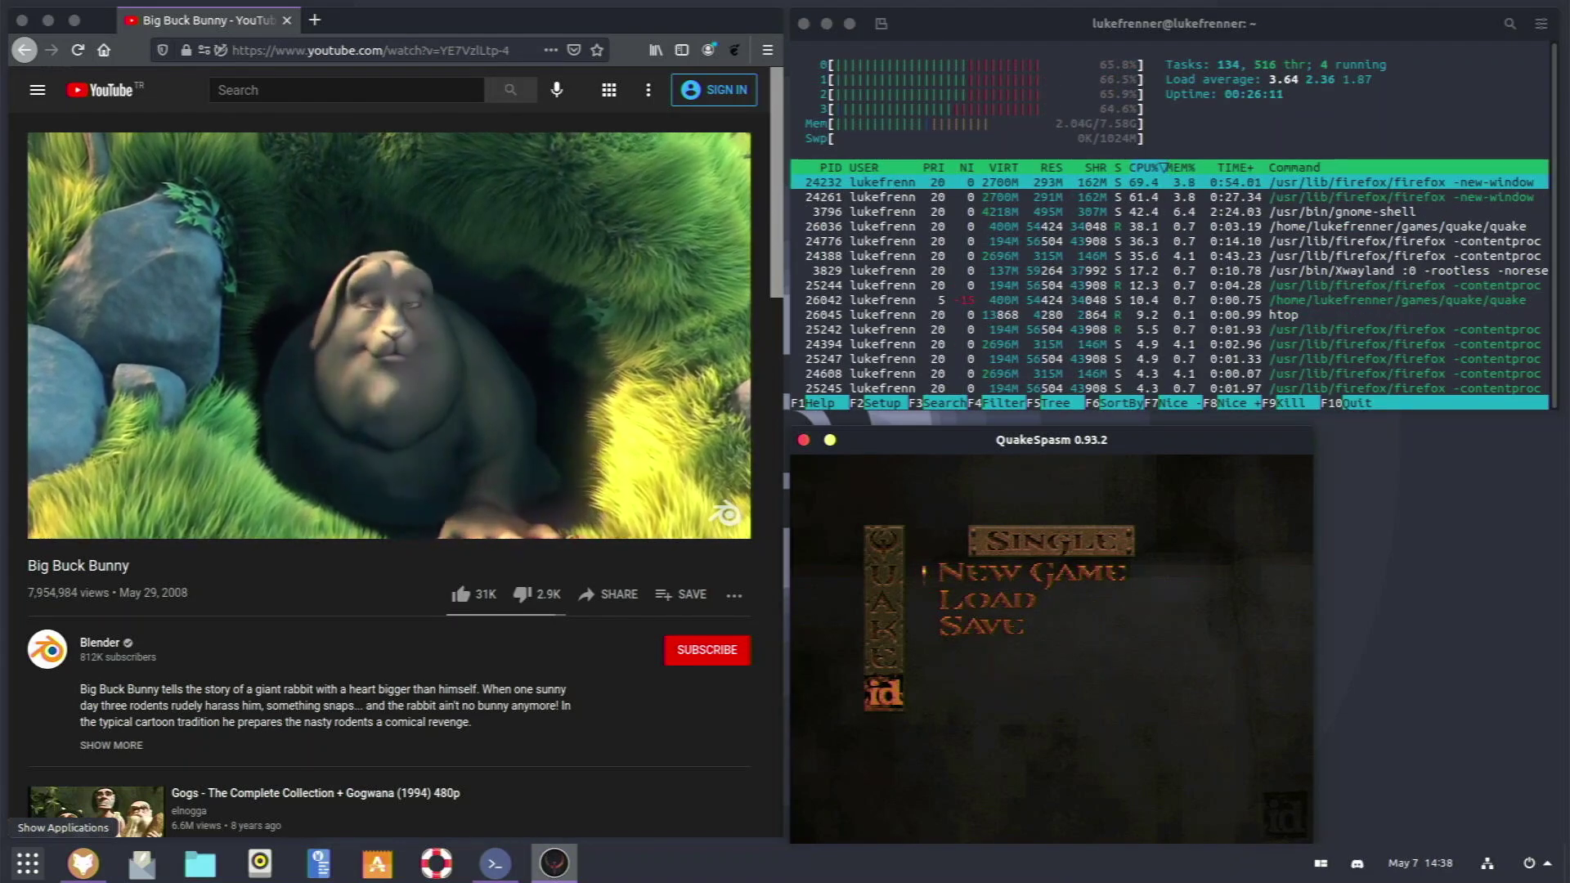
{"action": "key", "text": "Return"}
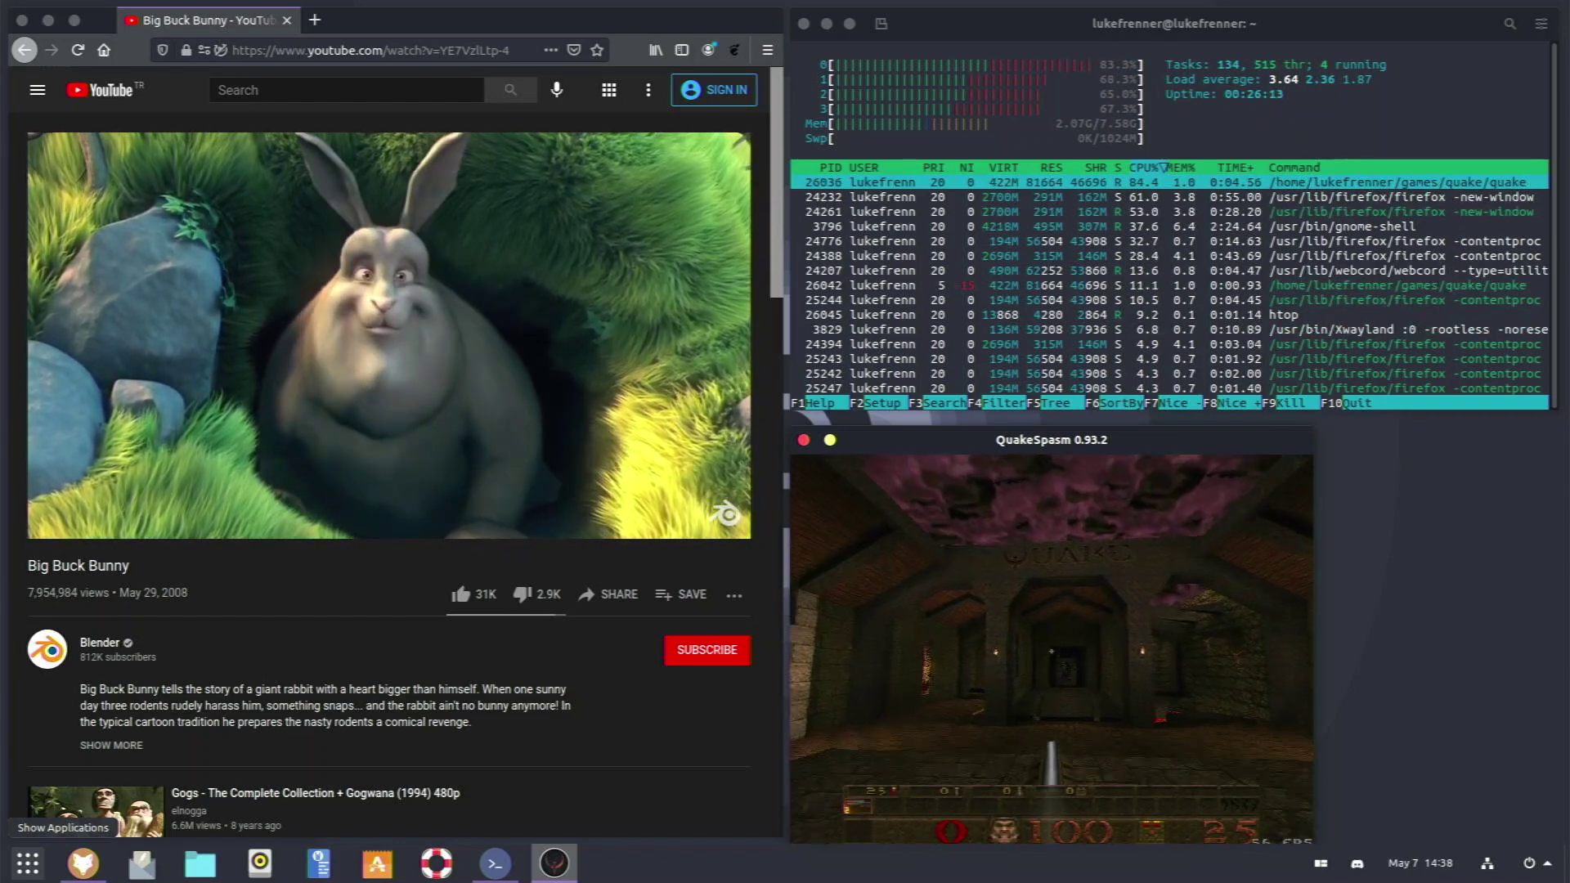
Walk and turn through the Quake starting halls while the video plays and htop shows the processor load
{"action": "key", "text": "w"}
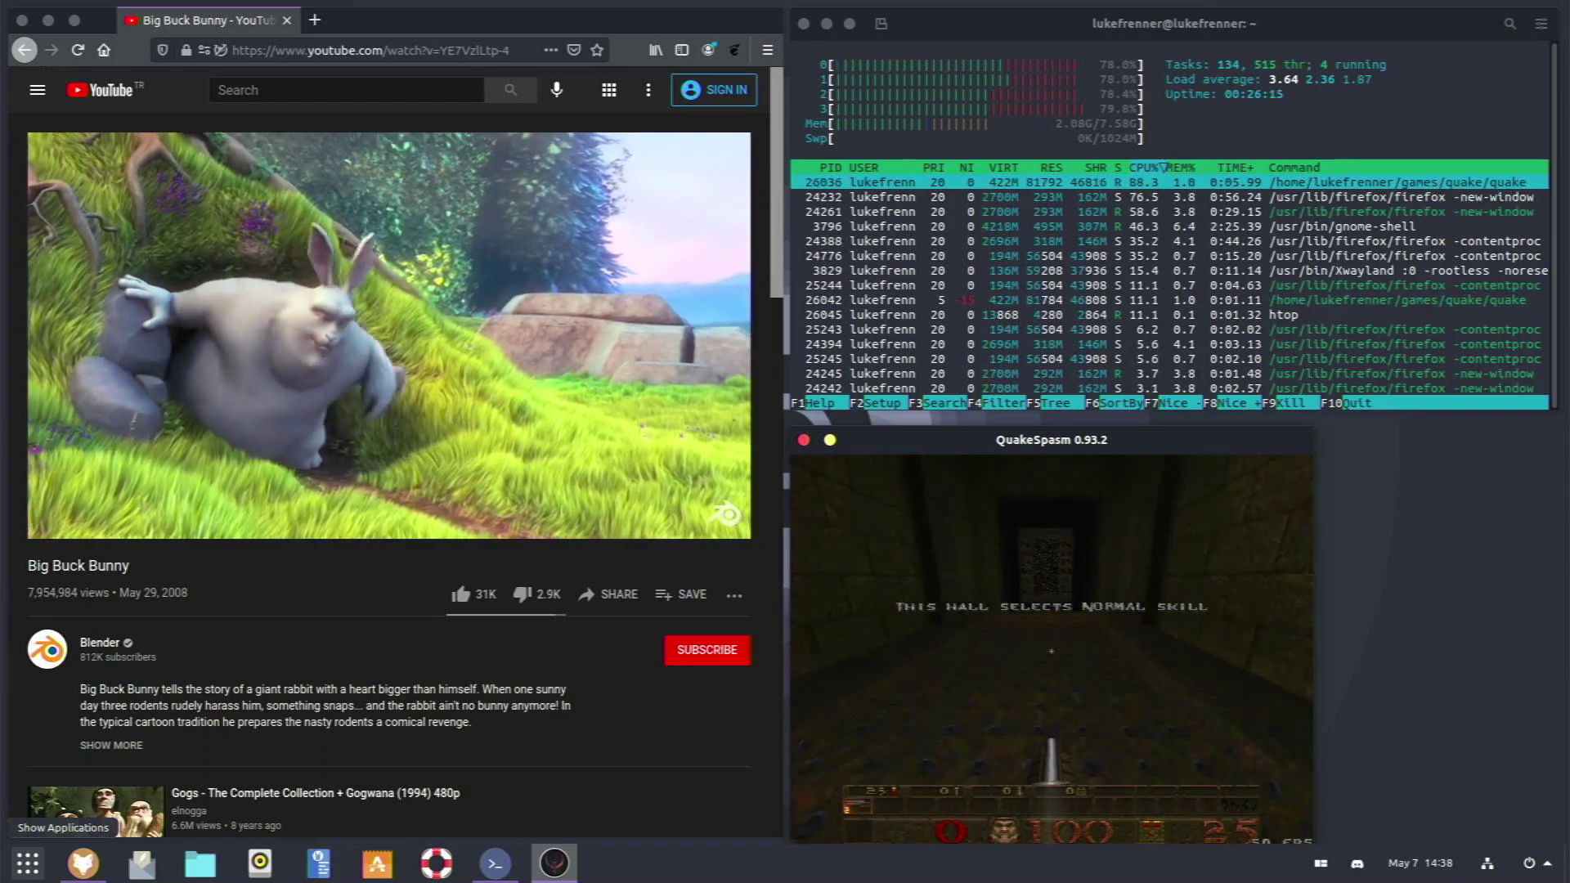
{"action": "key", "text": "w"}
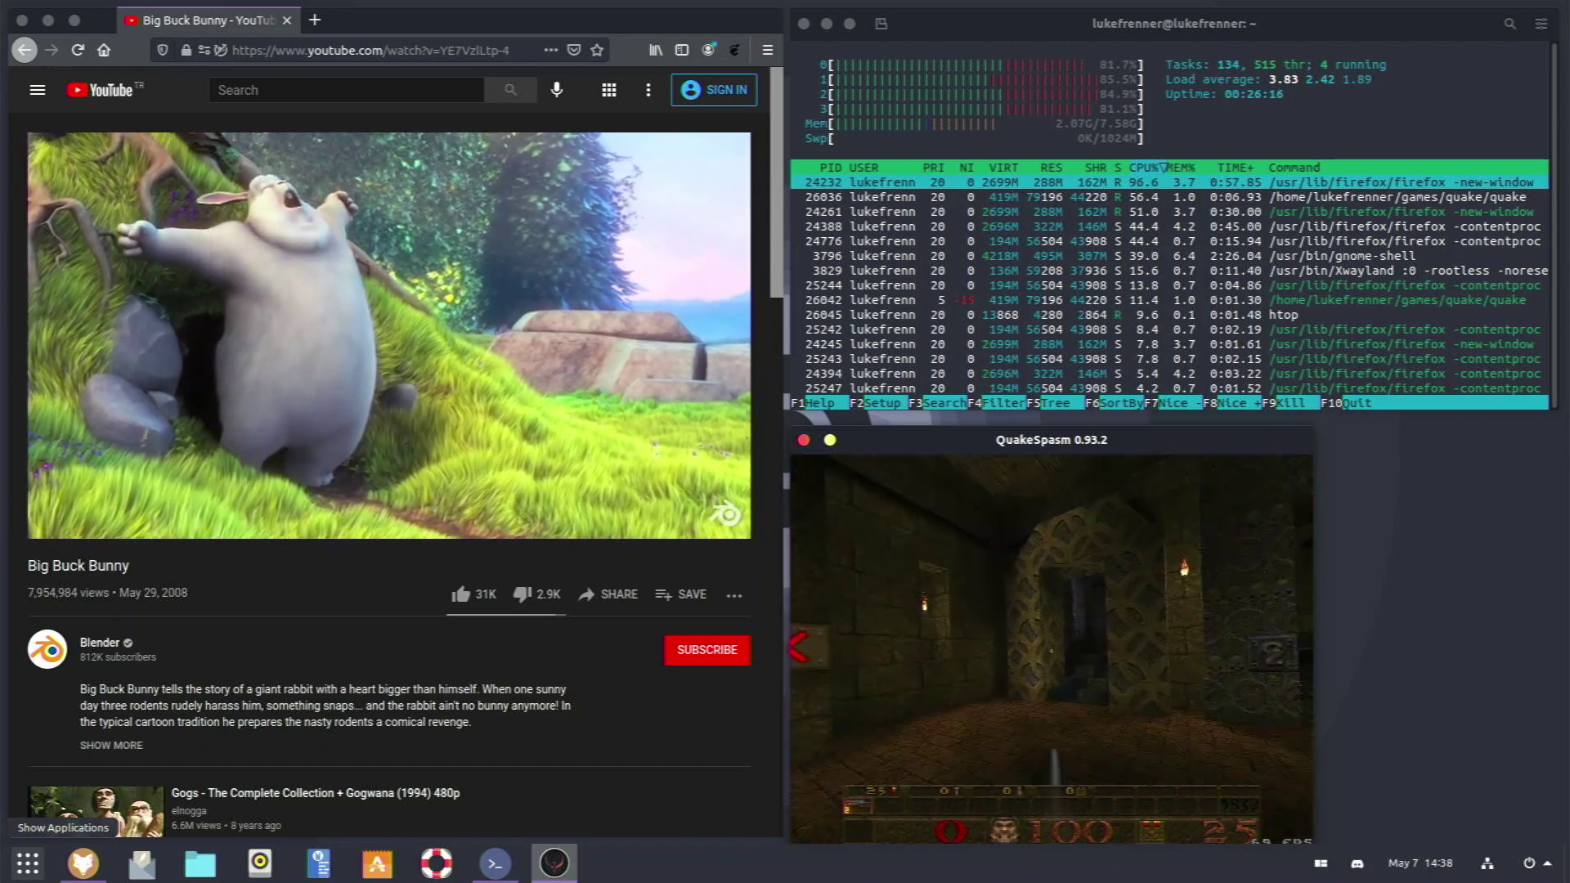
{"action": "key", "text": "w"}
{"action": "key", "text": "w"}
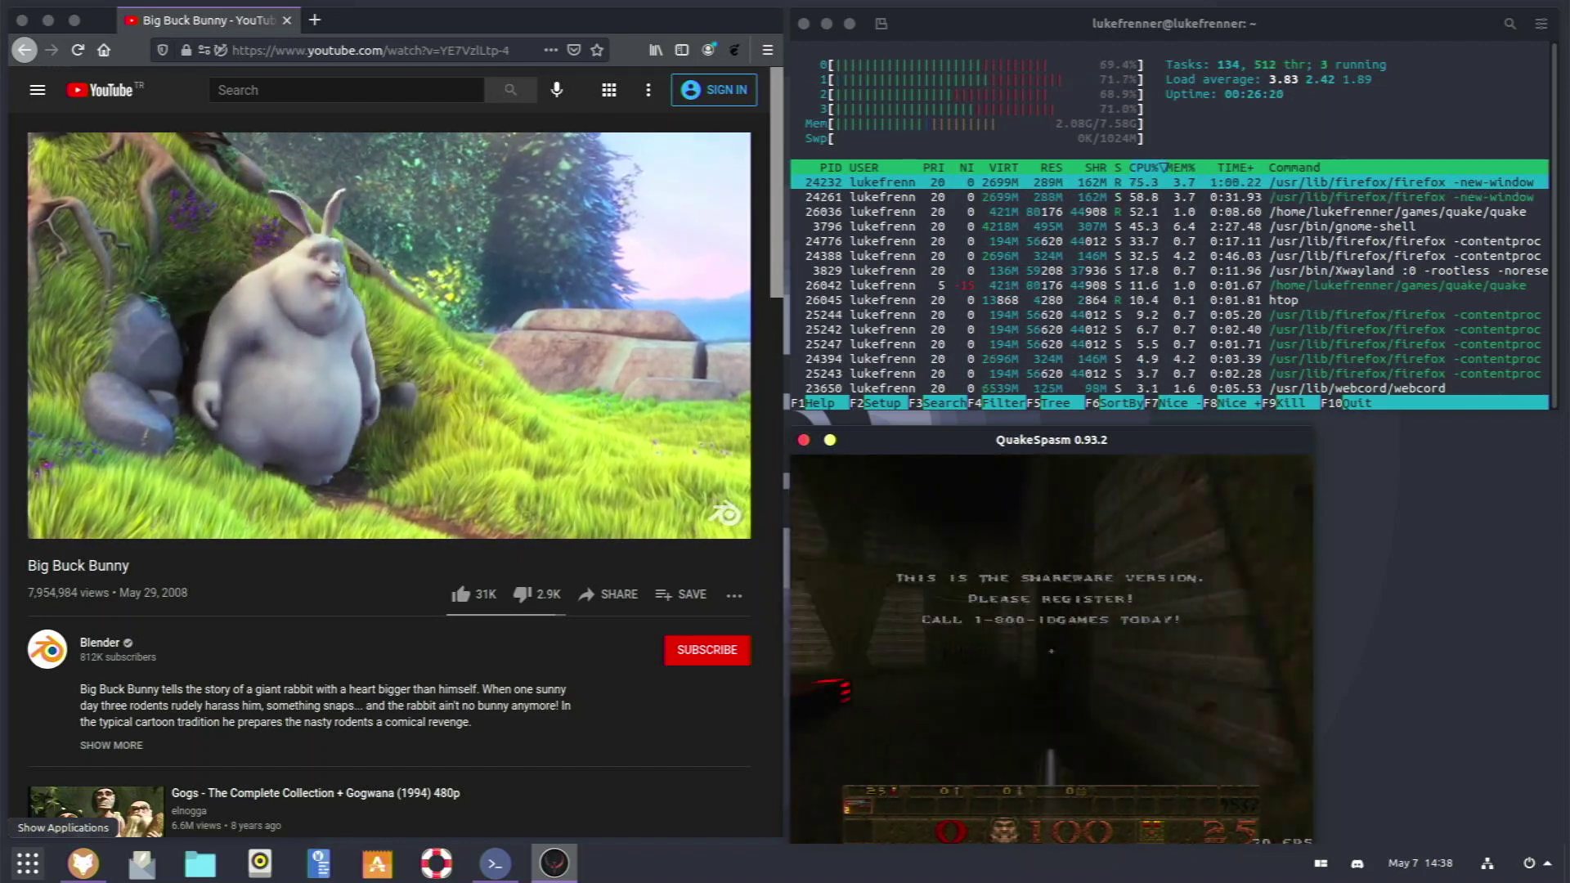
{"action": "key", "text": "Right"}
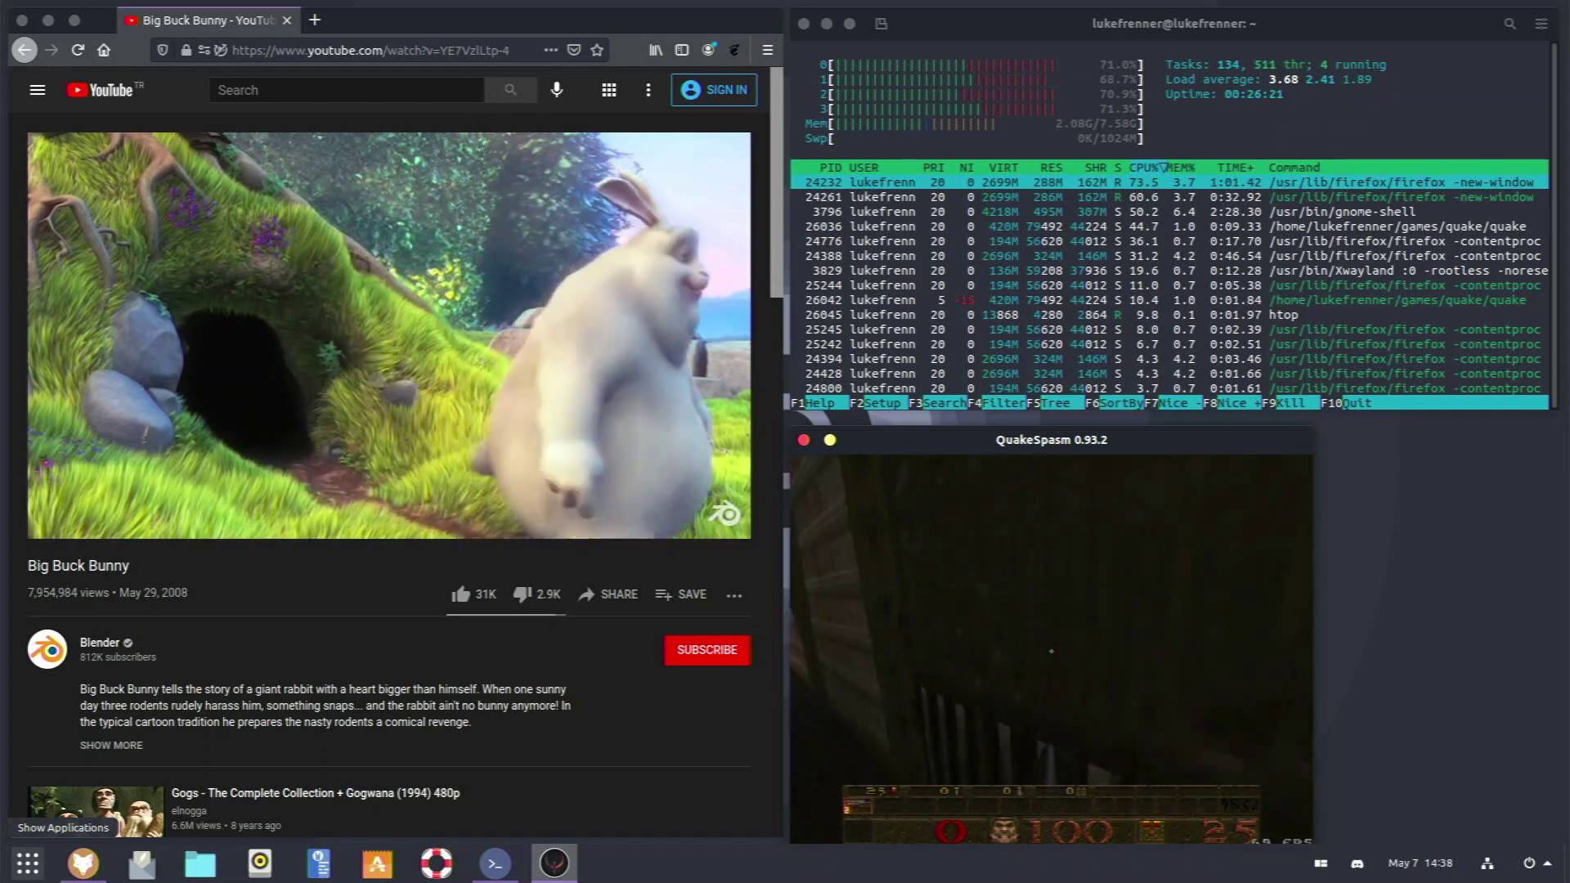
{"action": "key", "text": "Left"}
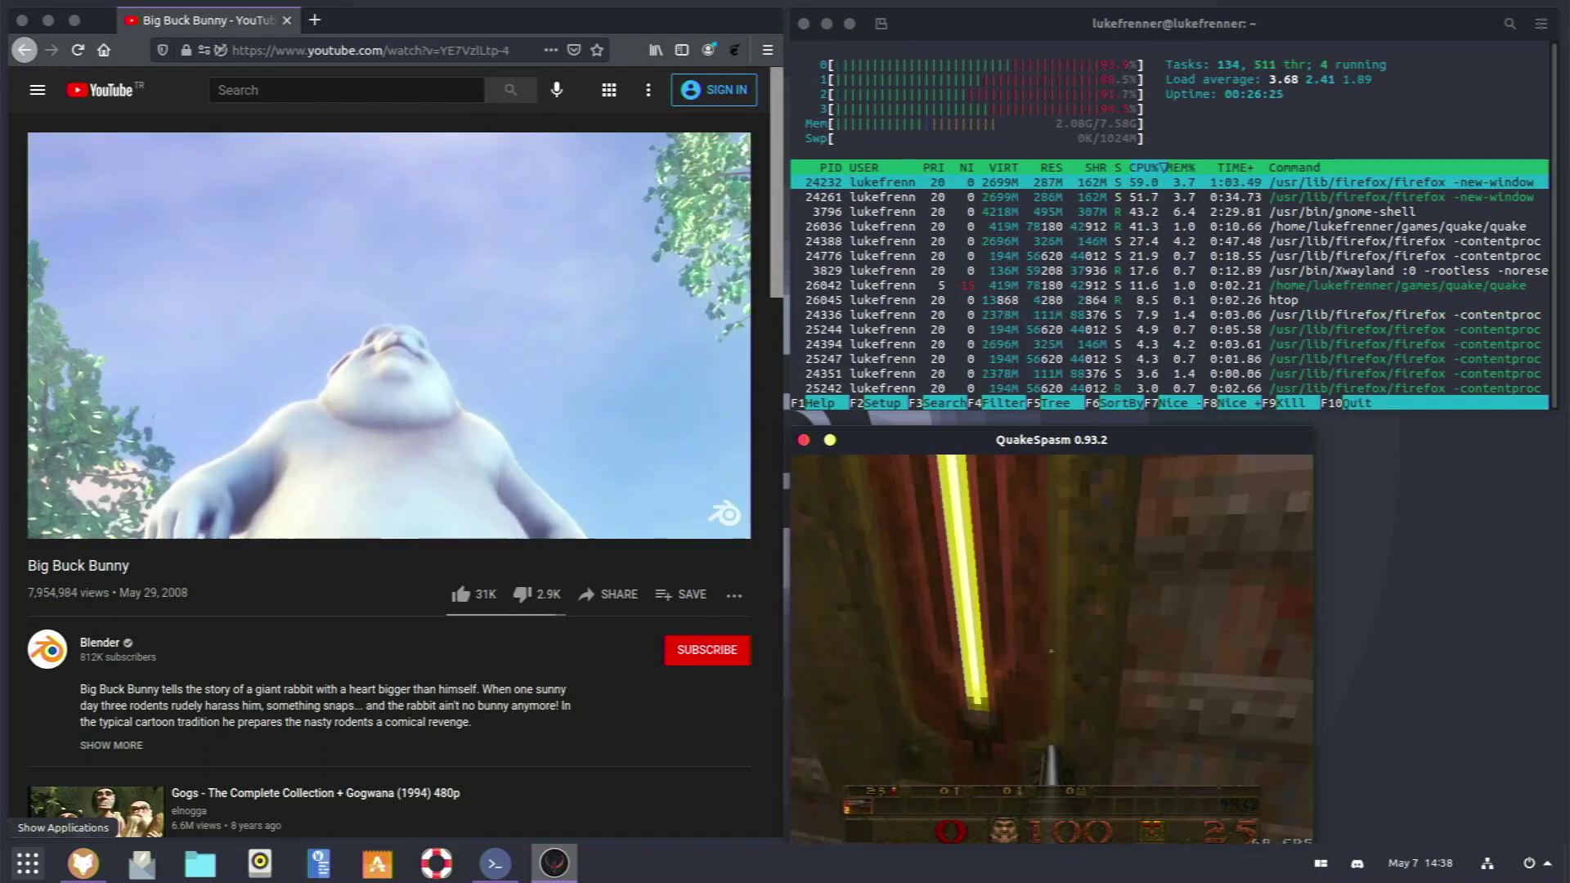
{"action": "key", "text": "Right"}
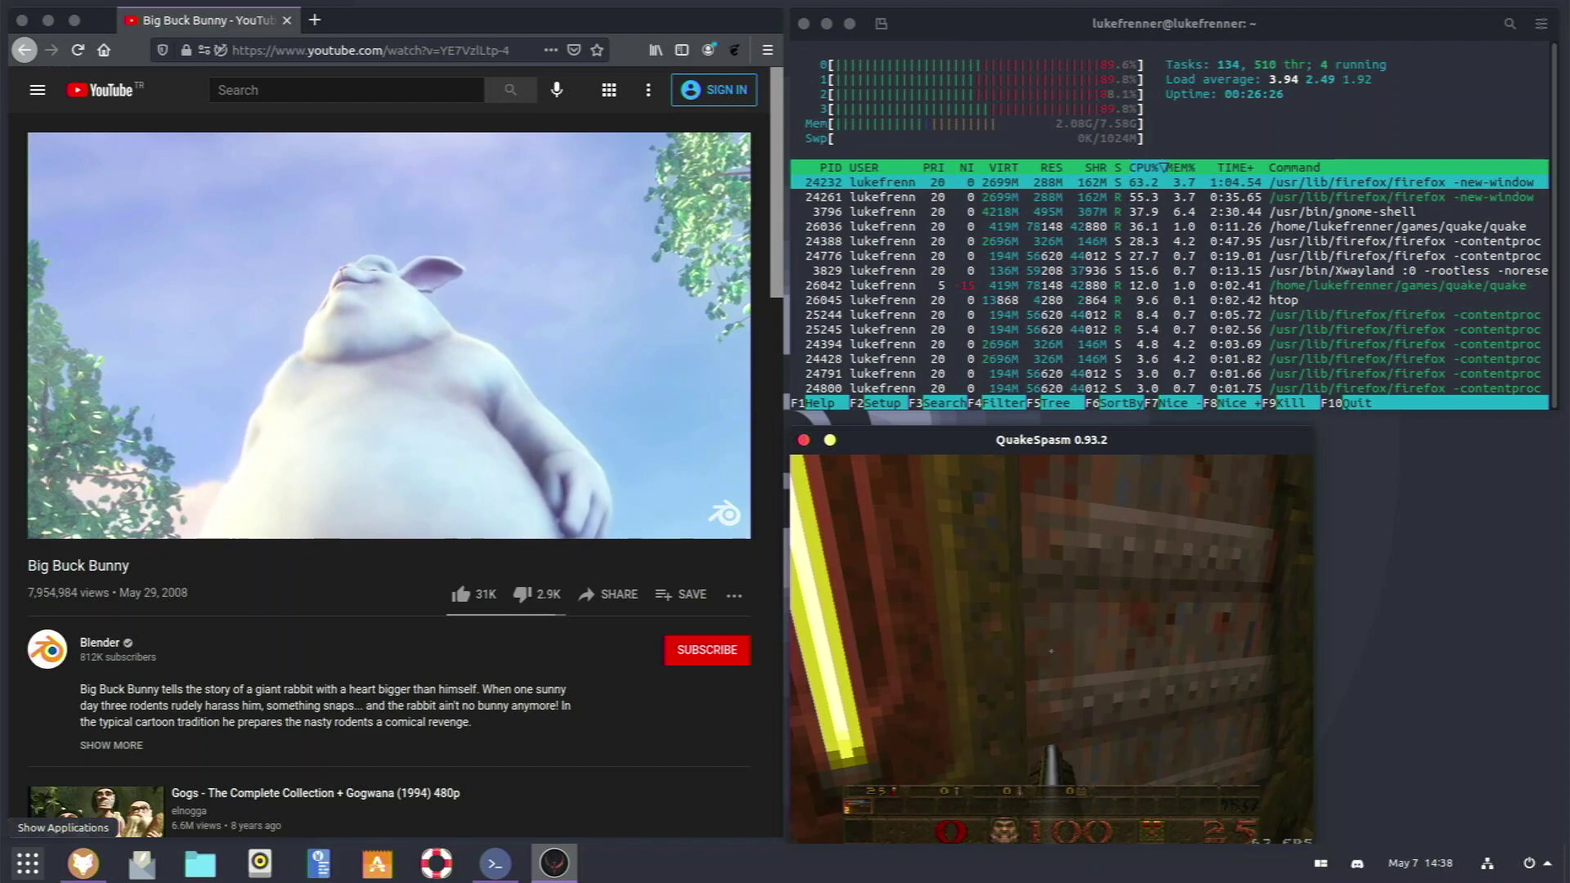
{"action": "key", "text": "s"}
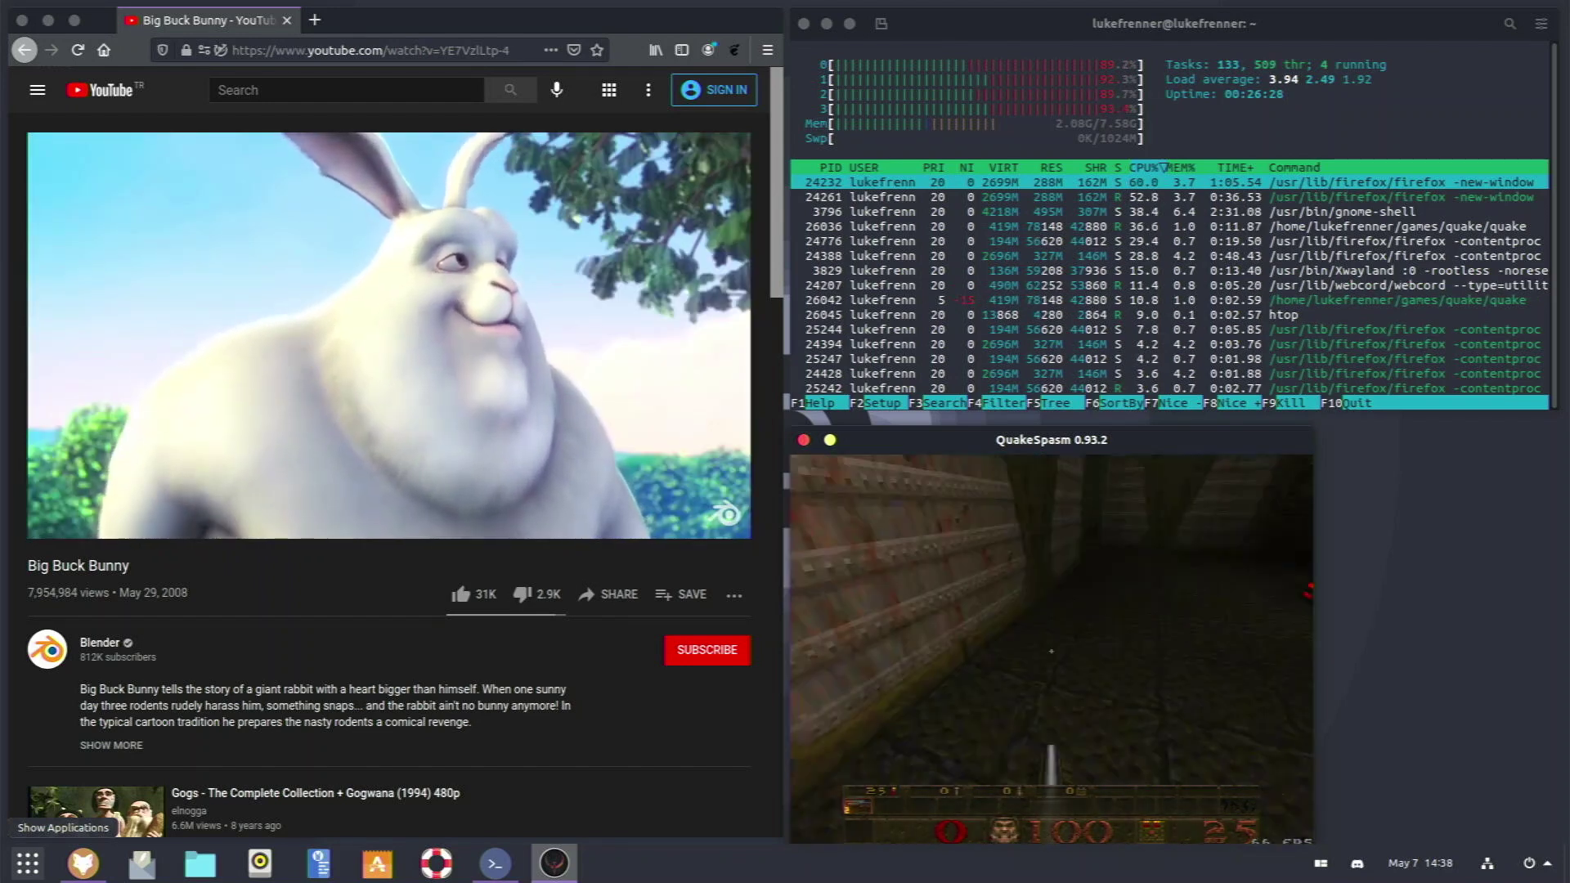
{"action": "key", "text": "Right"}
{"action": "key", "text": "Right"}
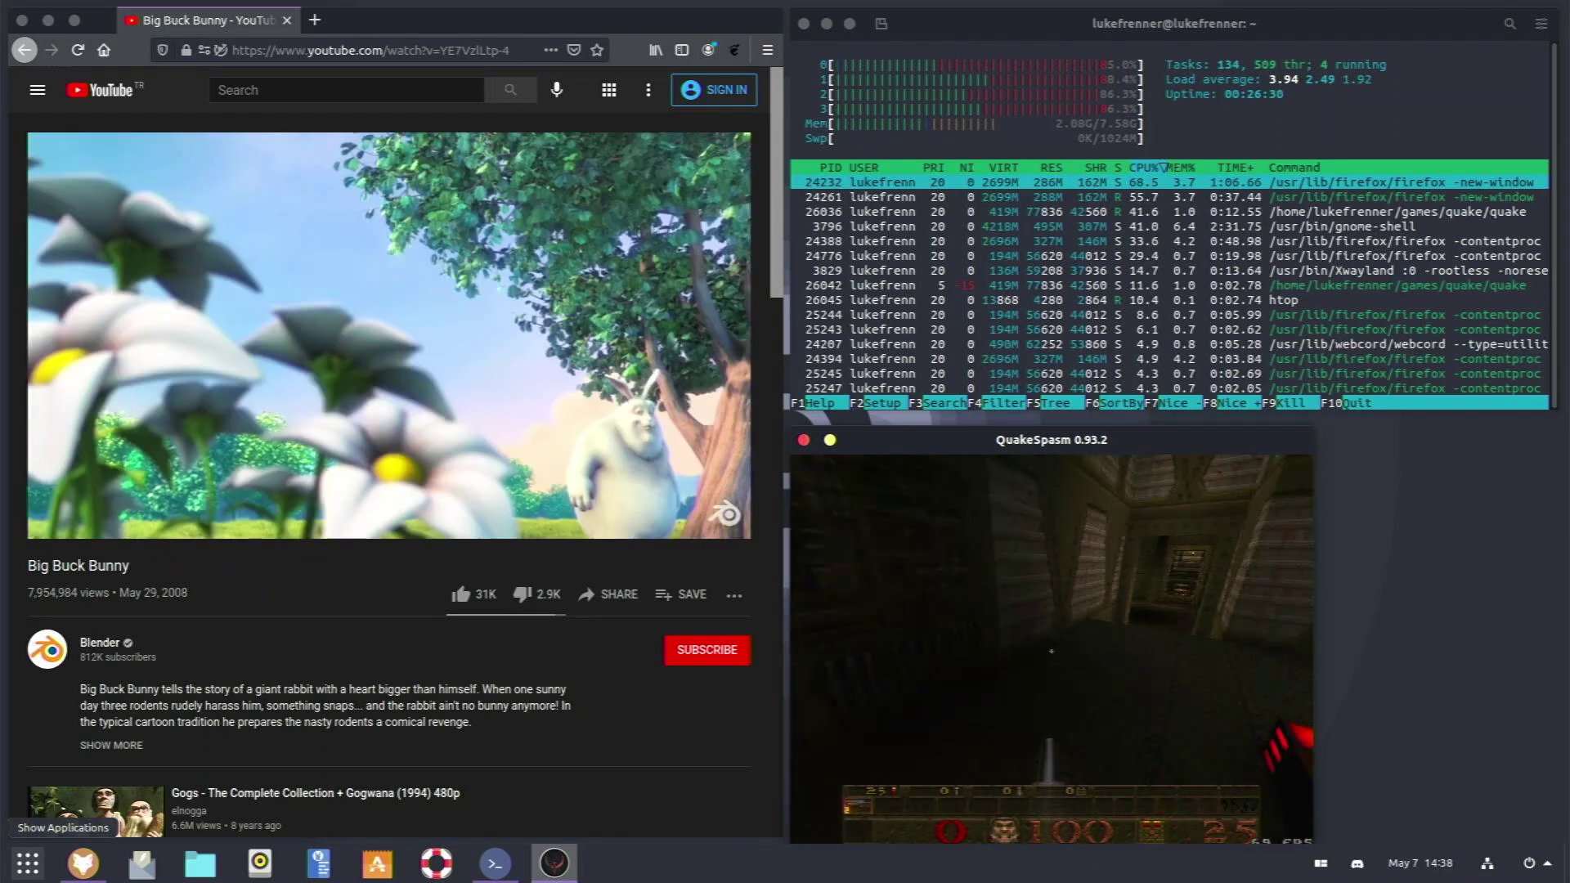
{"action": "key", "text": "w"}
{"action": "key", "text": "Left"}
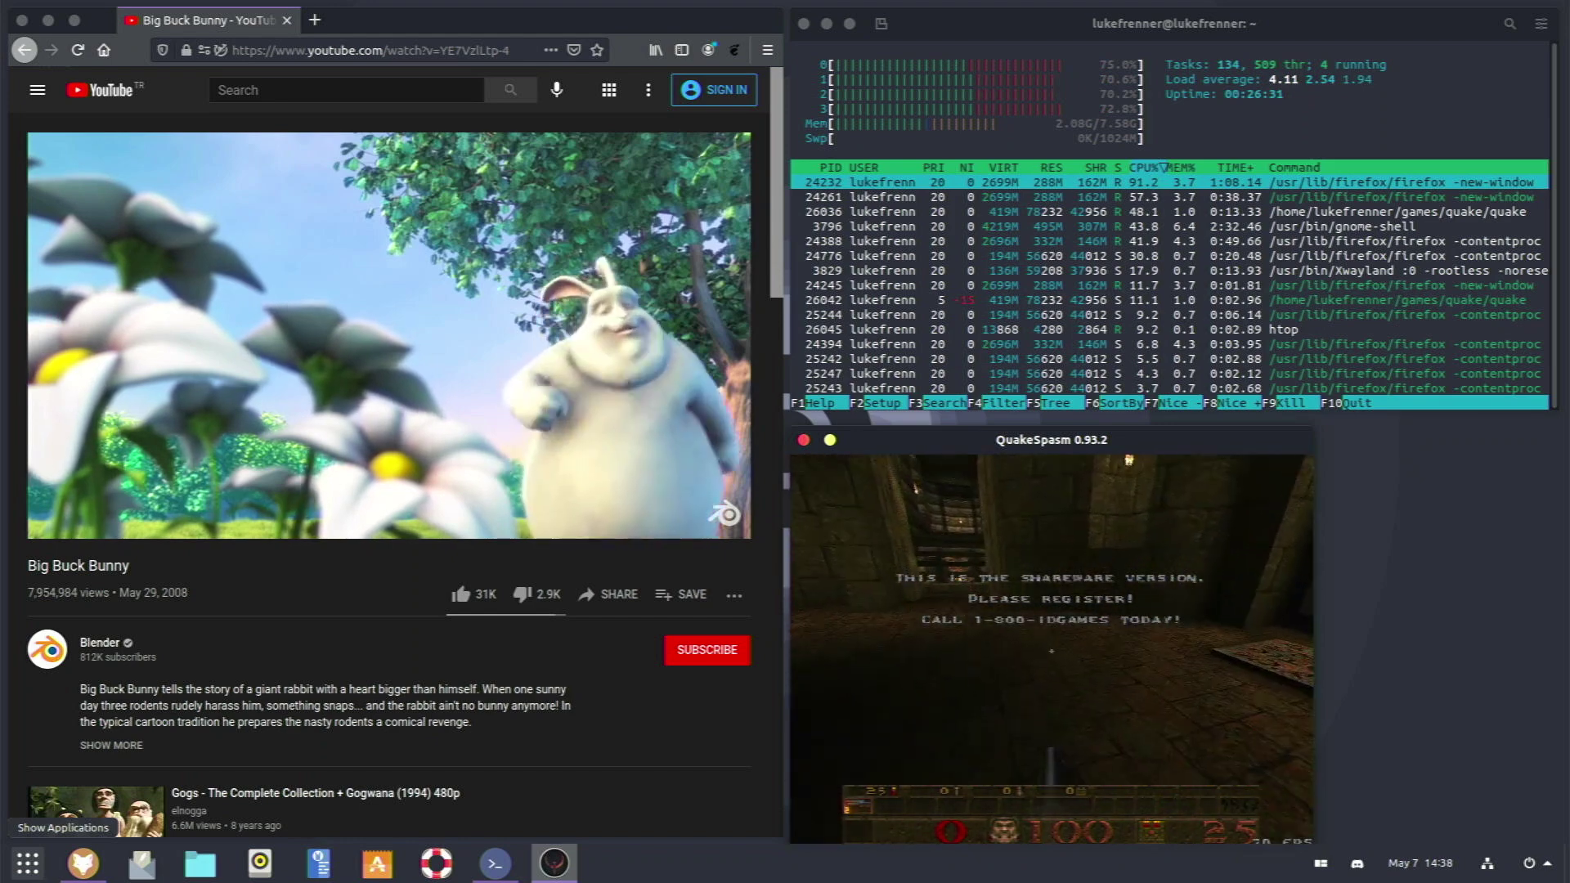
{"action": "key", "text": "w"}
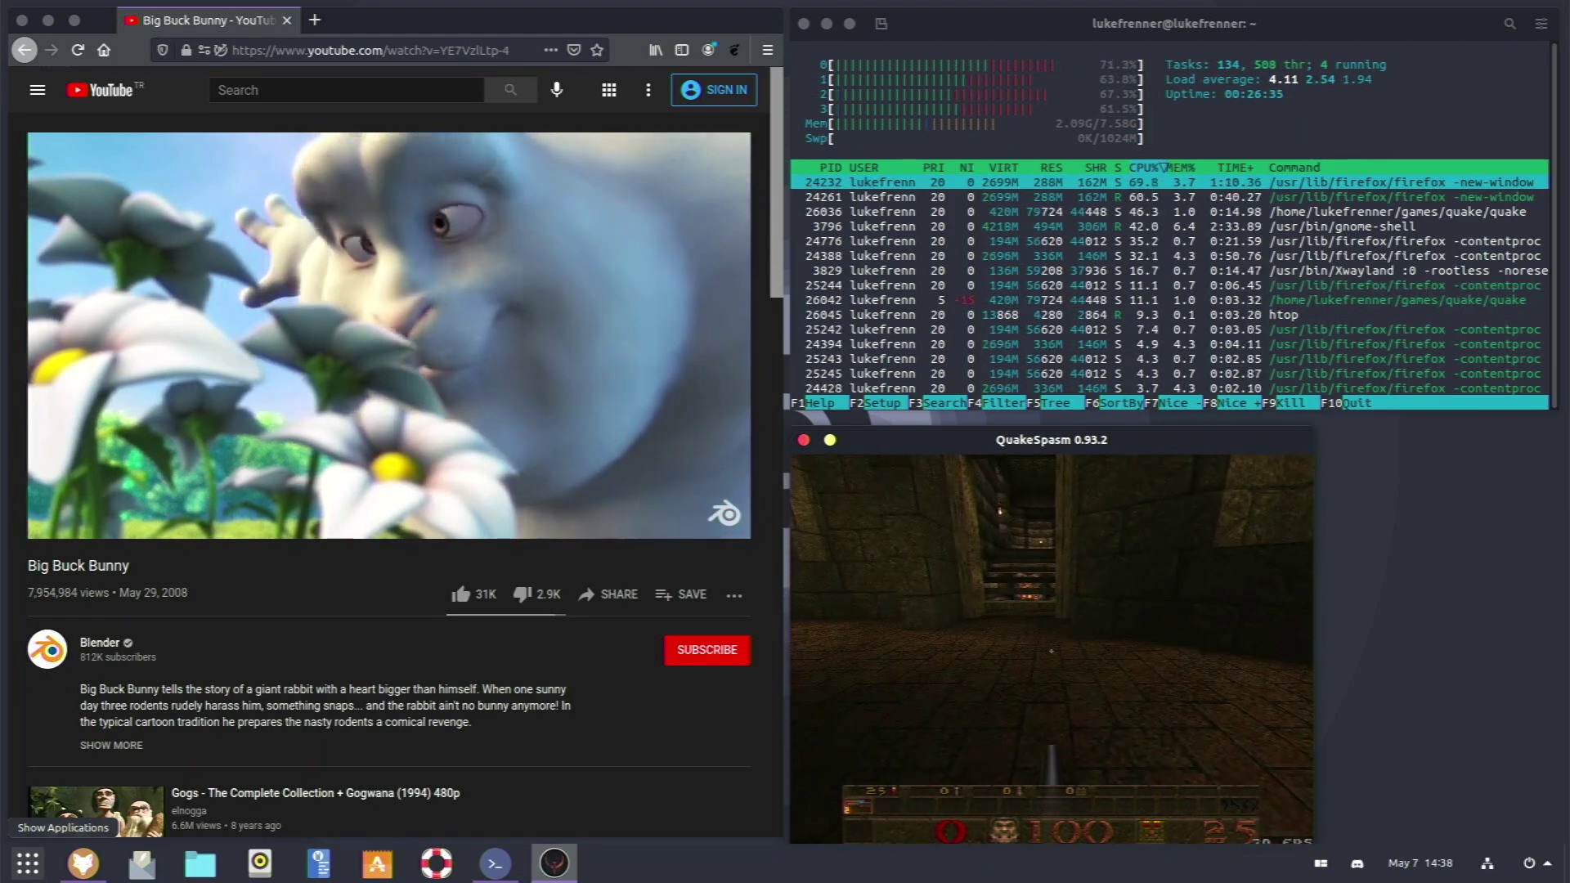
Walk into Quake's fourth episode hall, The Elder World, and drop into the dark passage below
{"action": "key", "text": "Left"}
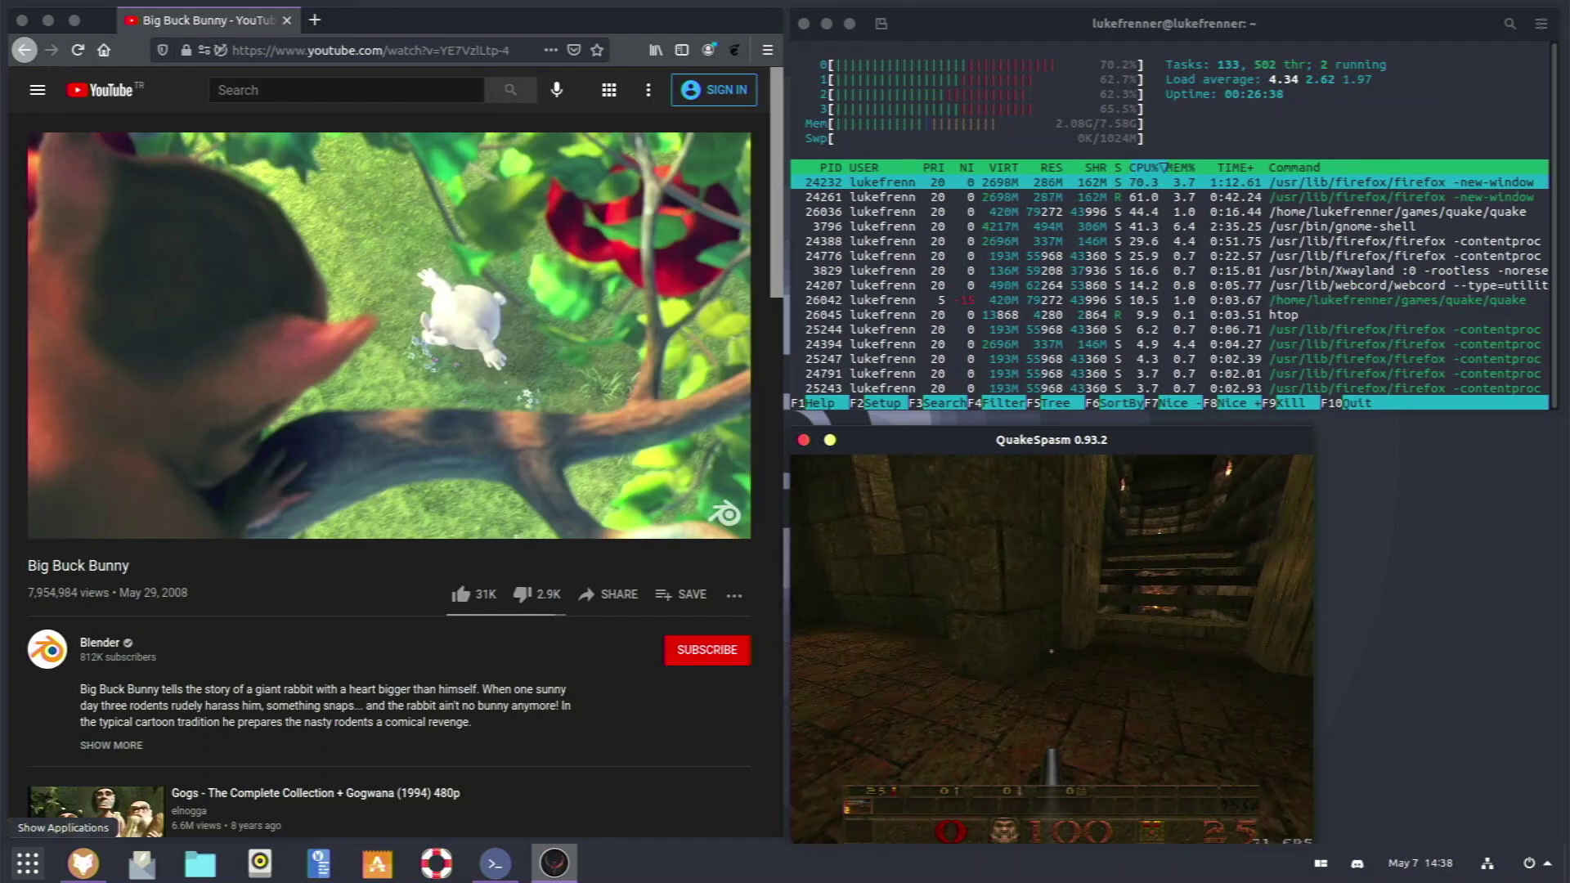
{"action": "key", "text": "Up"}
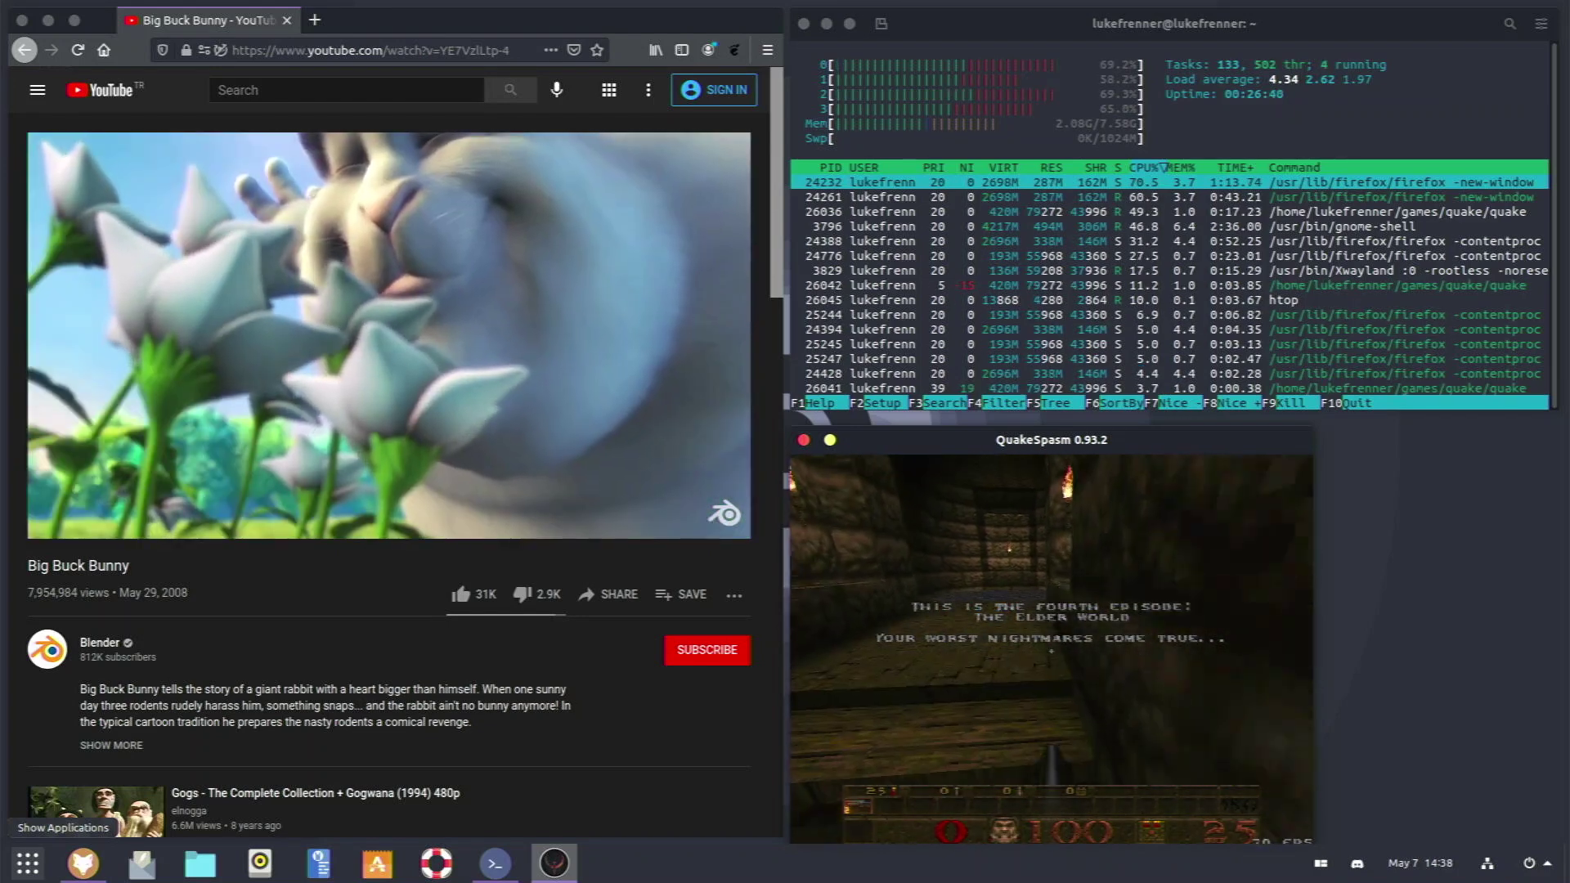
{"action": "key", "text": "Up"}
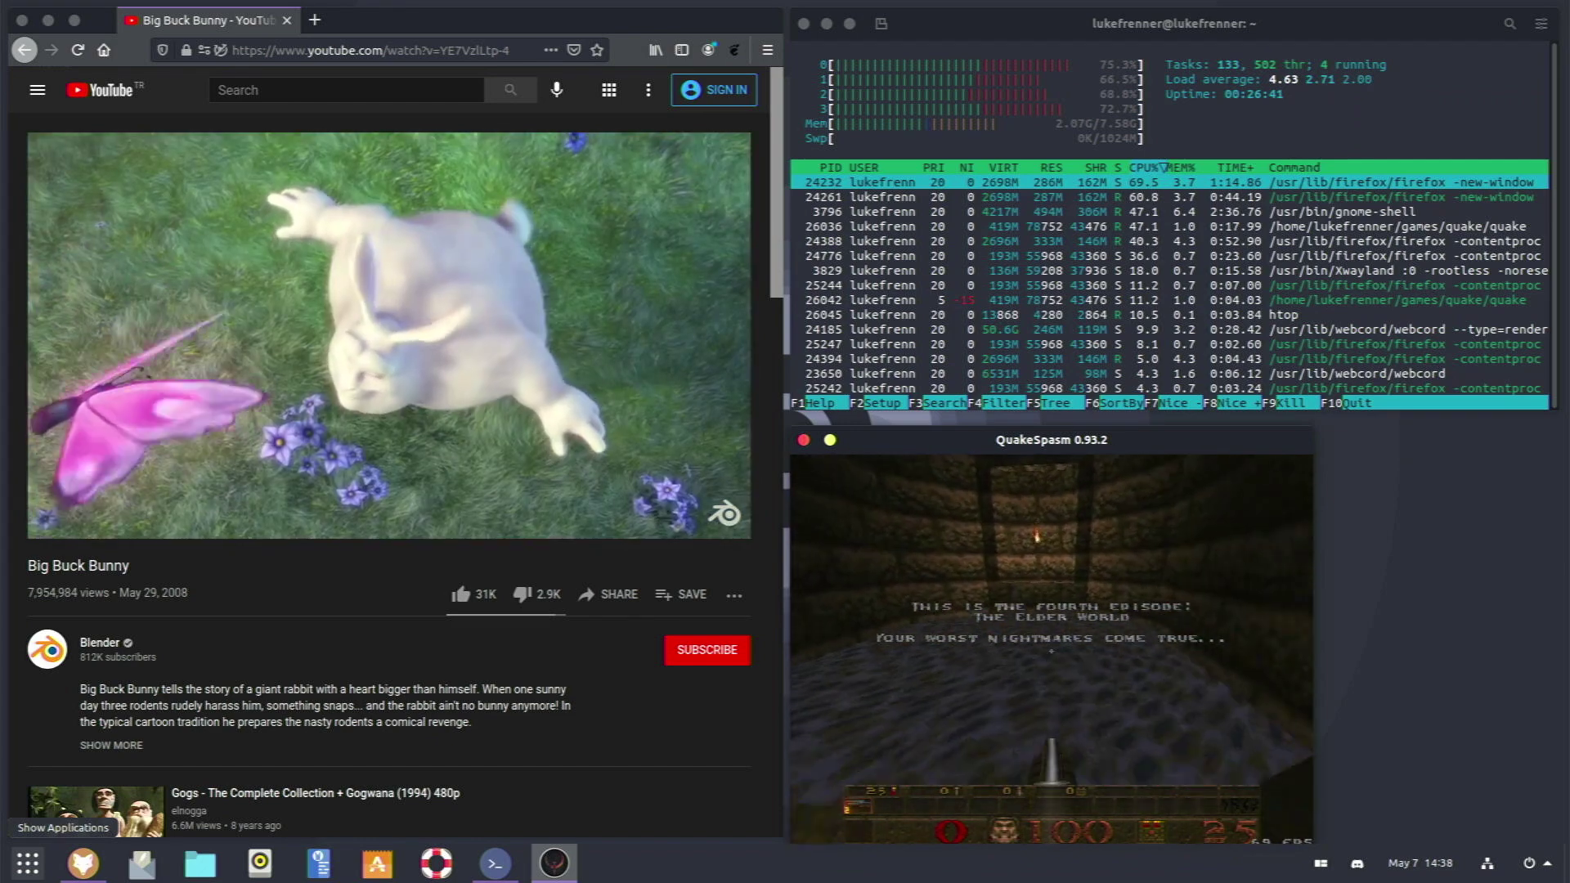
{"action": "key", "text": "Up"}
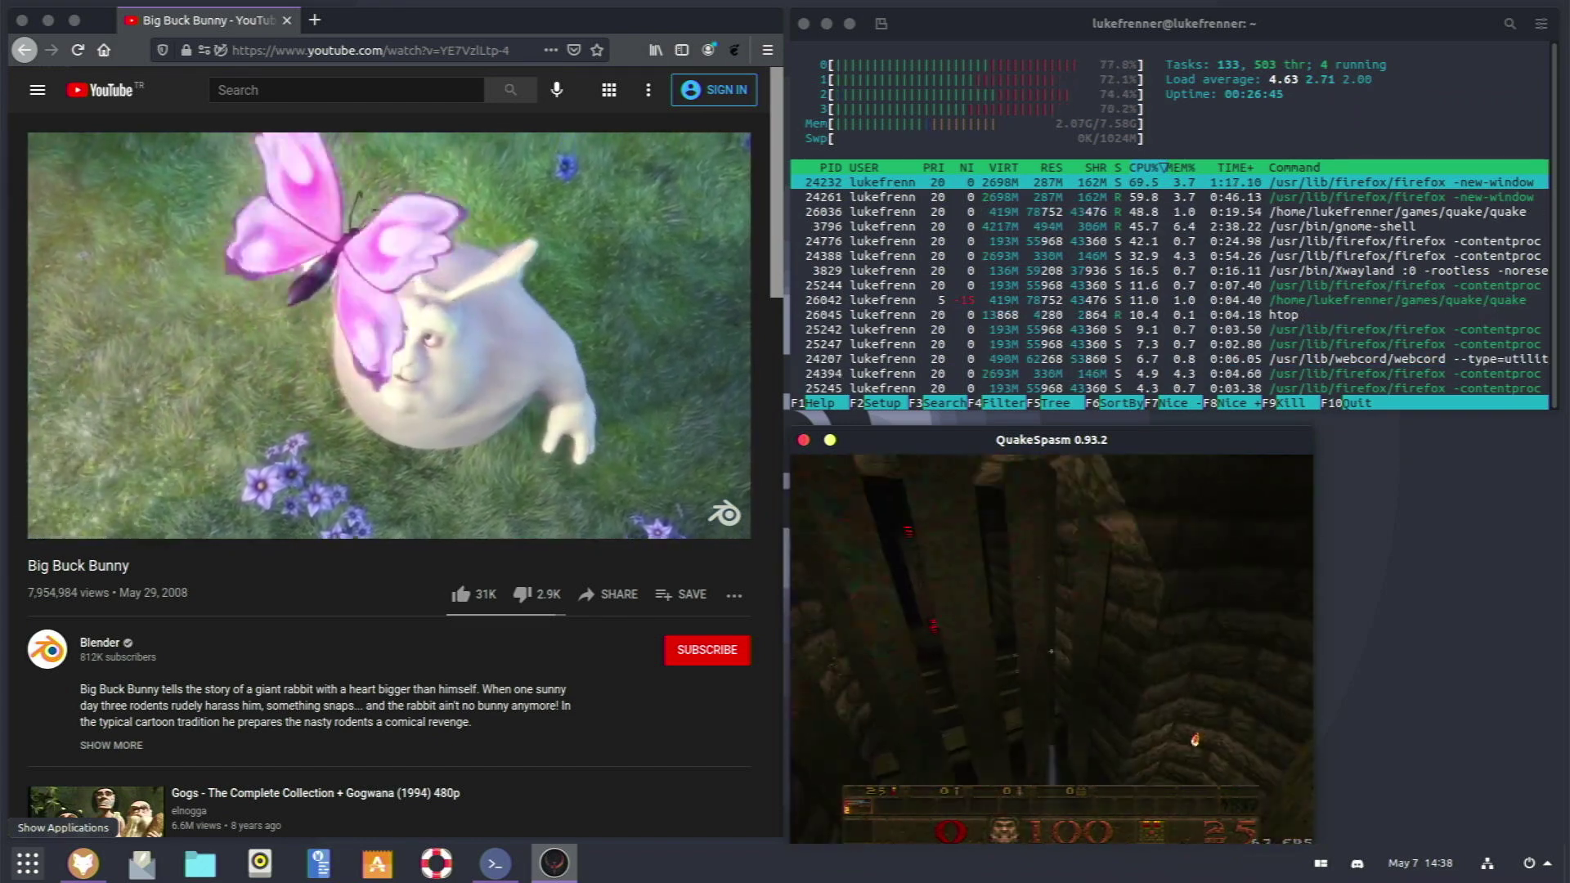
{"action": "key", "text": "Up"}
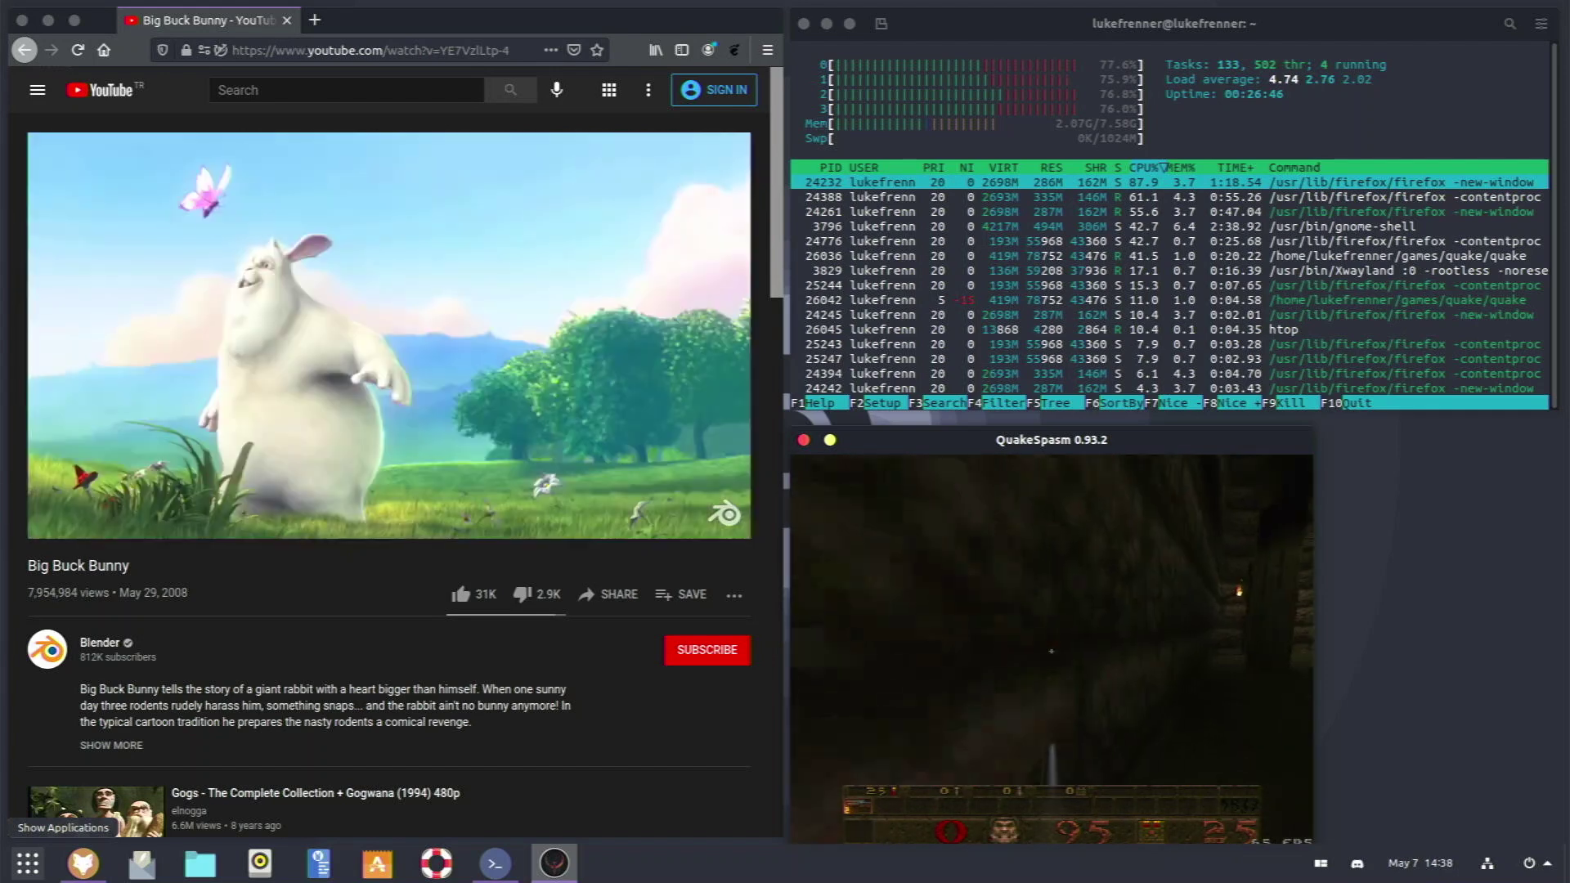
Explore the dark passage beneath The Elder World hall in Quake, firing the shotgun along the way
{"action": "key", "text": "Up"}
{"action": "key", "text": "ctrl"}
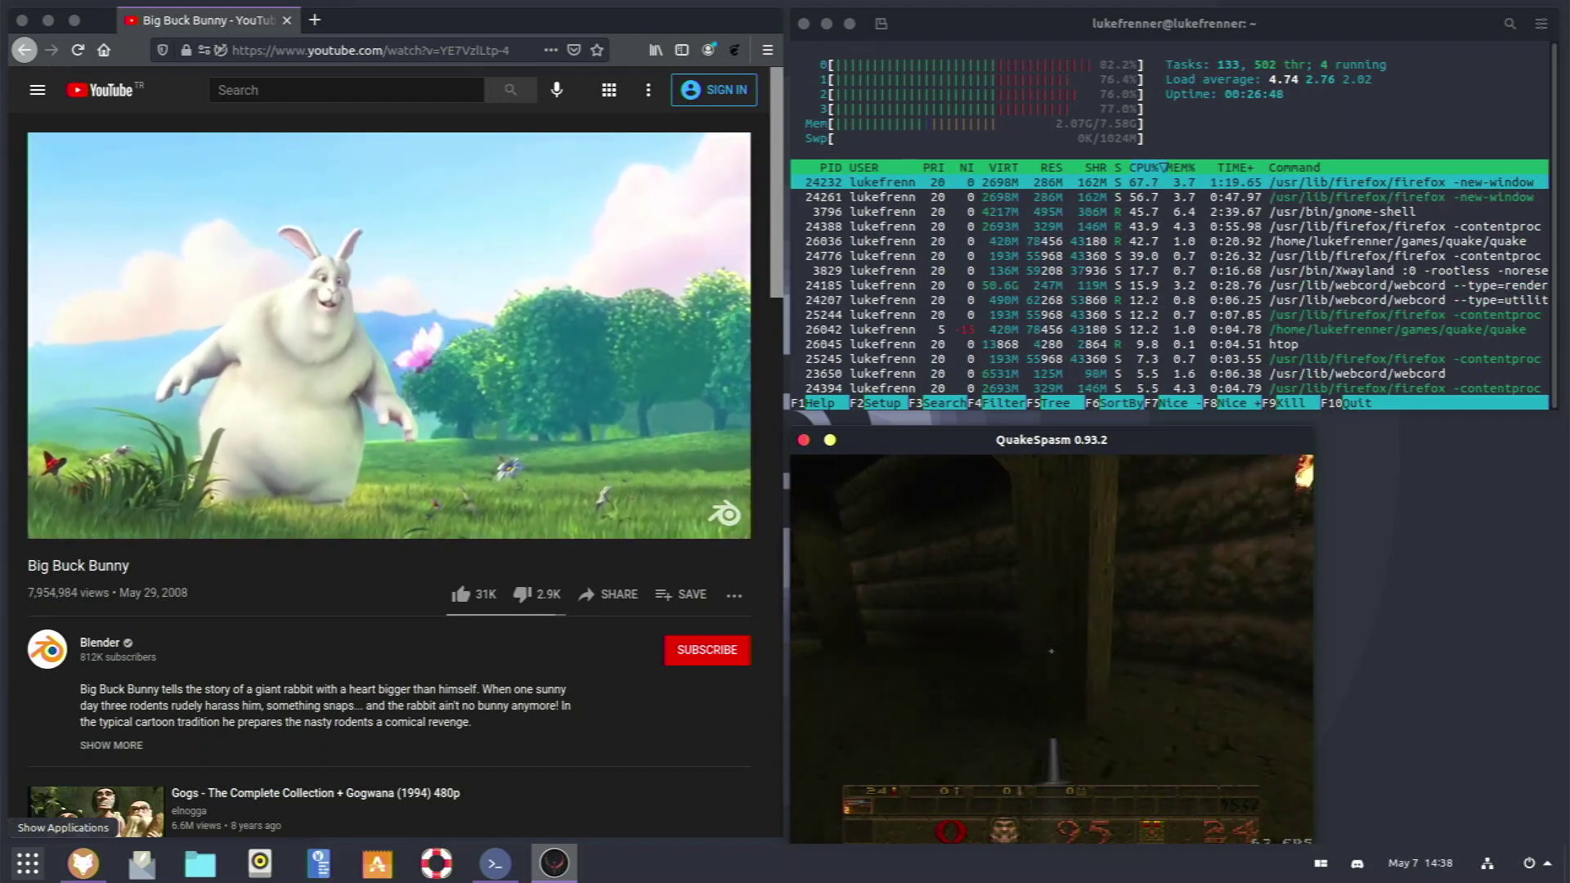
{"action": "key", "text": "Up"}
{"action": "key", "text": "Right"}
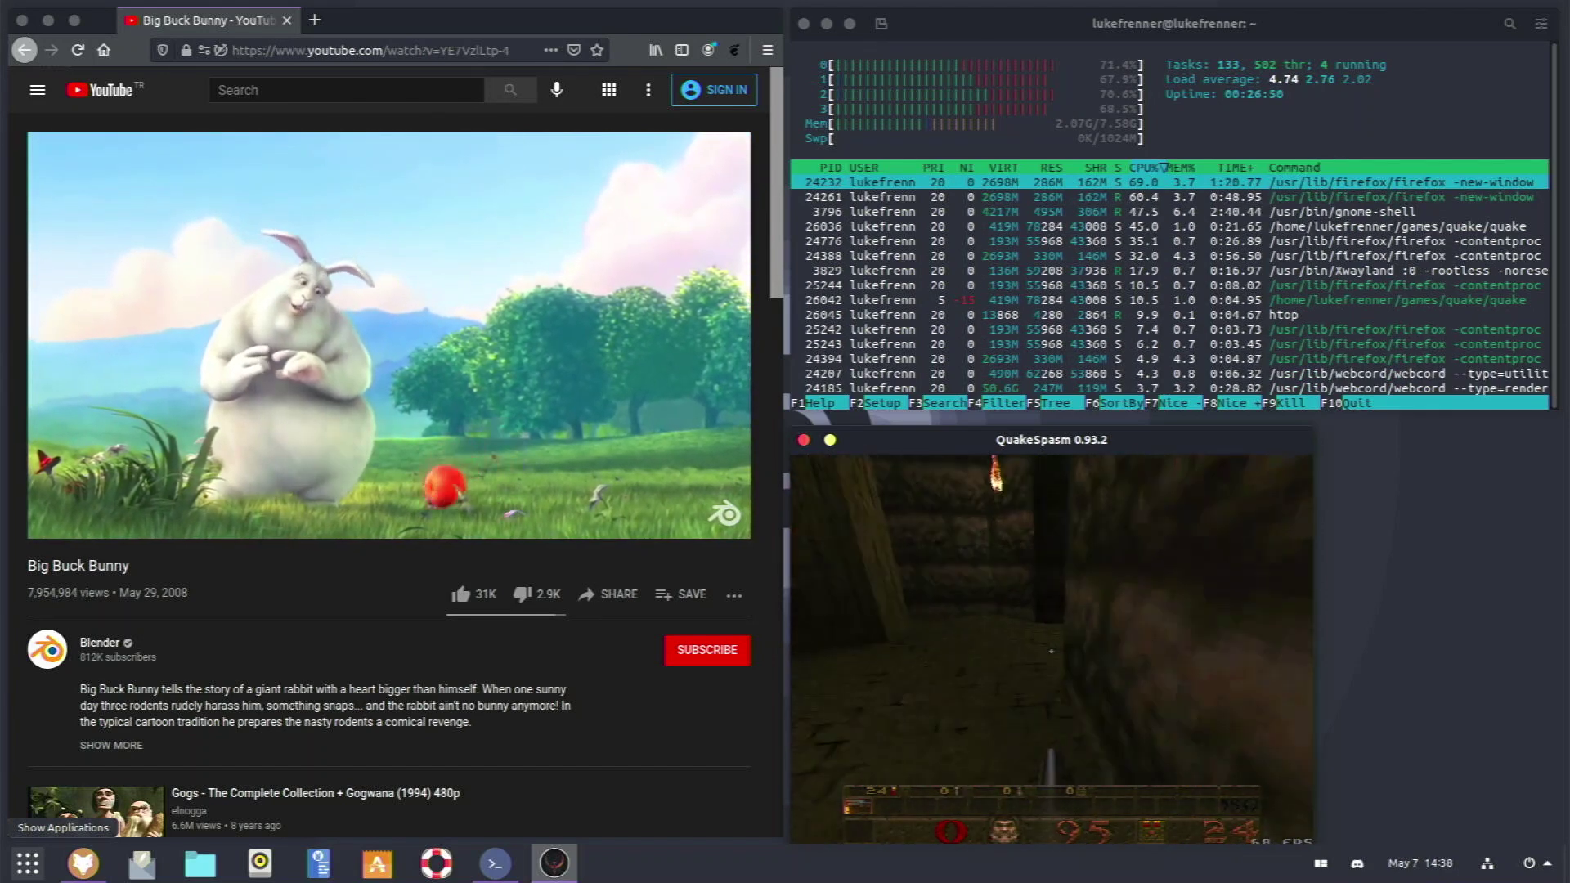
{"action": "key", "text": "Left"}
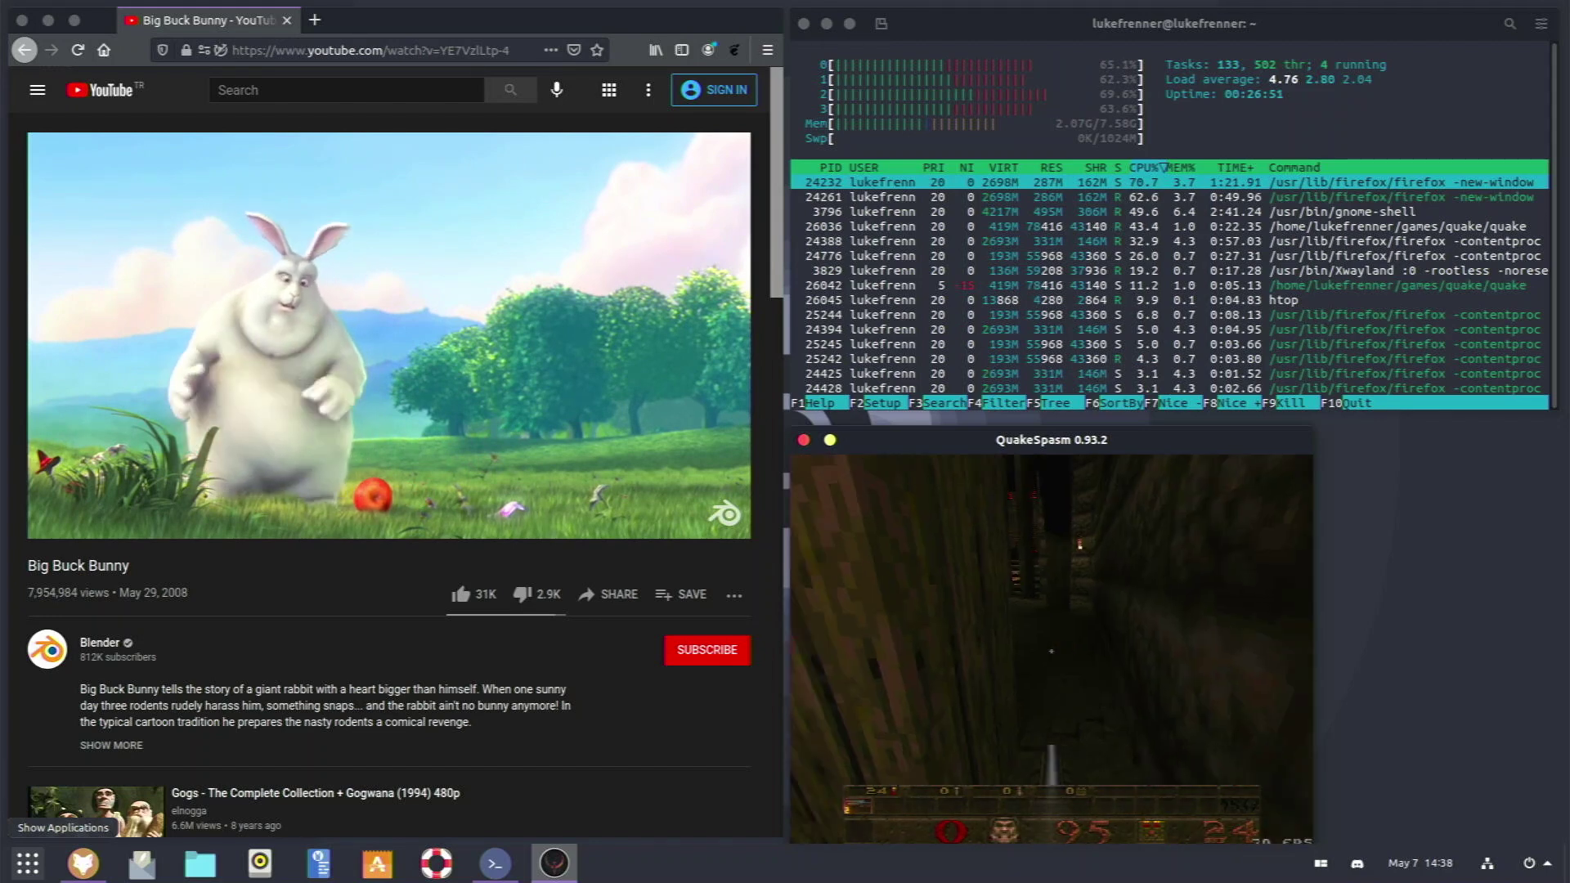
{"action": "key", "text": "Left"}
{"action": "key", "text": "Up"}
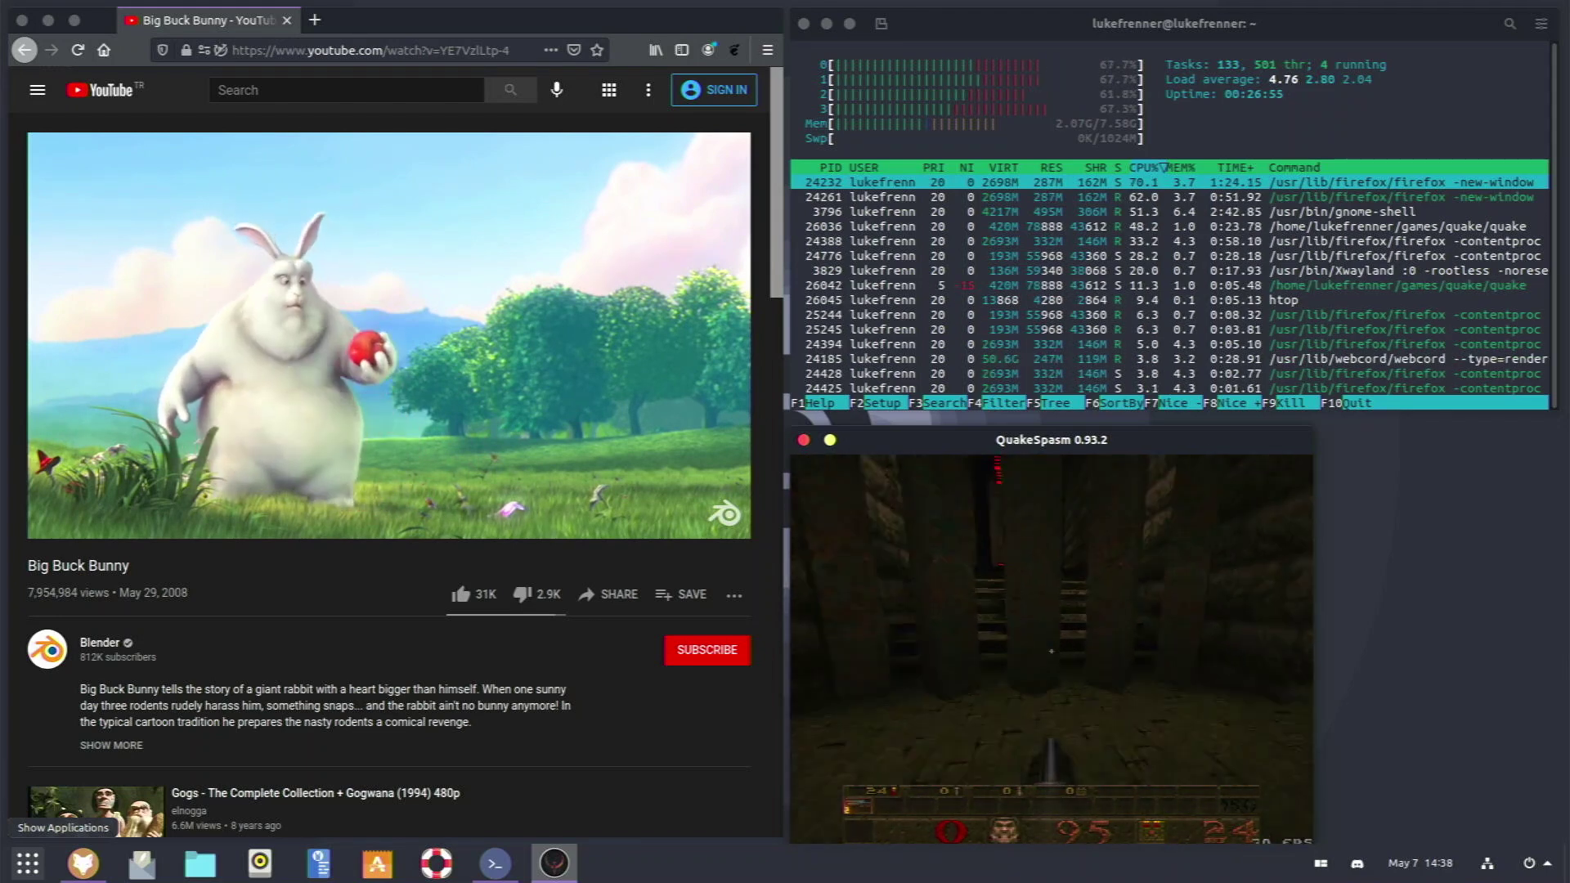
{"action": "key", "text": "ctrl"}
{"action": "key", "text": "ctrl"}
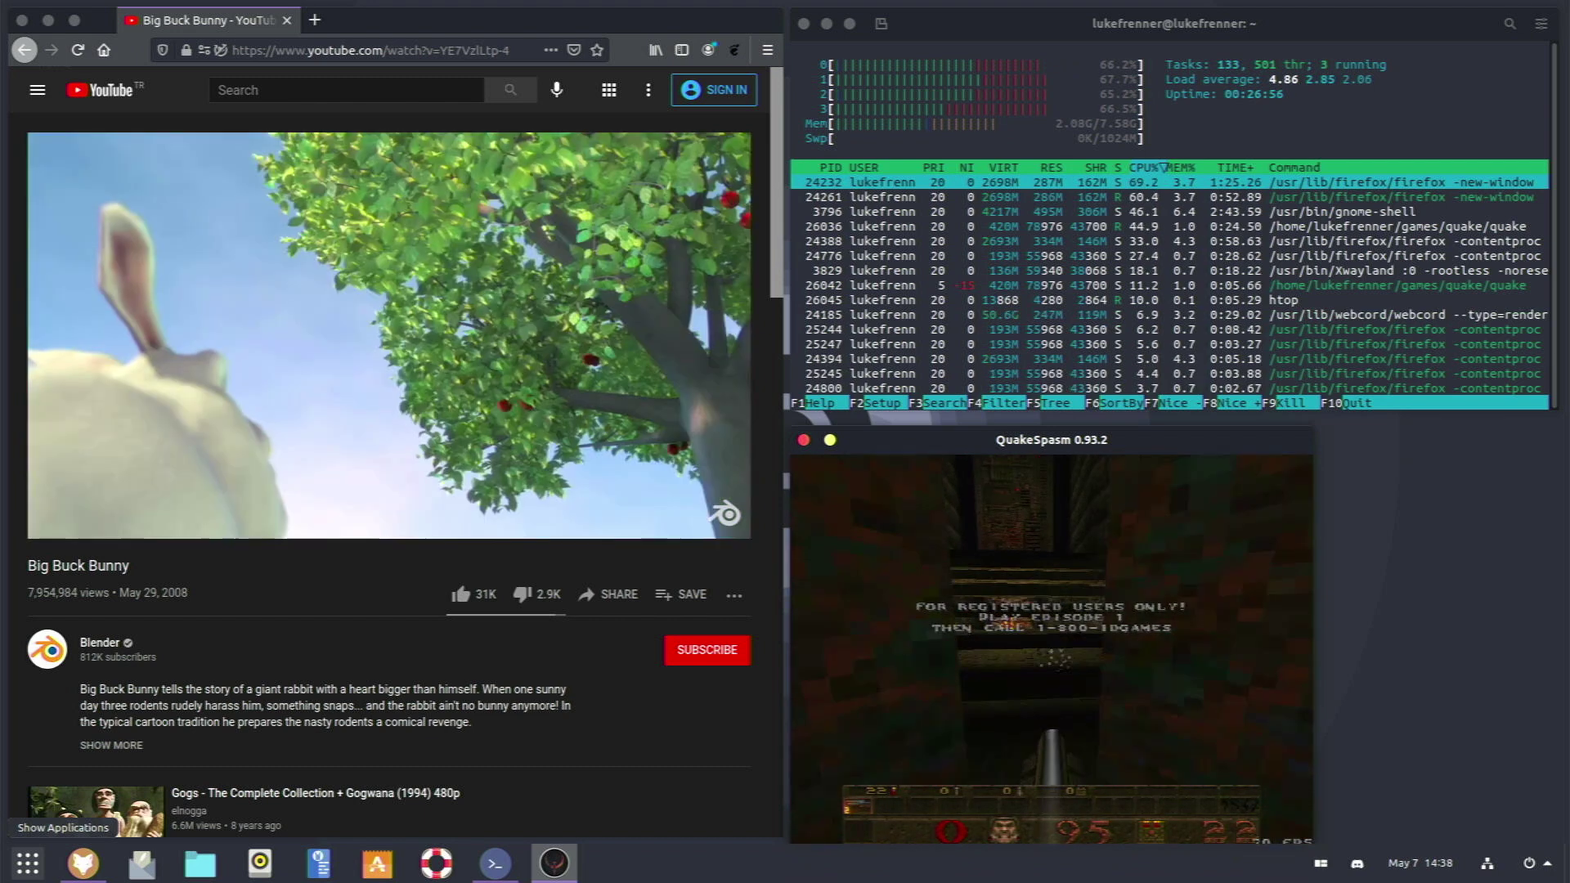
Turn back through the dark passage, go through the teleporter in Quake and fire several shots
{"action": "key", "text": "Right"}
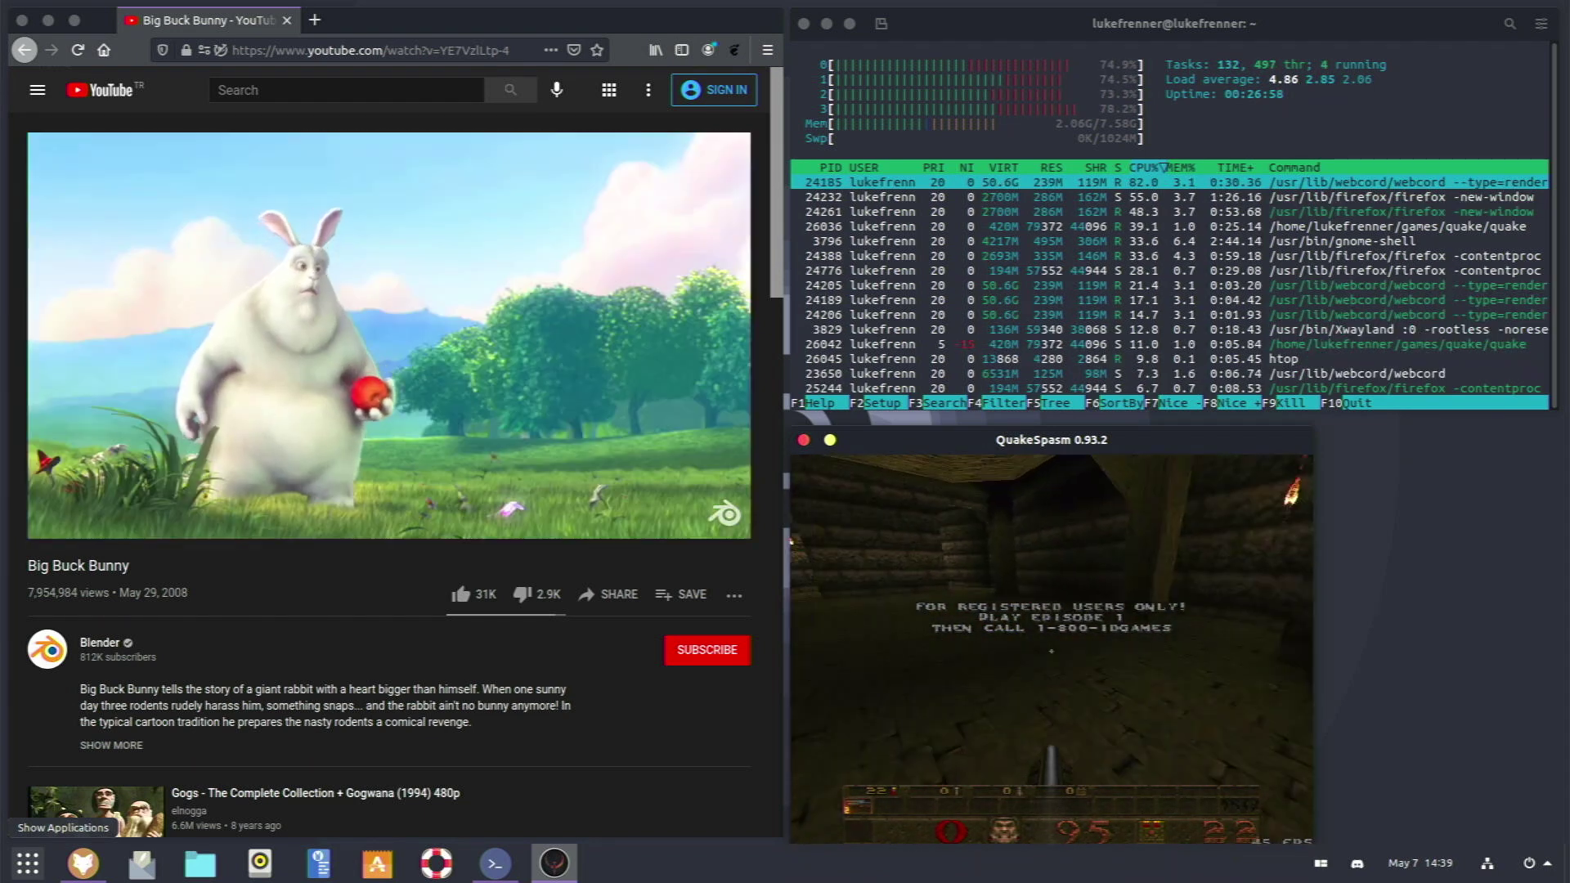
{"action": "key", "text": "Right"}
{"action": "key", "text": "Up"}
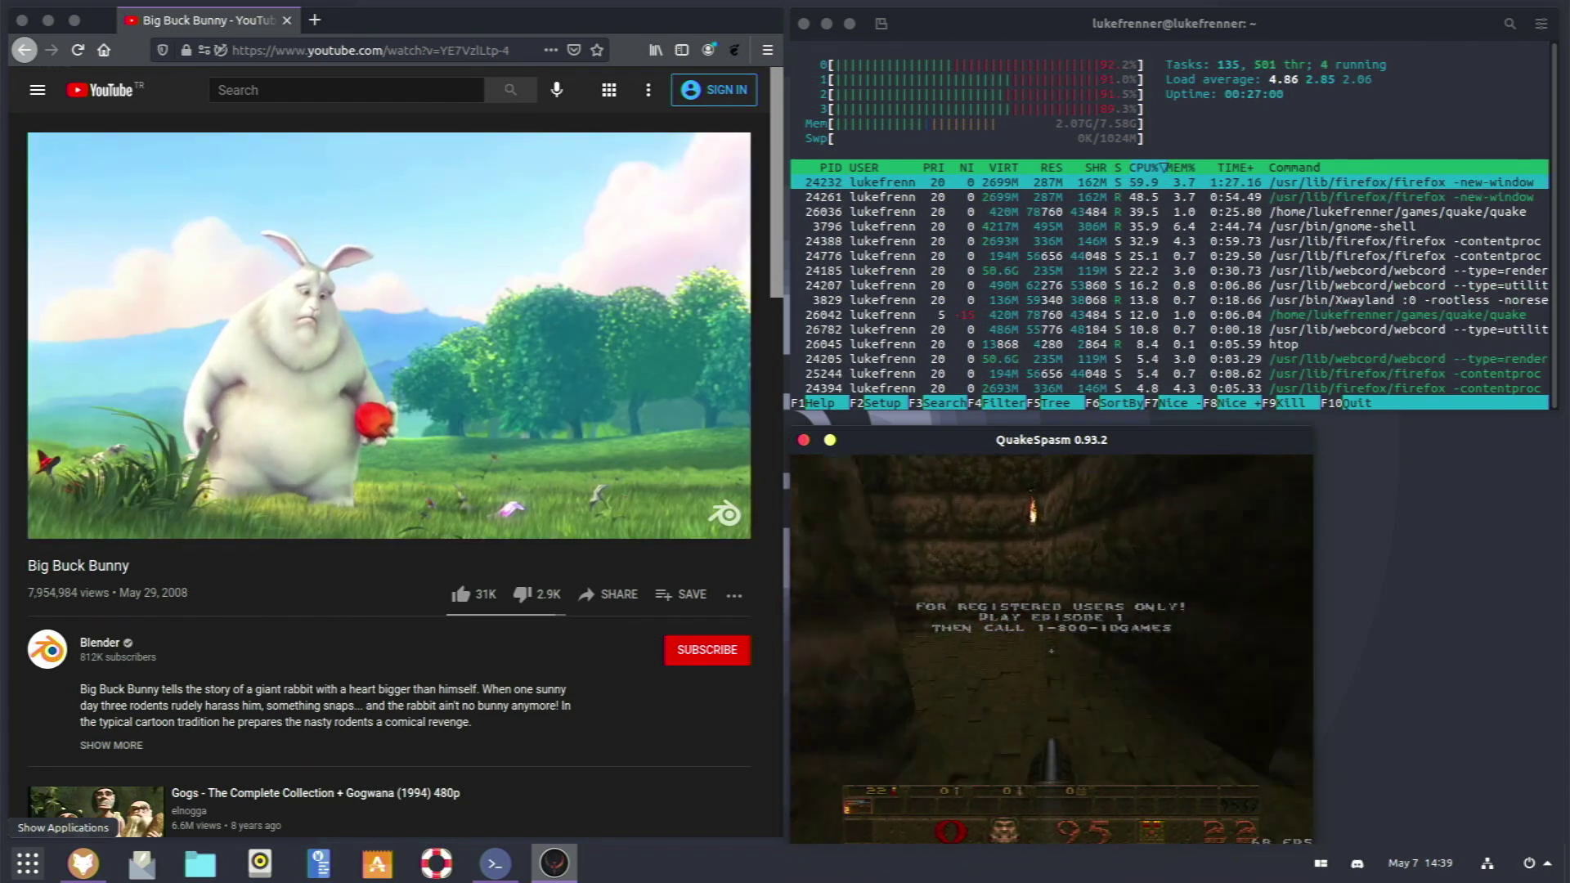
{"action": "key", "text": "Right"}
{"action": "key", "text": "Up"}
{"action": "key", "text": "Left"}
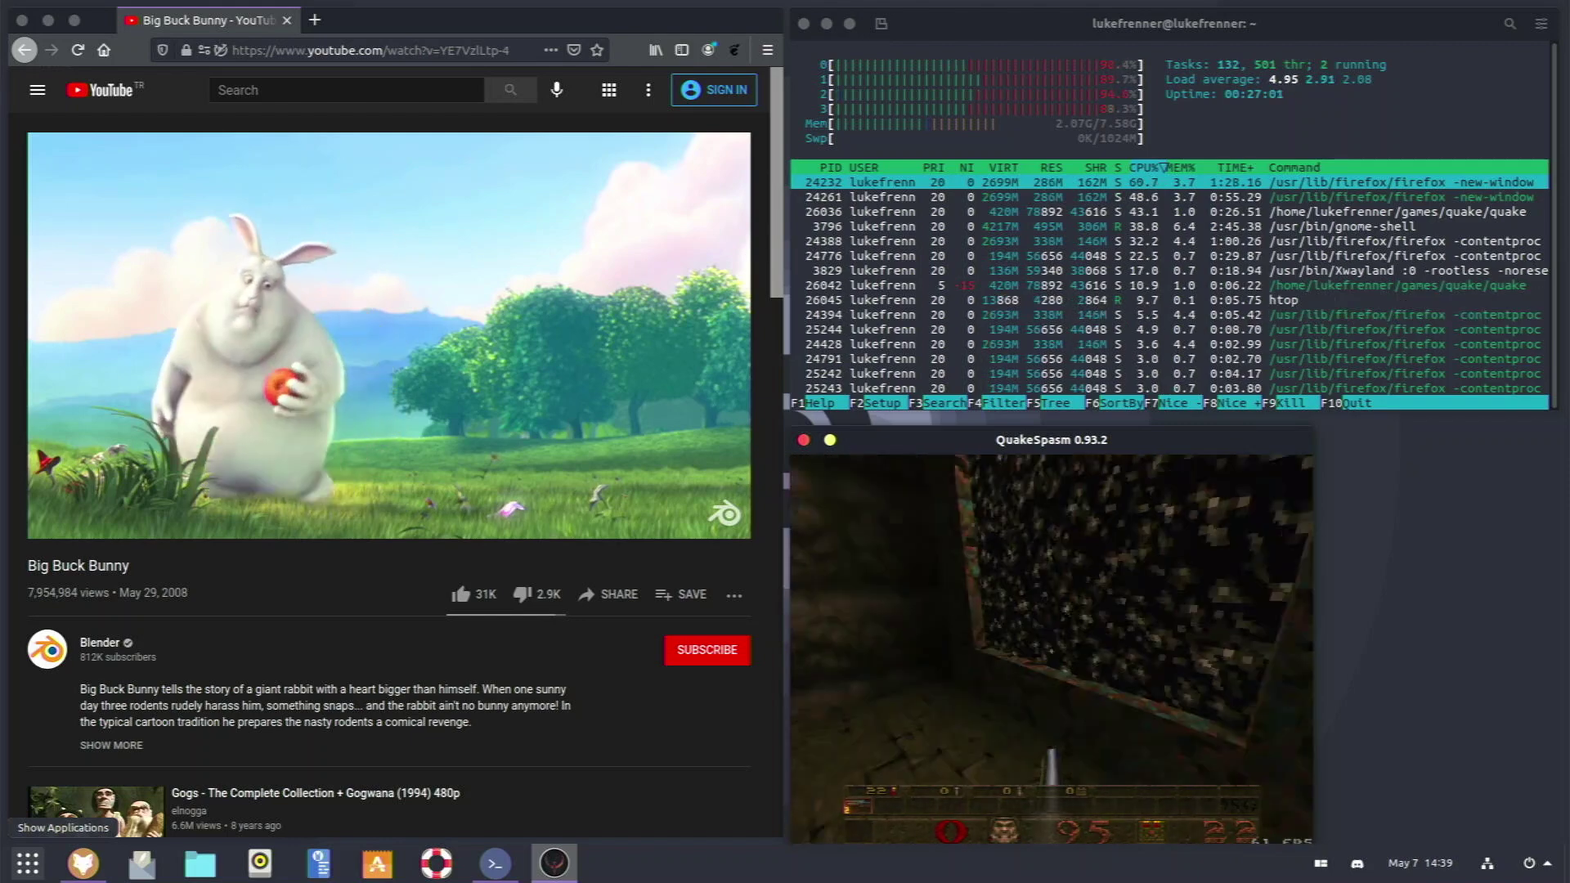
{"action": "key", "text": "Up"}
{"action": "key", "text": "ctrl"}
{"action": "key", "text": "ctrl"}
{"action": "key", "text": "ctrl"}
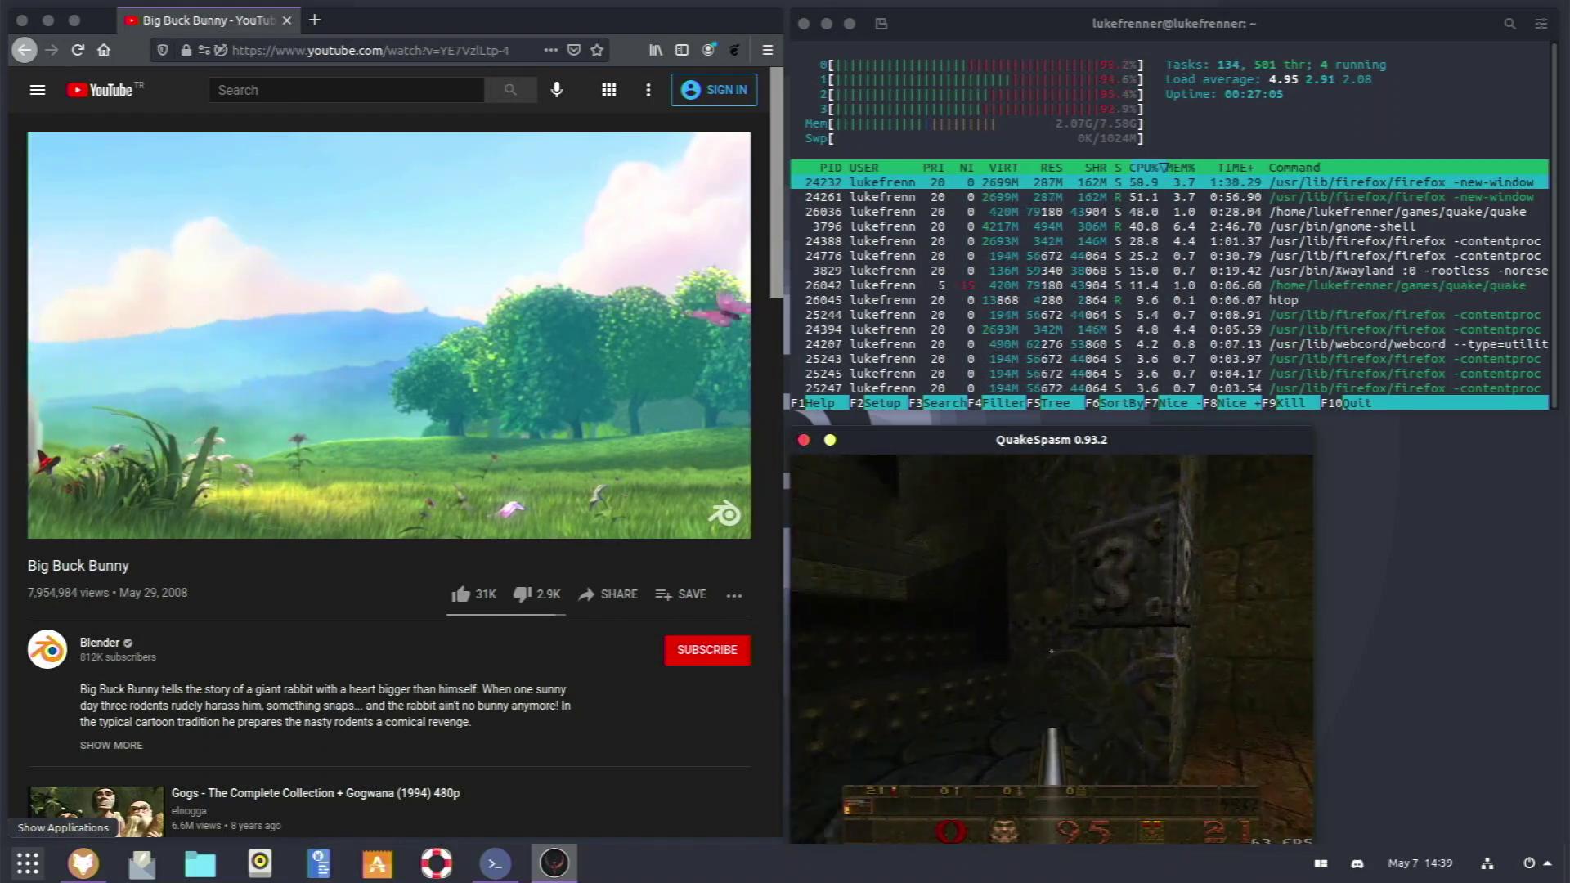
Walk through Quake's third episode hall, The Netherworld, while turning and firing the shotgun
{"action": "key", "text": "Up"}
{"action": "key", "text": "Right"}
{"action": "key", "text": "ctrl"}
{"action": "key", "text": "ctrl"}
{"action": "key", "text": "ctrl"}
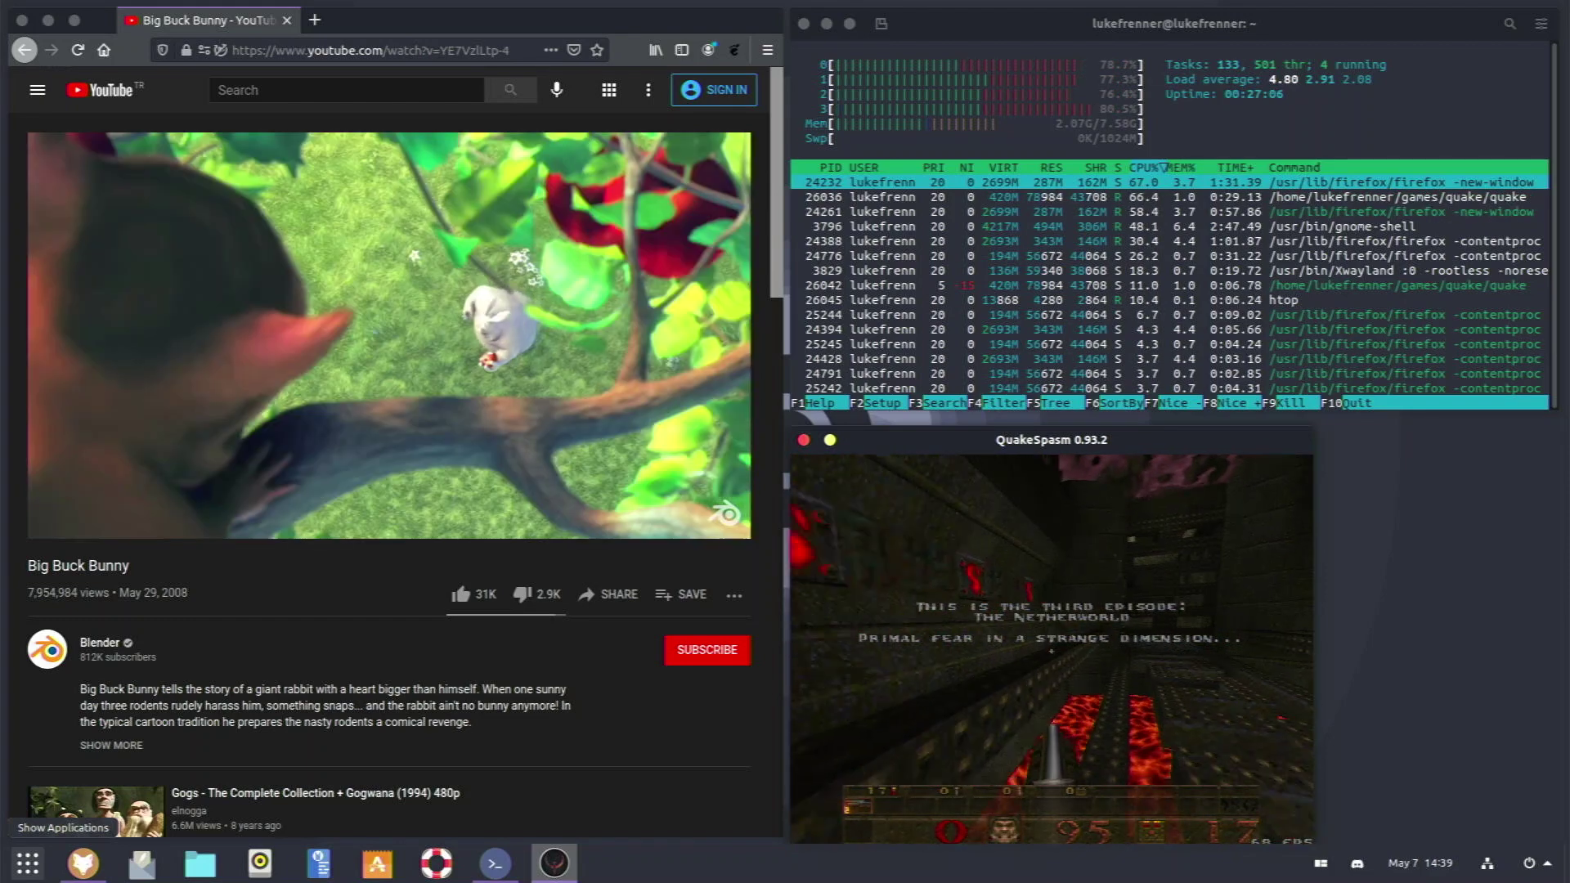
{"action": "key", "text": "Up"}
{"action": "key", "text": "Right"}
{"action": "key", "text": "ctrl"}
{"action": "key", "text": "ctrl"}
{"action": "key", "text": "Left"}
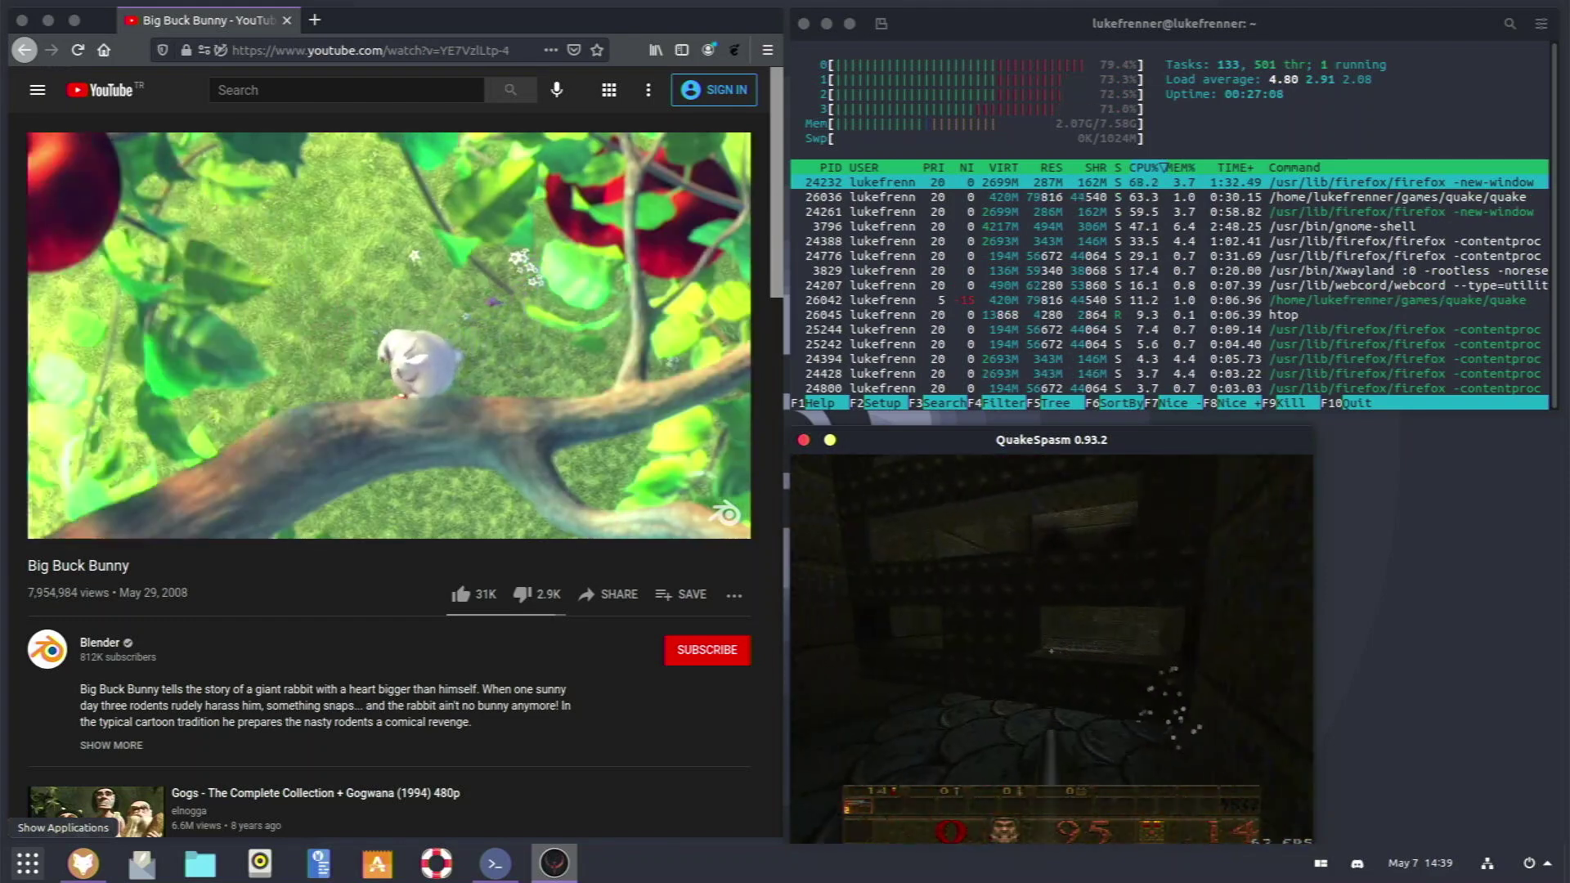
Close the Quake window and pause the Big Buck Bunny video
{"action": "key", "text": "Escape"}
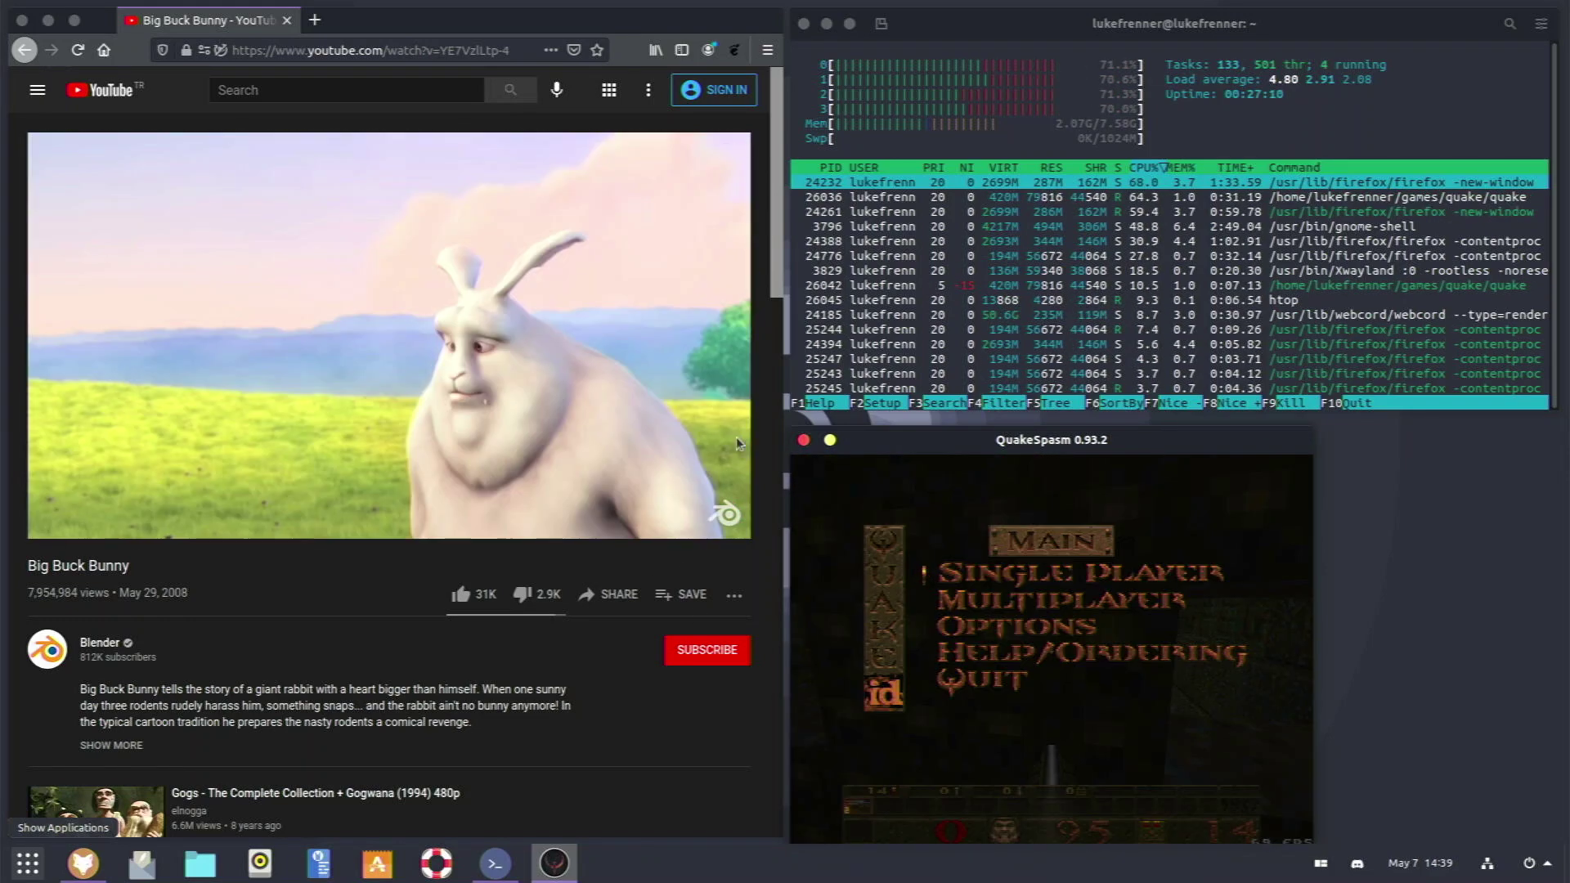
{"action": "left_click", "coordinate": [801, 437]}
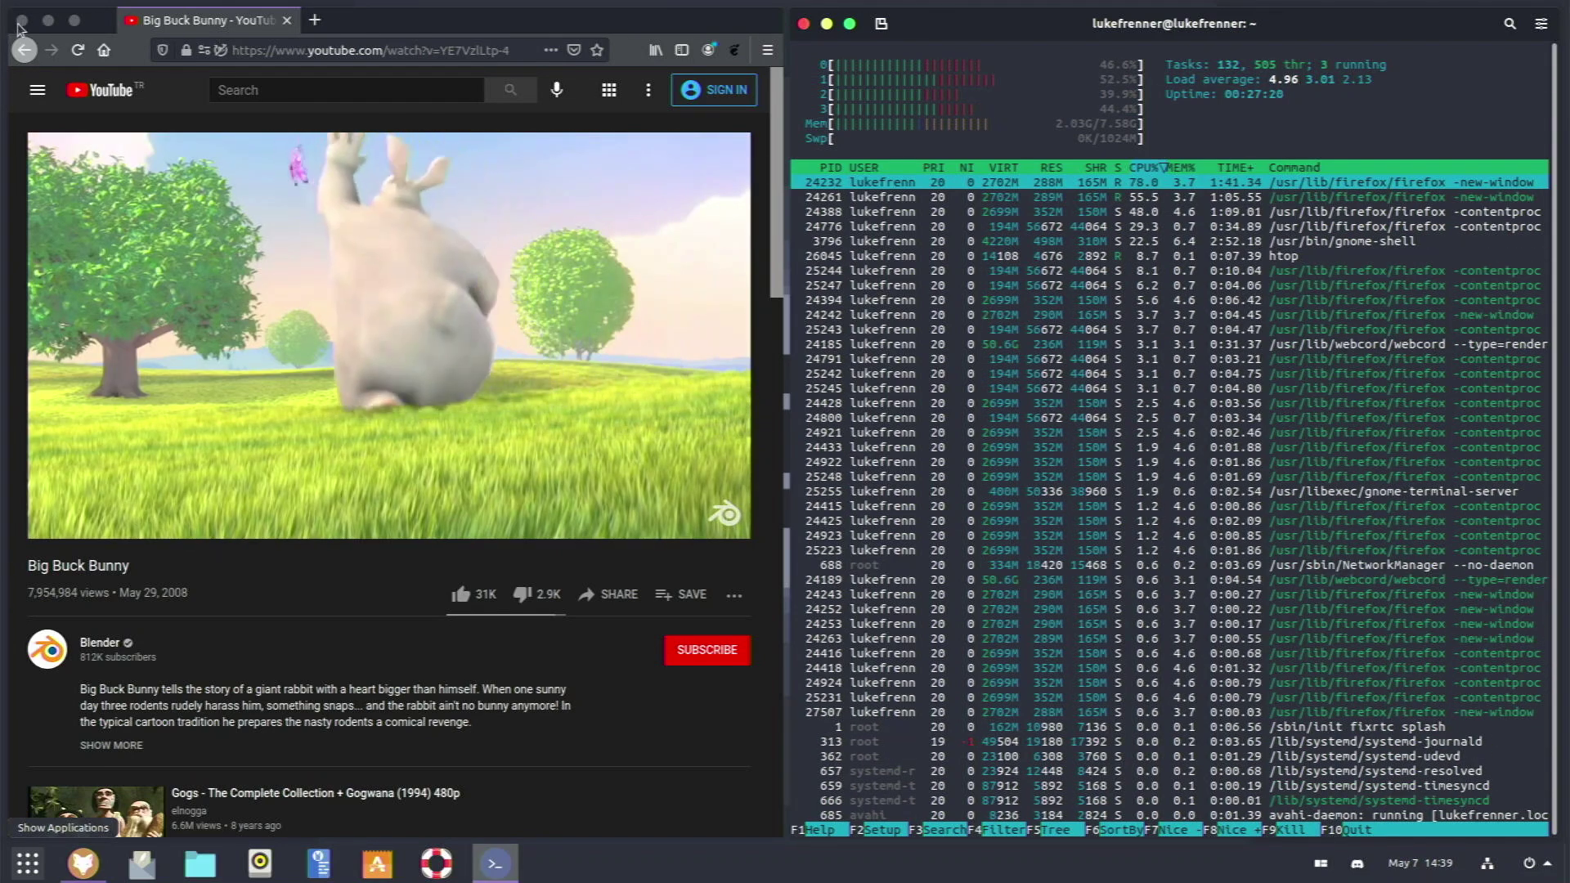
{"action": "left_click", "coordinate": [367, 419]}
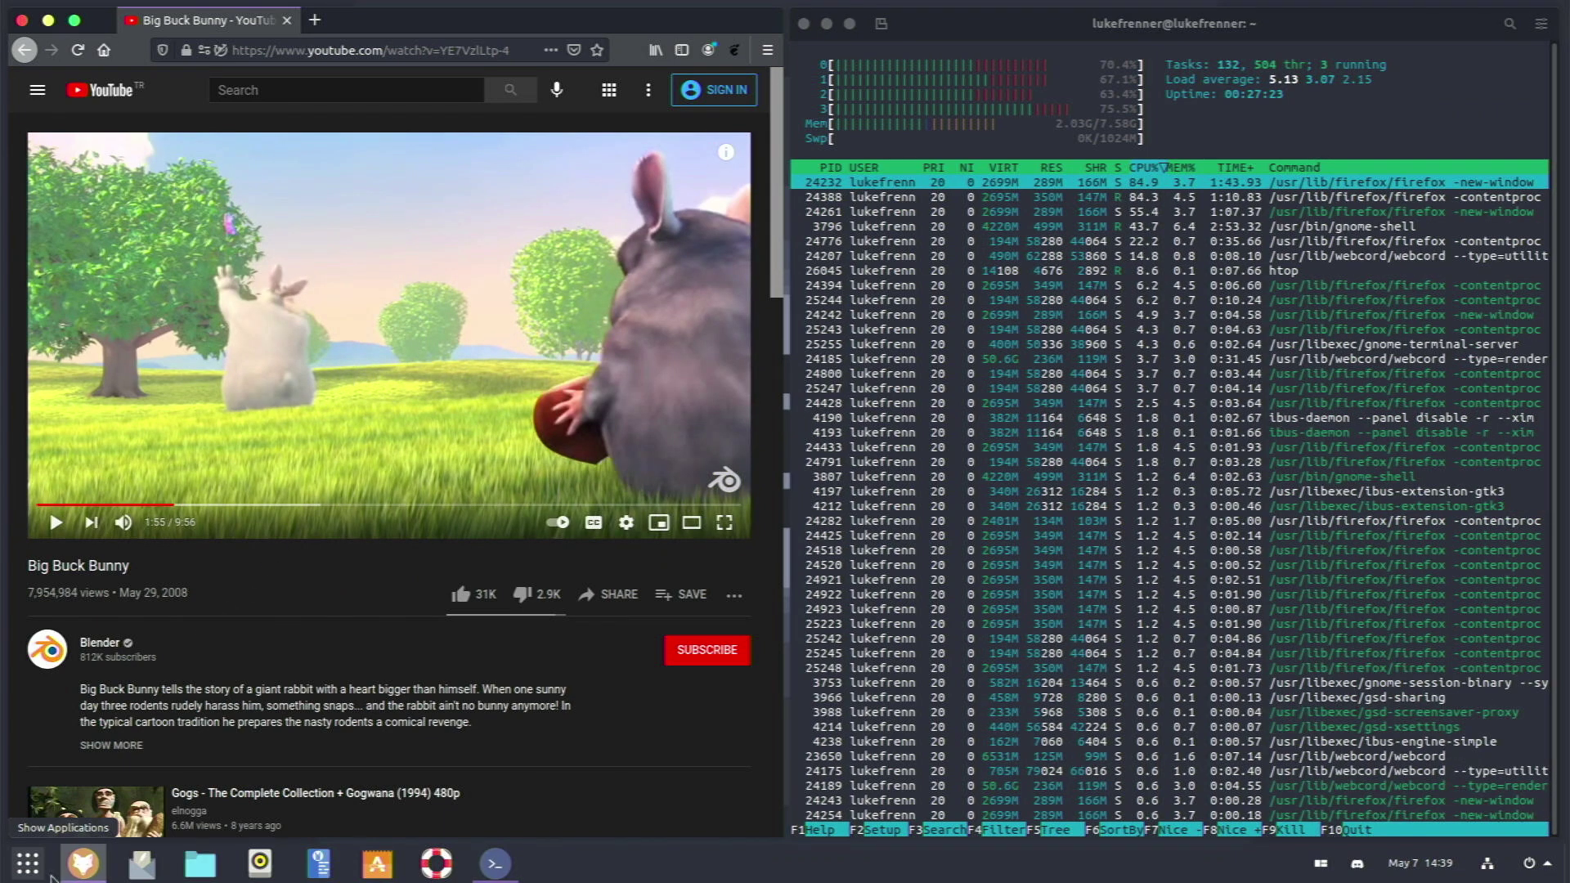
Switch to the empty second workspace and open the Home folder in Files
{"action": "key", "text": "super"}
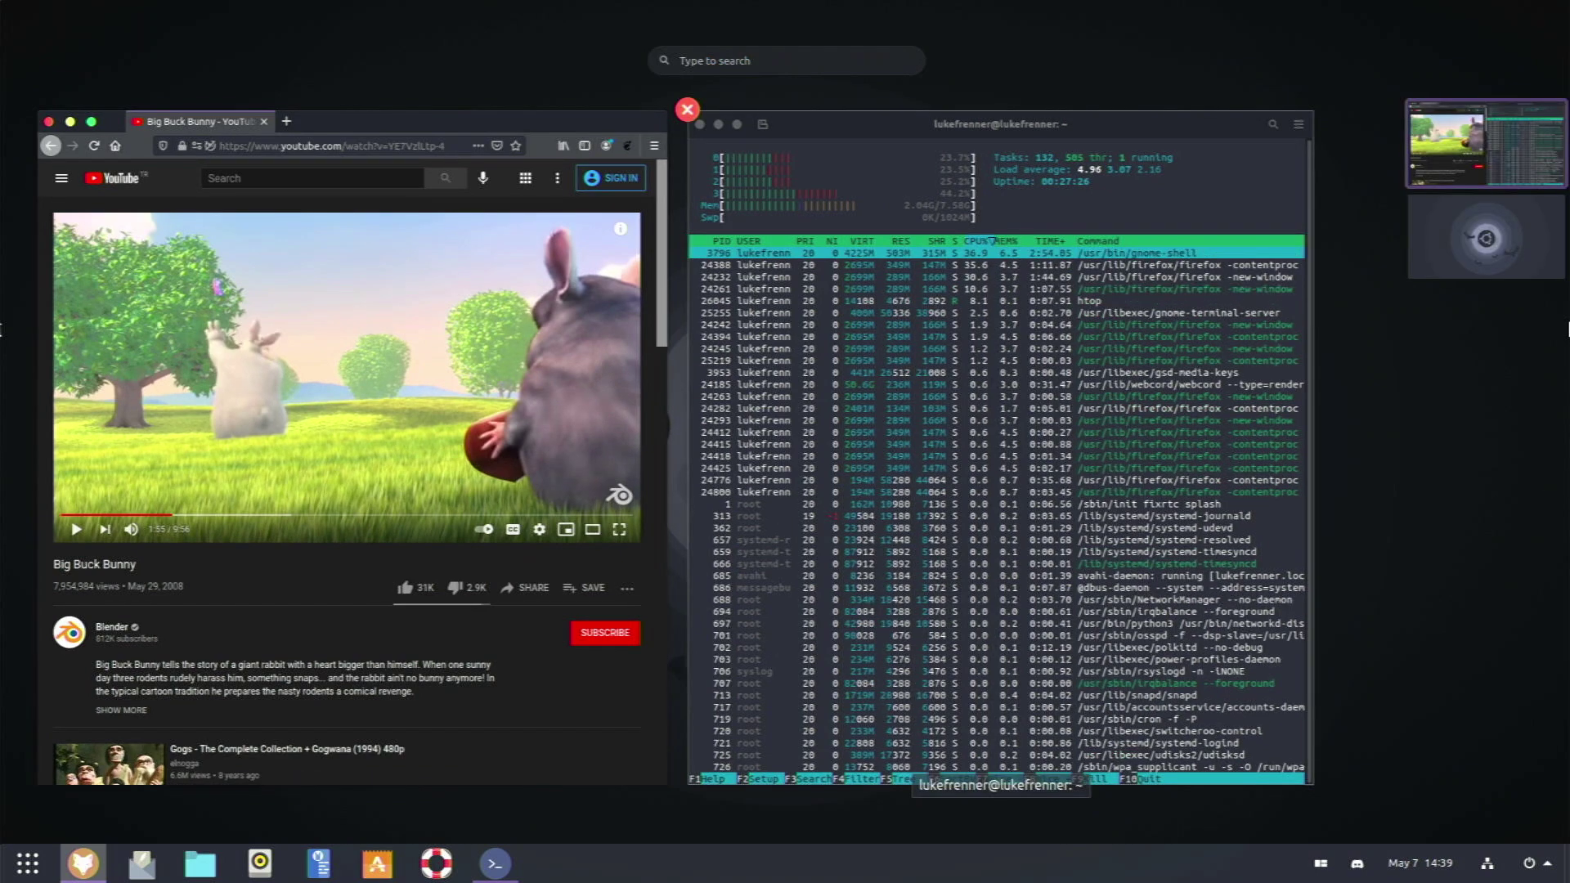
{"action": "left_click", "coordinate": [1519, 227]}
{"action": "left_click", "coordinate": [979, 302]}
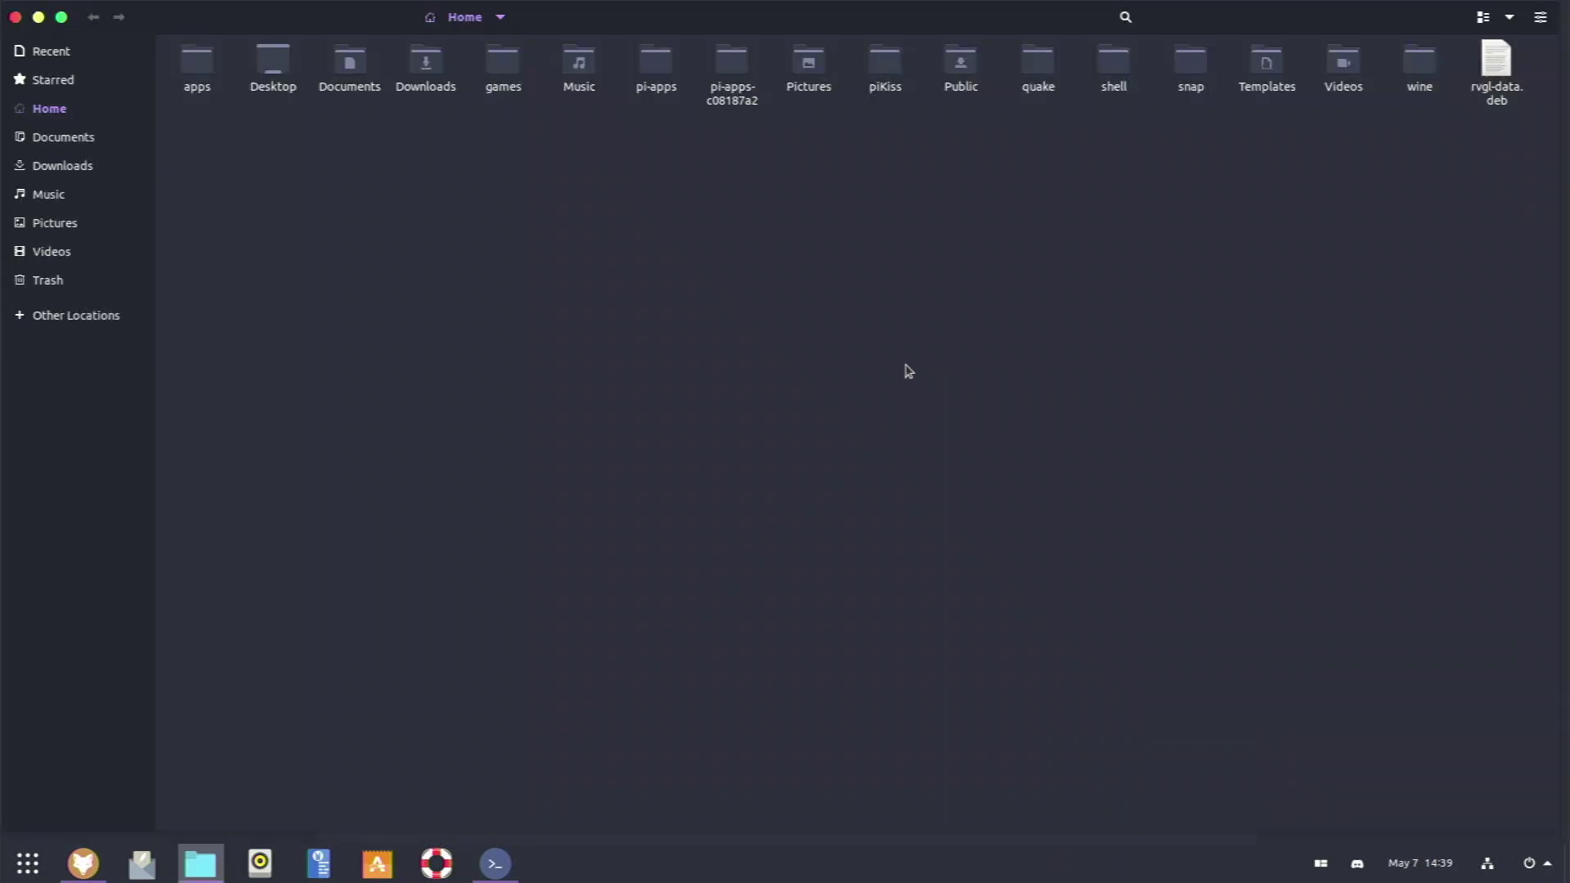
Return to the first workspace with the browser and terminal
{"action": "key", "text": "super"}
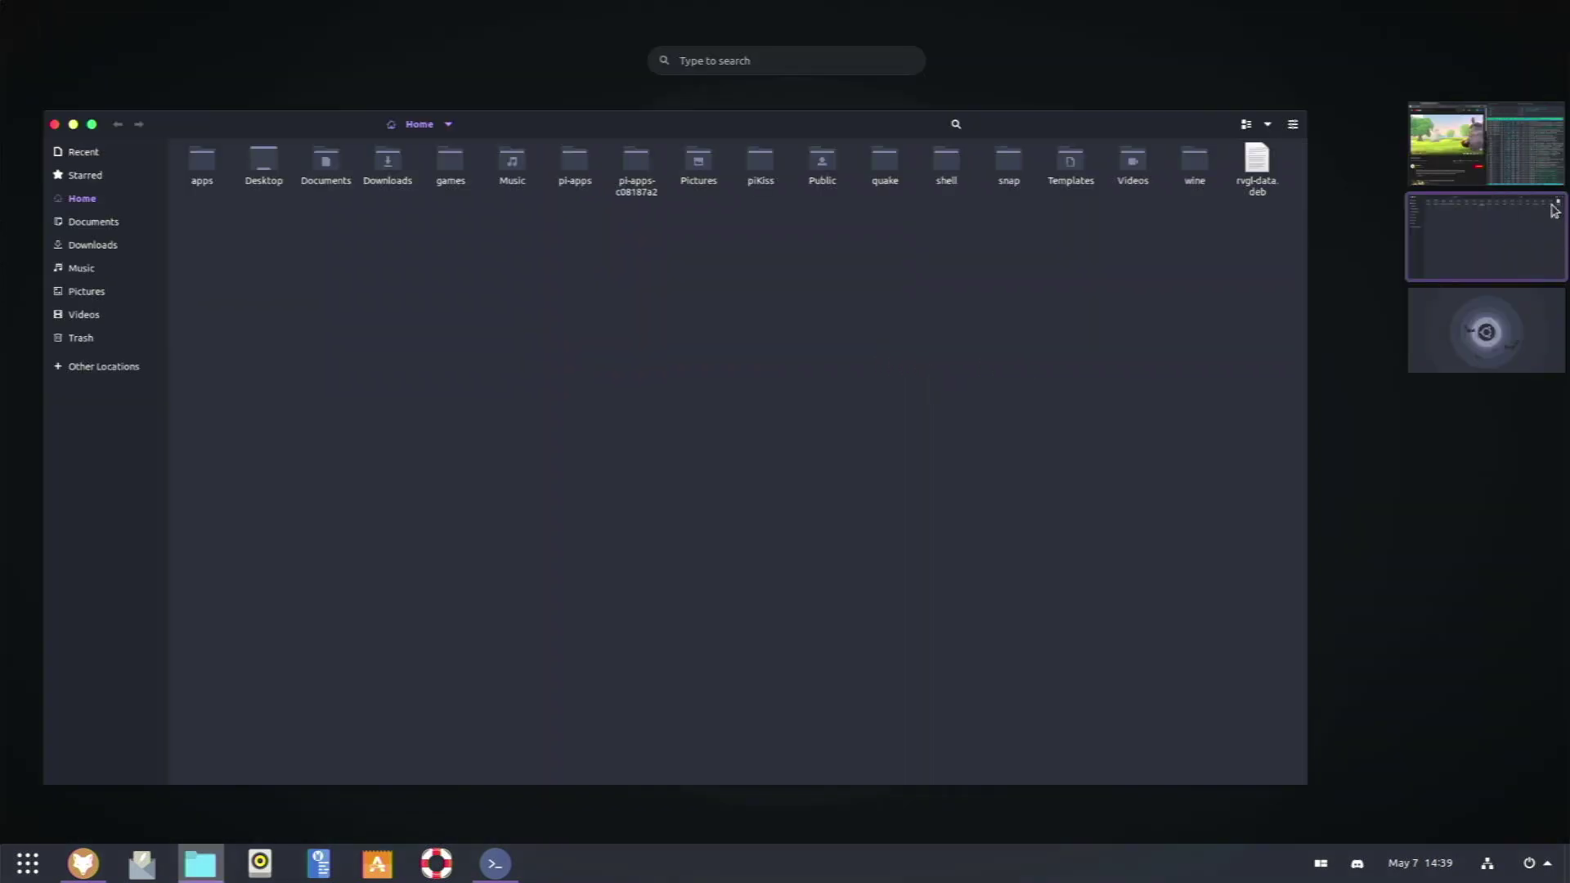
{"action": "left_click_drag", "start_coordinate": [1512, 183], "coordinate": [1511, 184]}
{"action": "left_click", "coordinate": [1509, 180]}
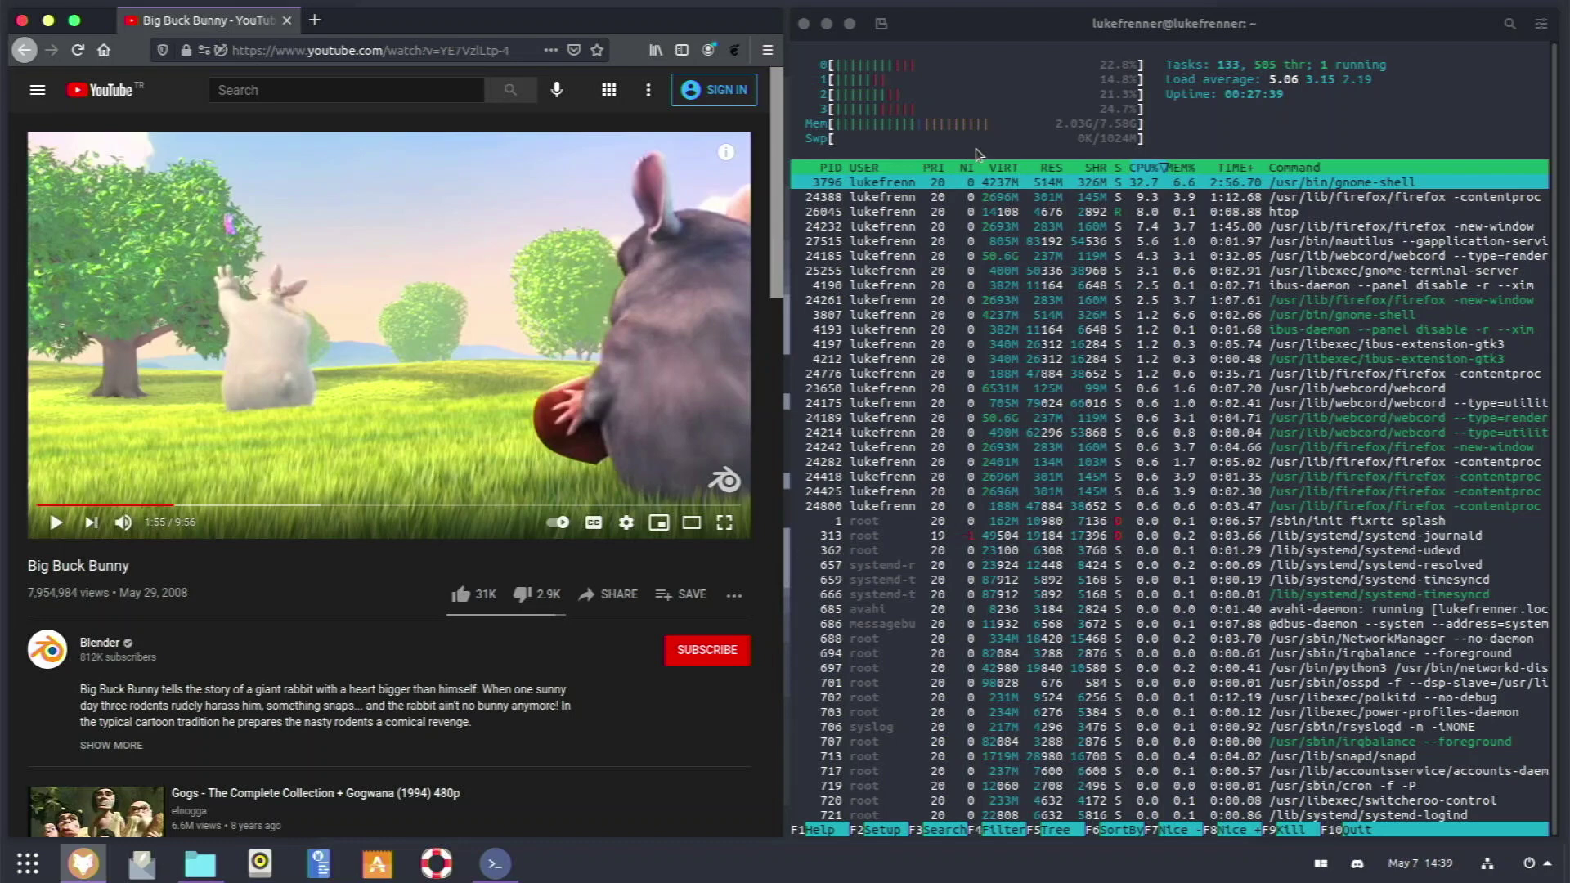
Quit htop in the terminal and close the Firefox window
{"action": "left_click", "coordinate": [1158, 242]}
{"action": "key", "text": "q"}
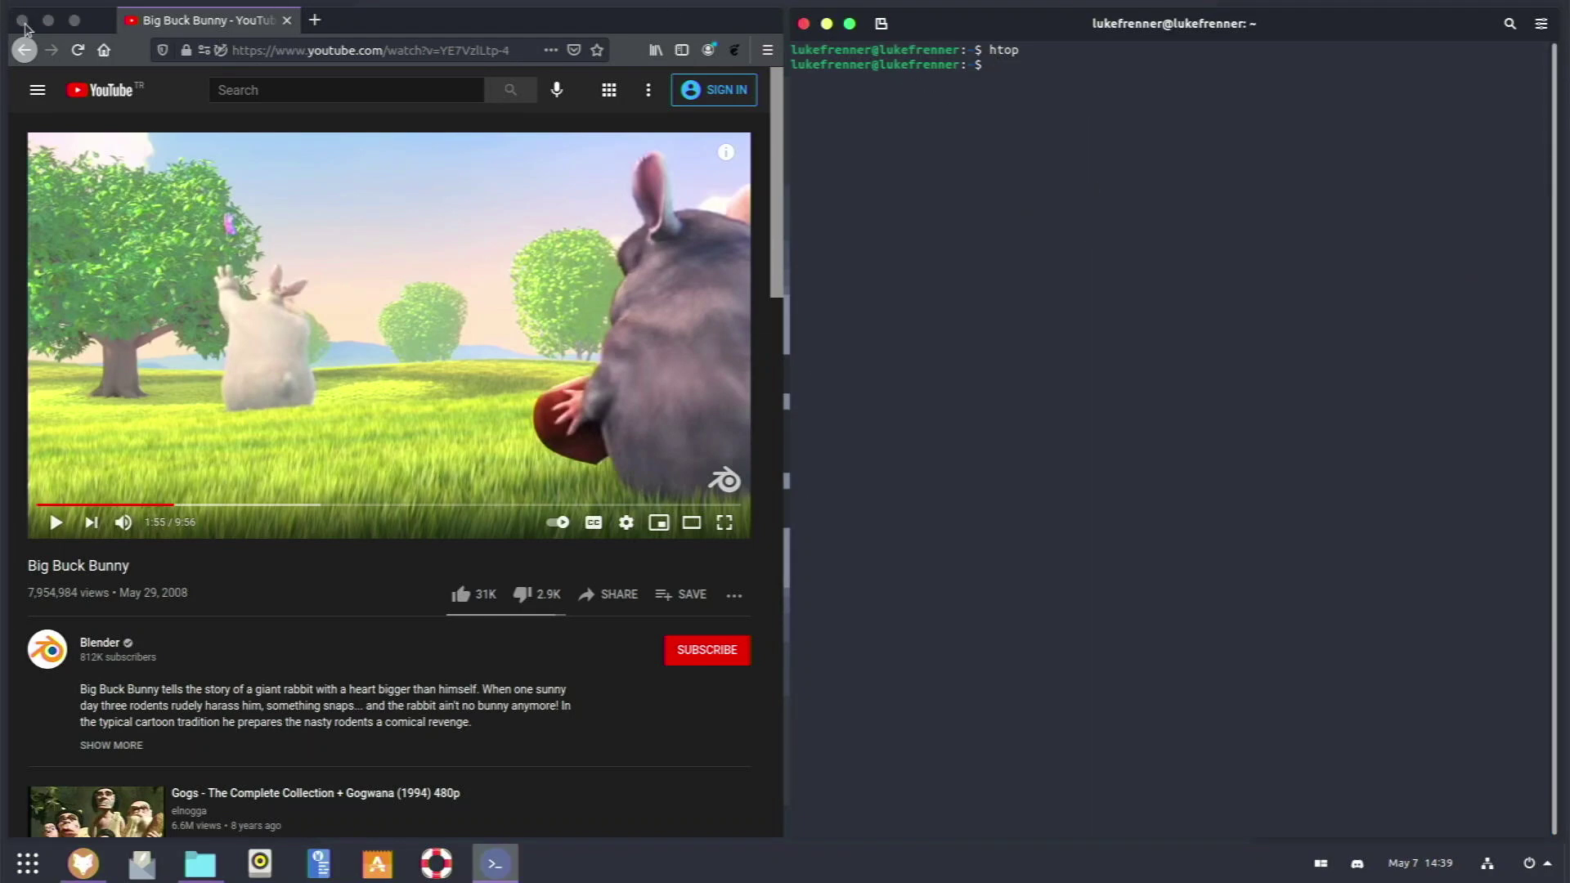
{"action": "left_click", "coordinate": [22, 21]}
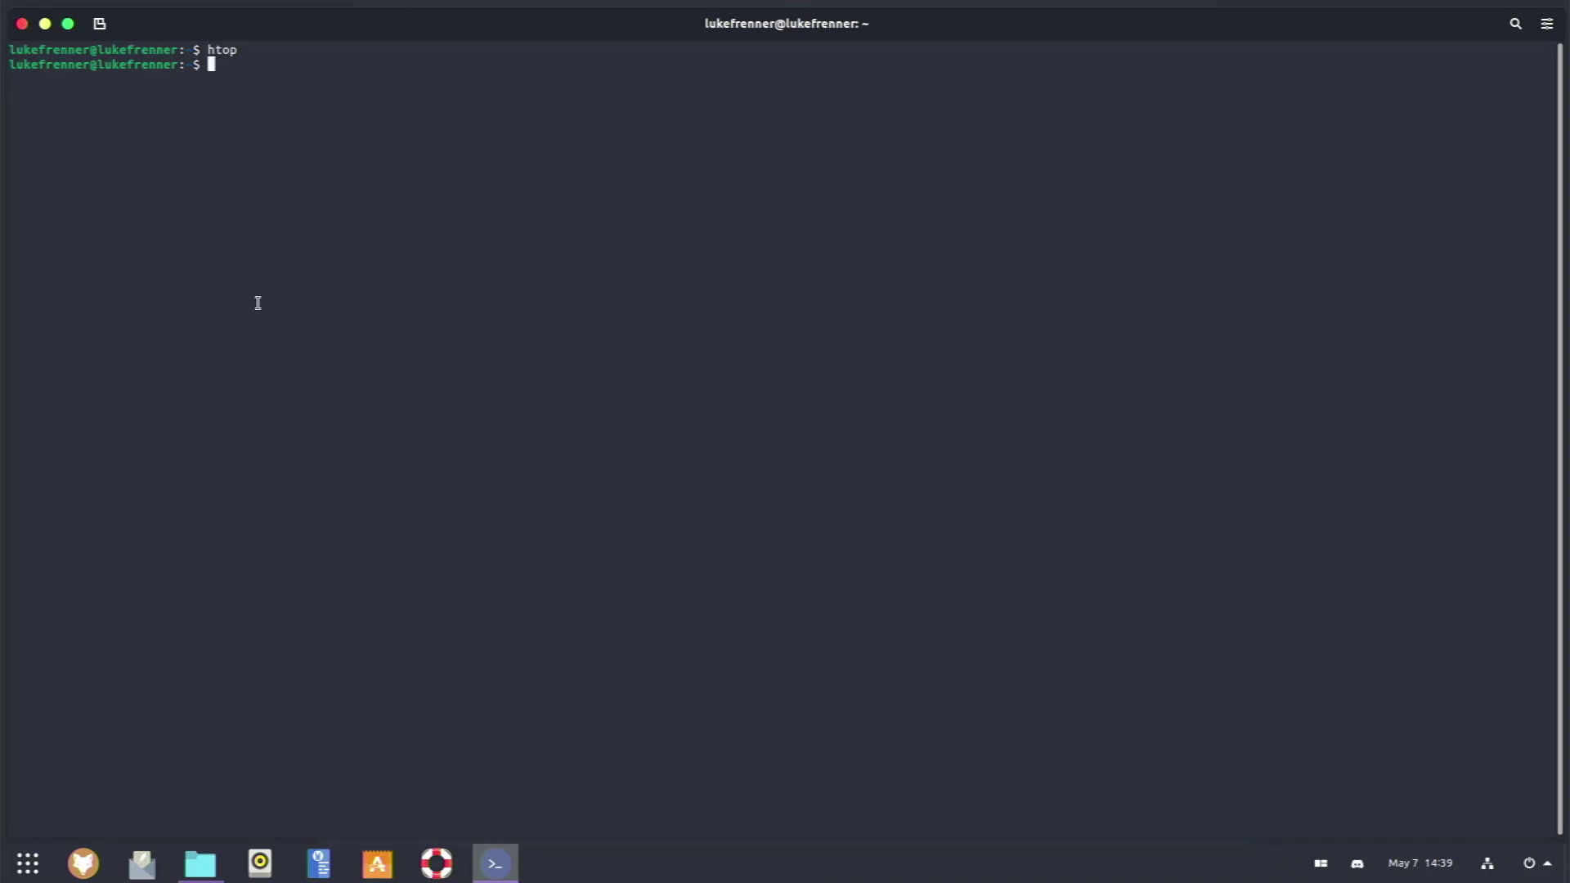
Switch to the second workspace and close the Files window
{"action": "key", "text": "super"}
{"action": "left_click", "coordinate": [1505, 278]}
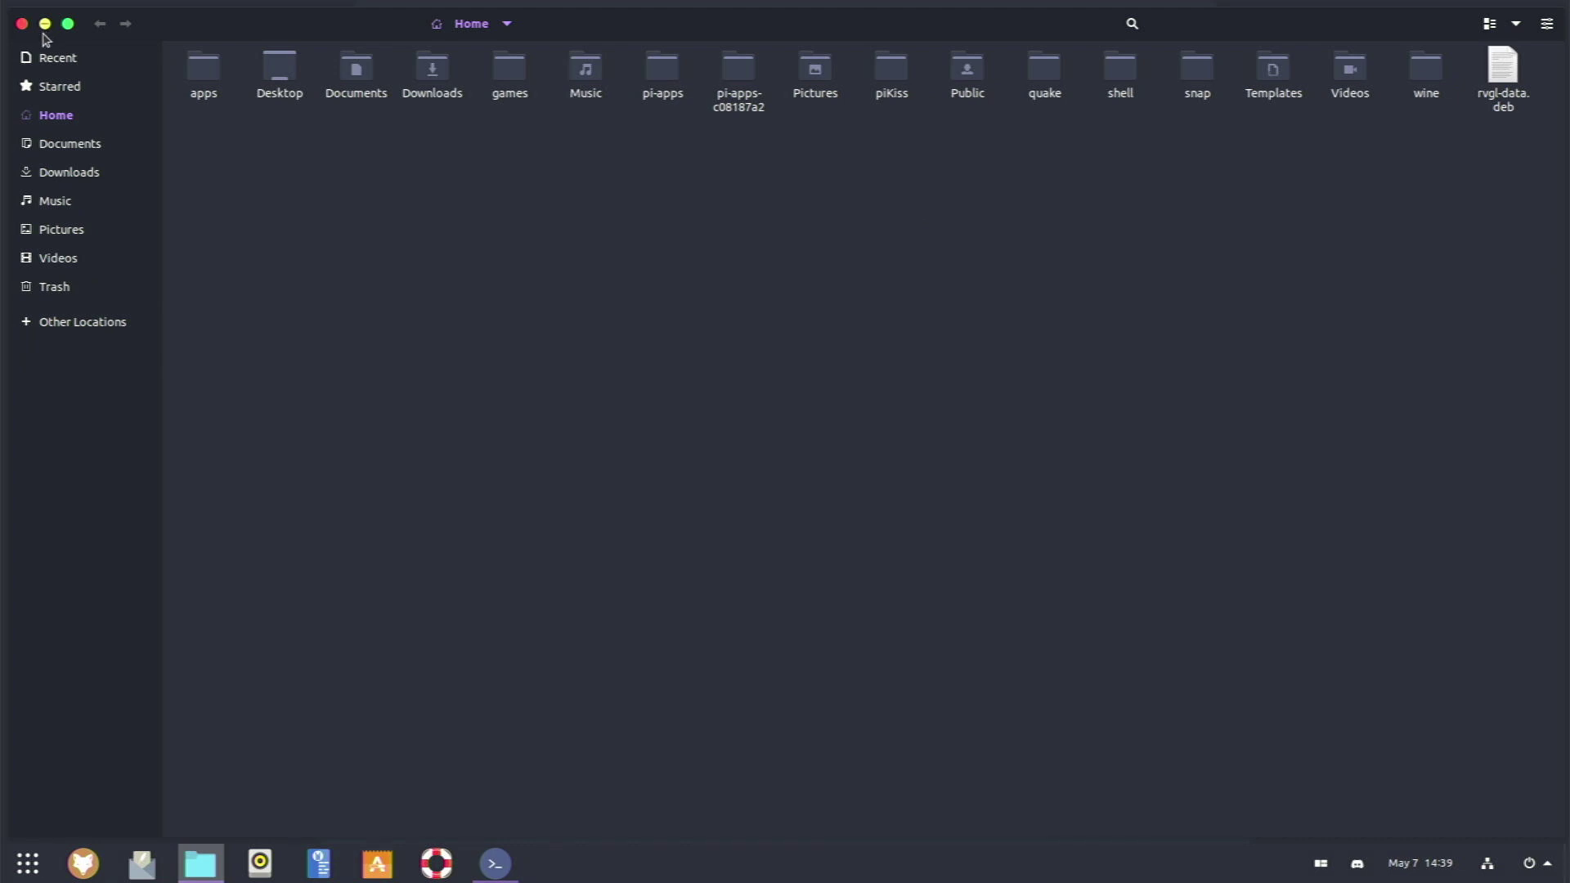
{"action": "left_click", "coordinate": [23, 24]}
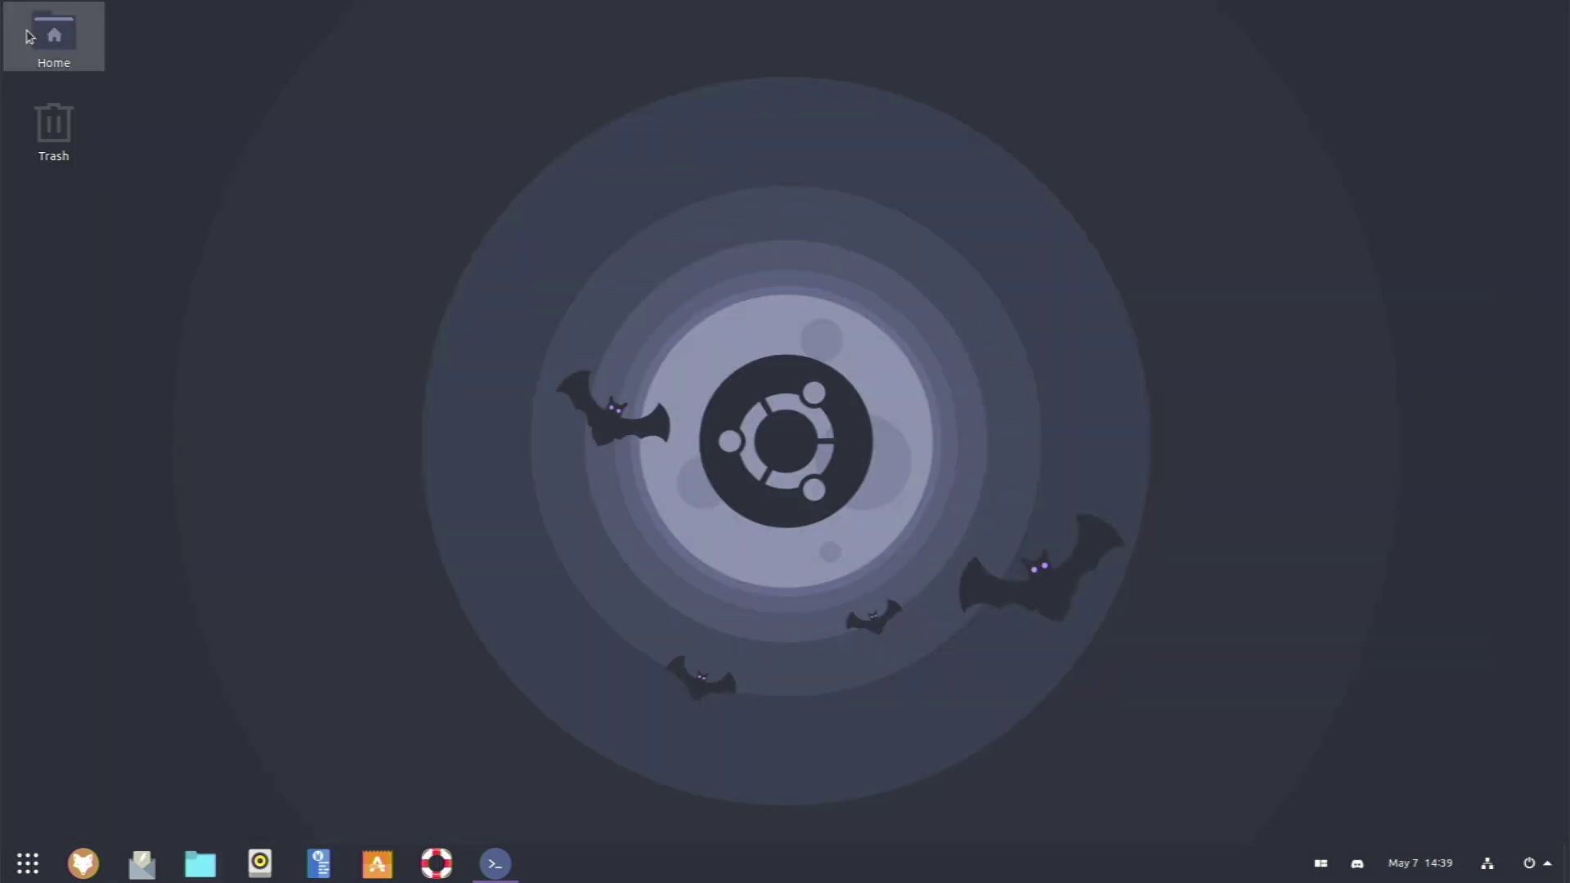
Close the terminal on the other workspace and quit the Discord client running in the background
{"action": "key", "text": "super"}
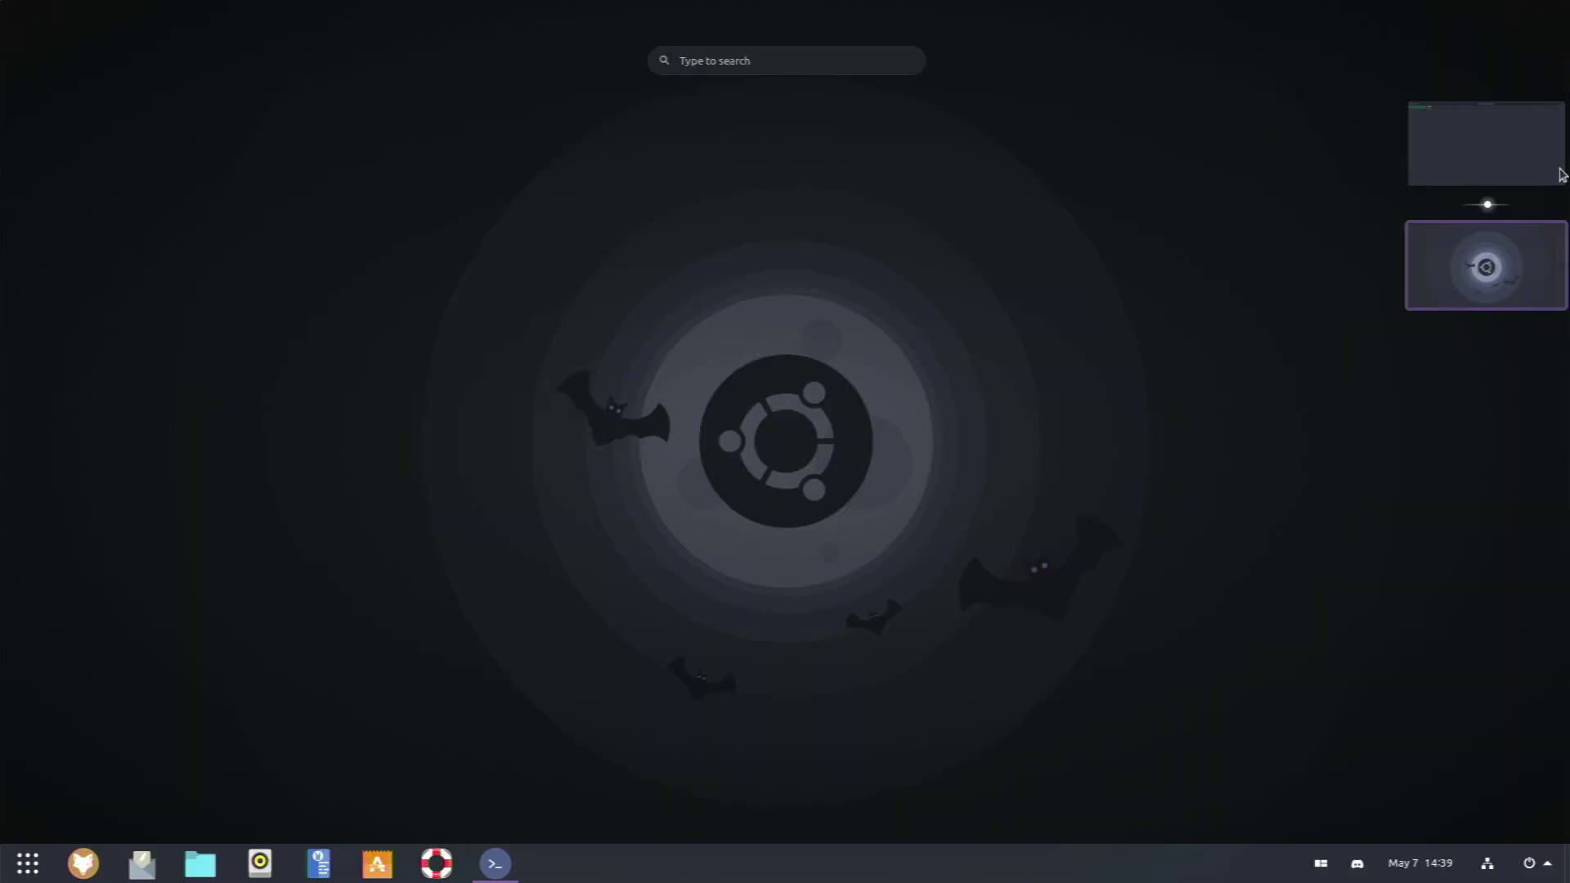
{"action": "left_click", "coordinate": [1514, 167]}
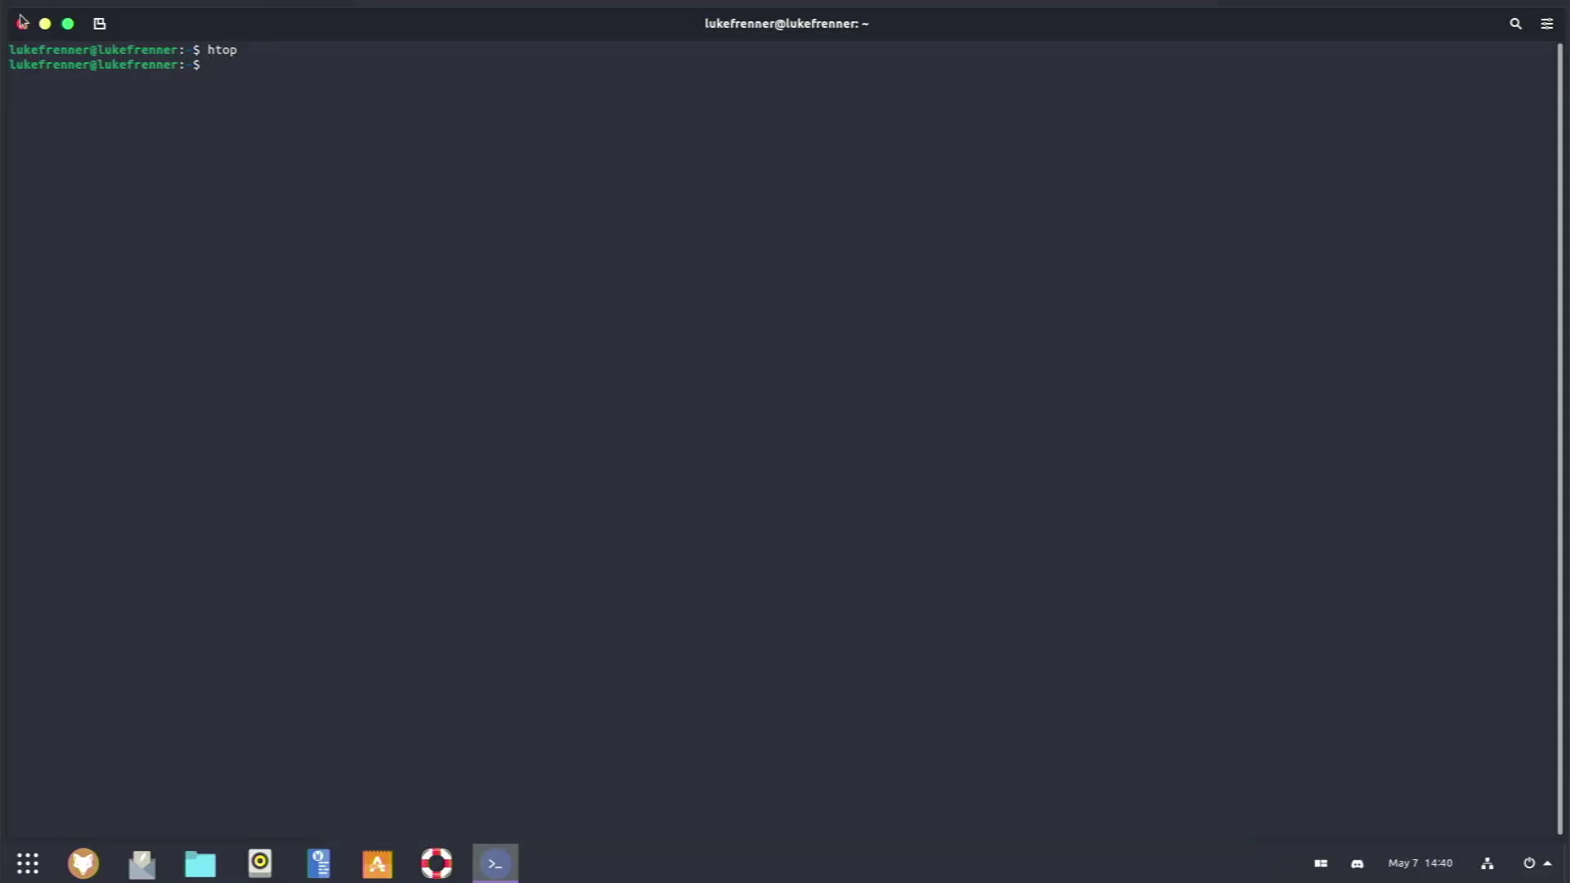
{"action": "left_click", "coordinate": [23, 25]}
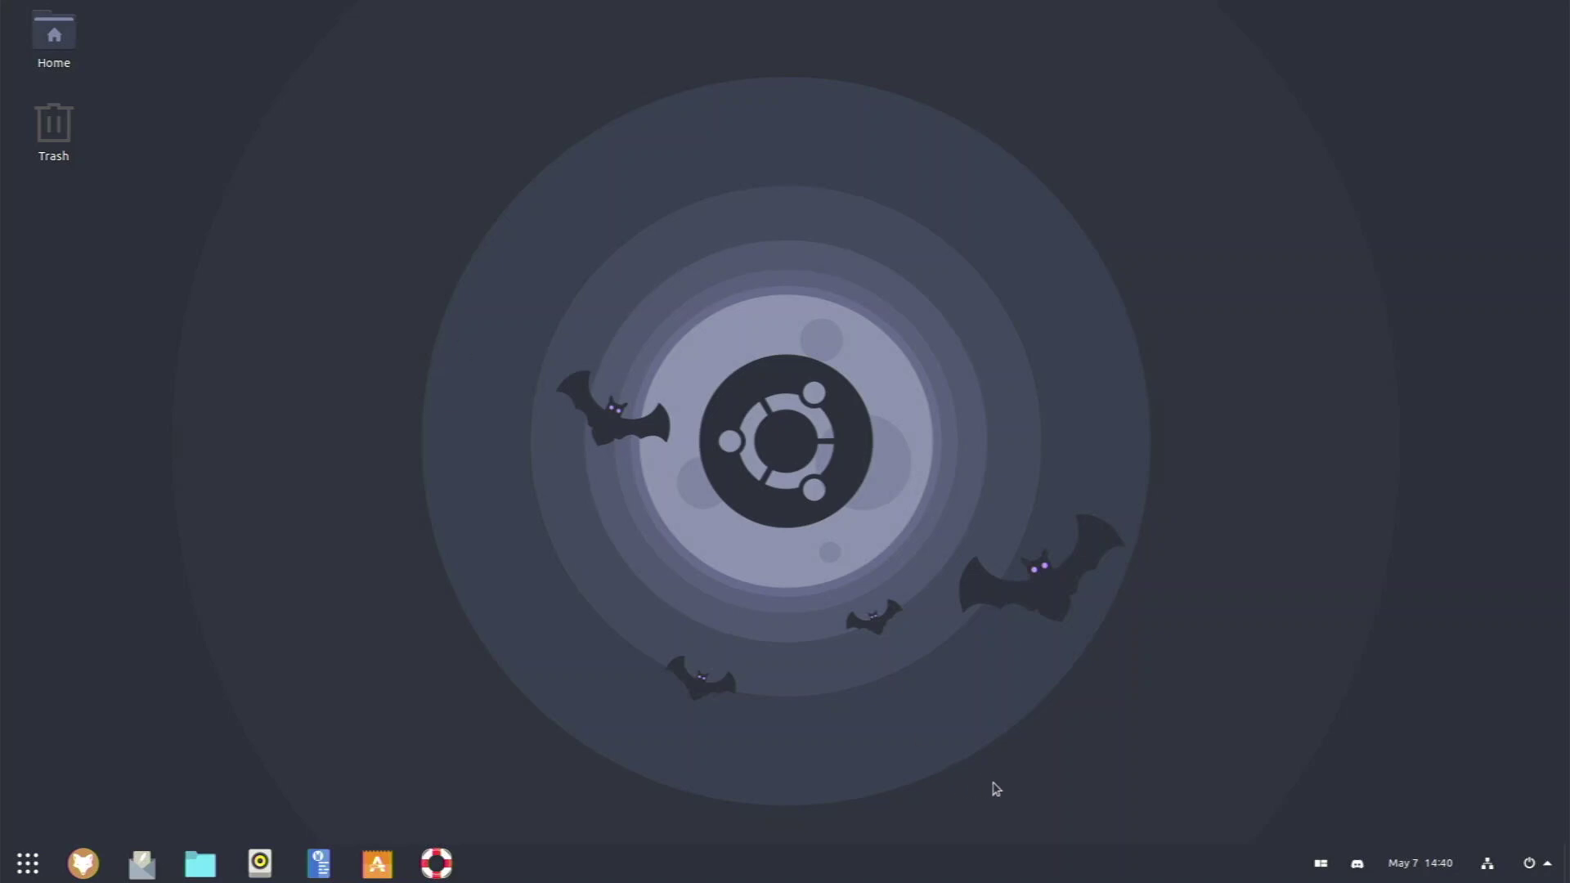
{"action": "left_click", "coordinate": [1355, 856]}
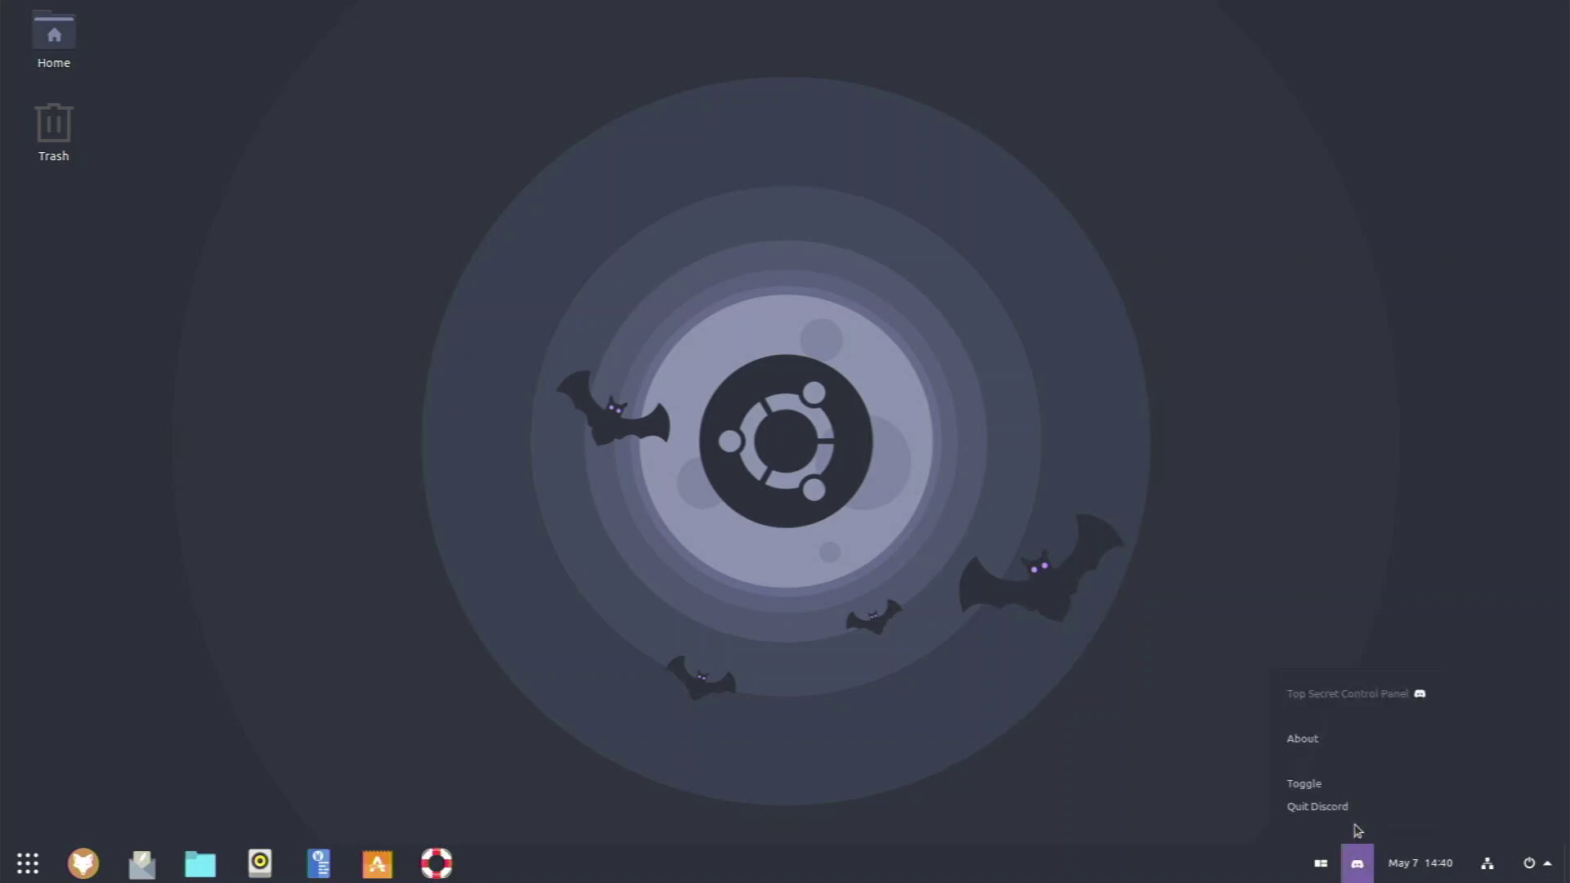
{"action": "left_click", "coordinate": [1354, 816]}
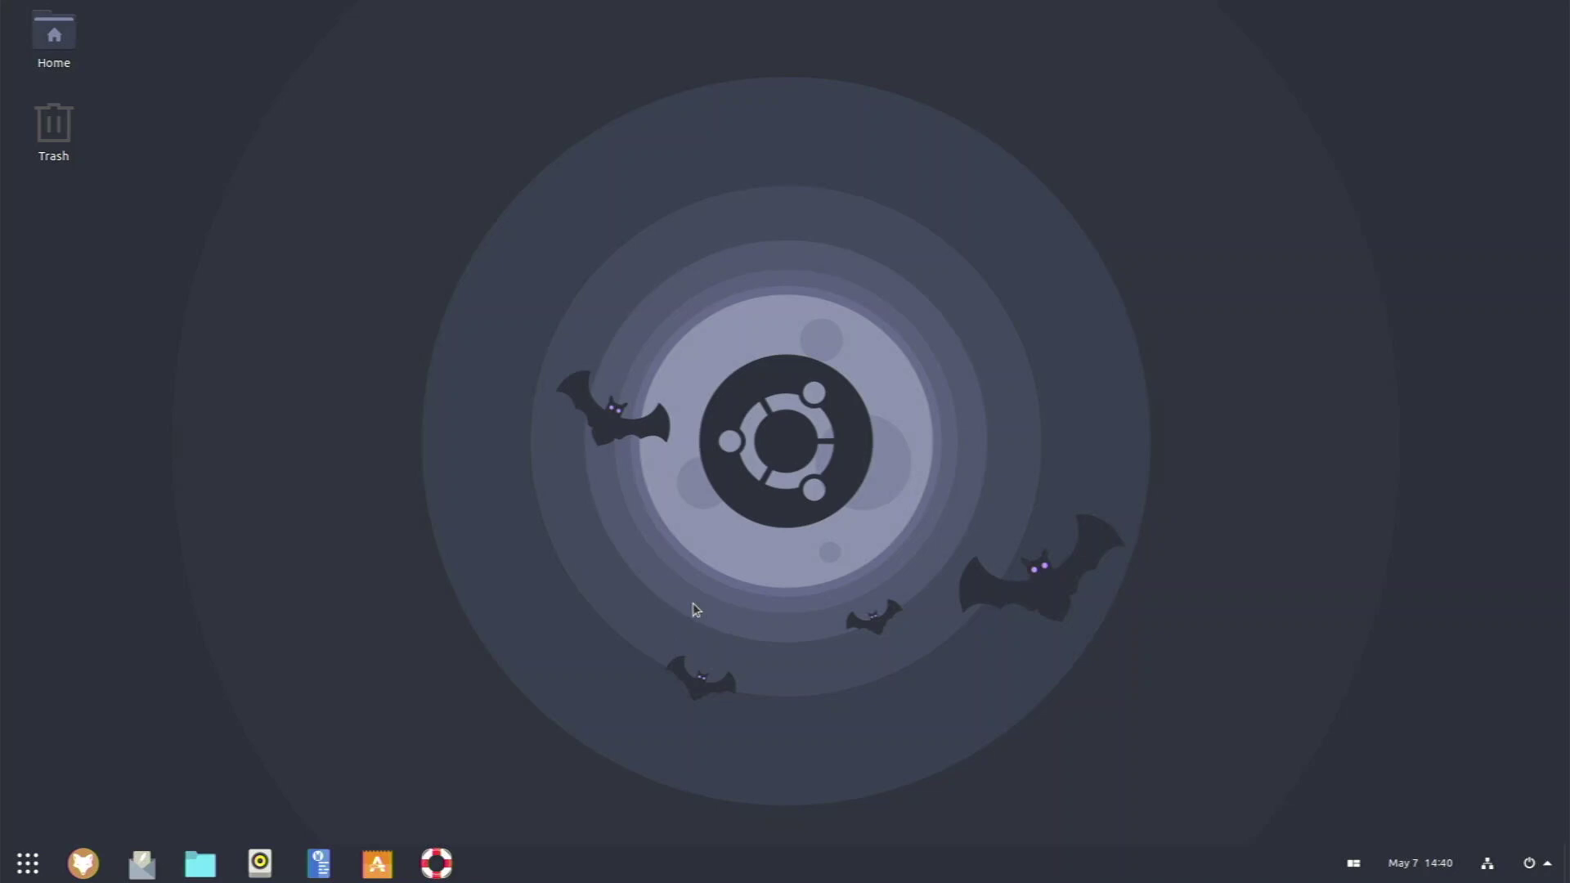
Browse both pages of installed applications in the overview, then return to the desktop
{"action": "left_click", "coordinate": [28, 862]}
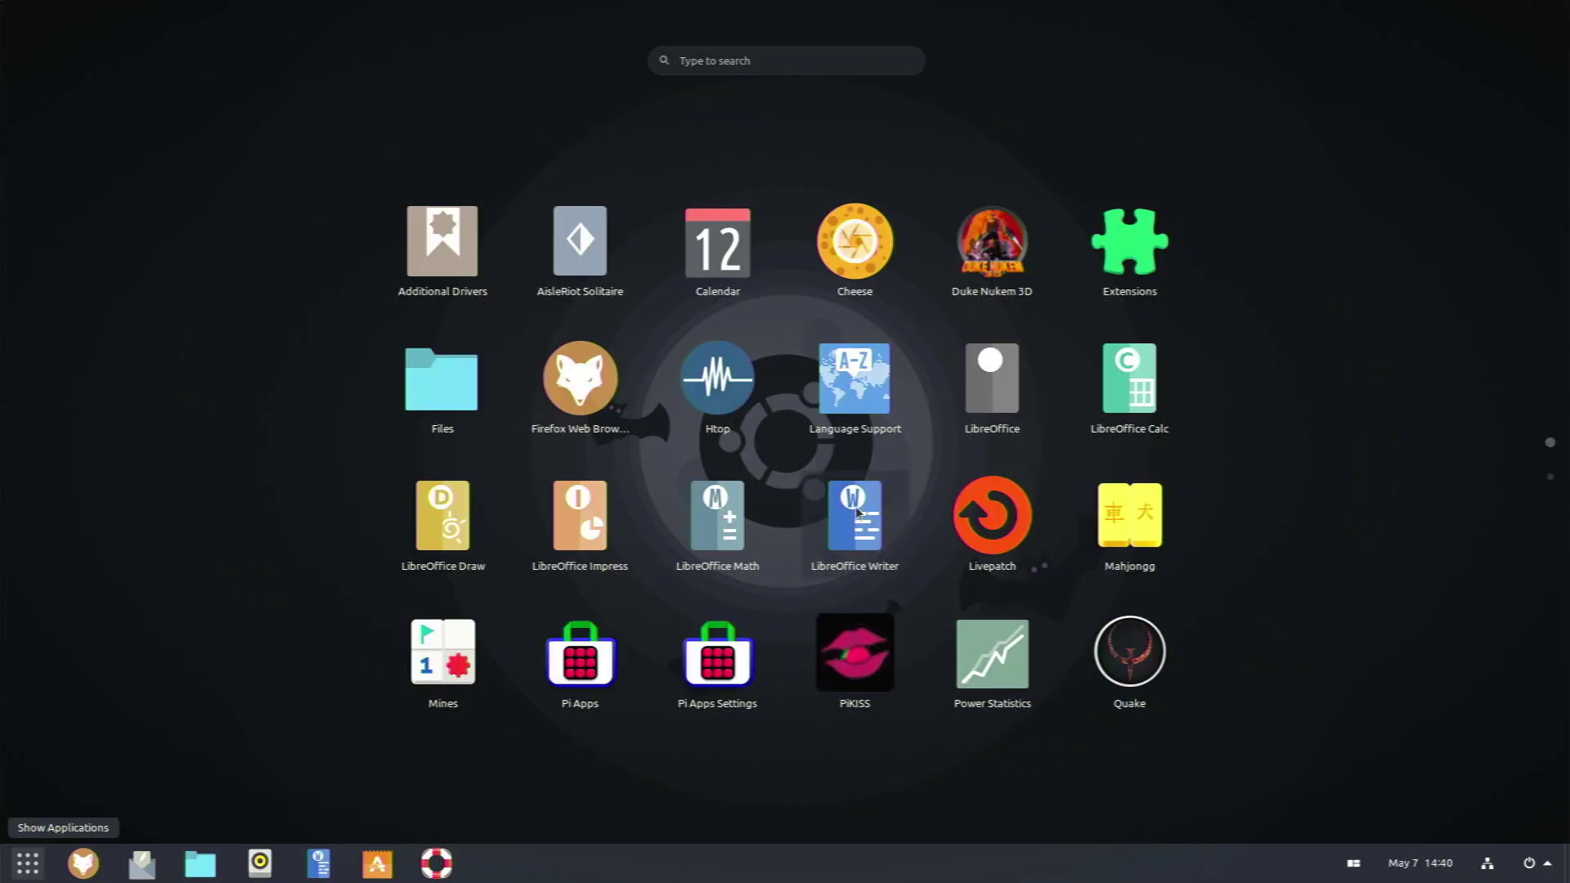
{"action": "scroll", "coordinate": [857, 511], "scroll_direction": "down", "scroll_amount": 1}
{"action": "scroll", "coordinate": [860, 494], "scroll_direction": "up", "scroll_amount": 1}
{"action": "key", "text": "Escape"}
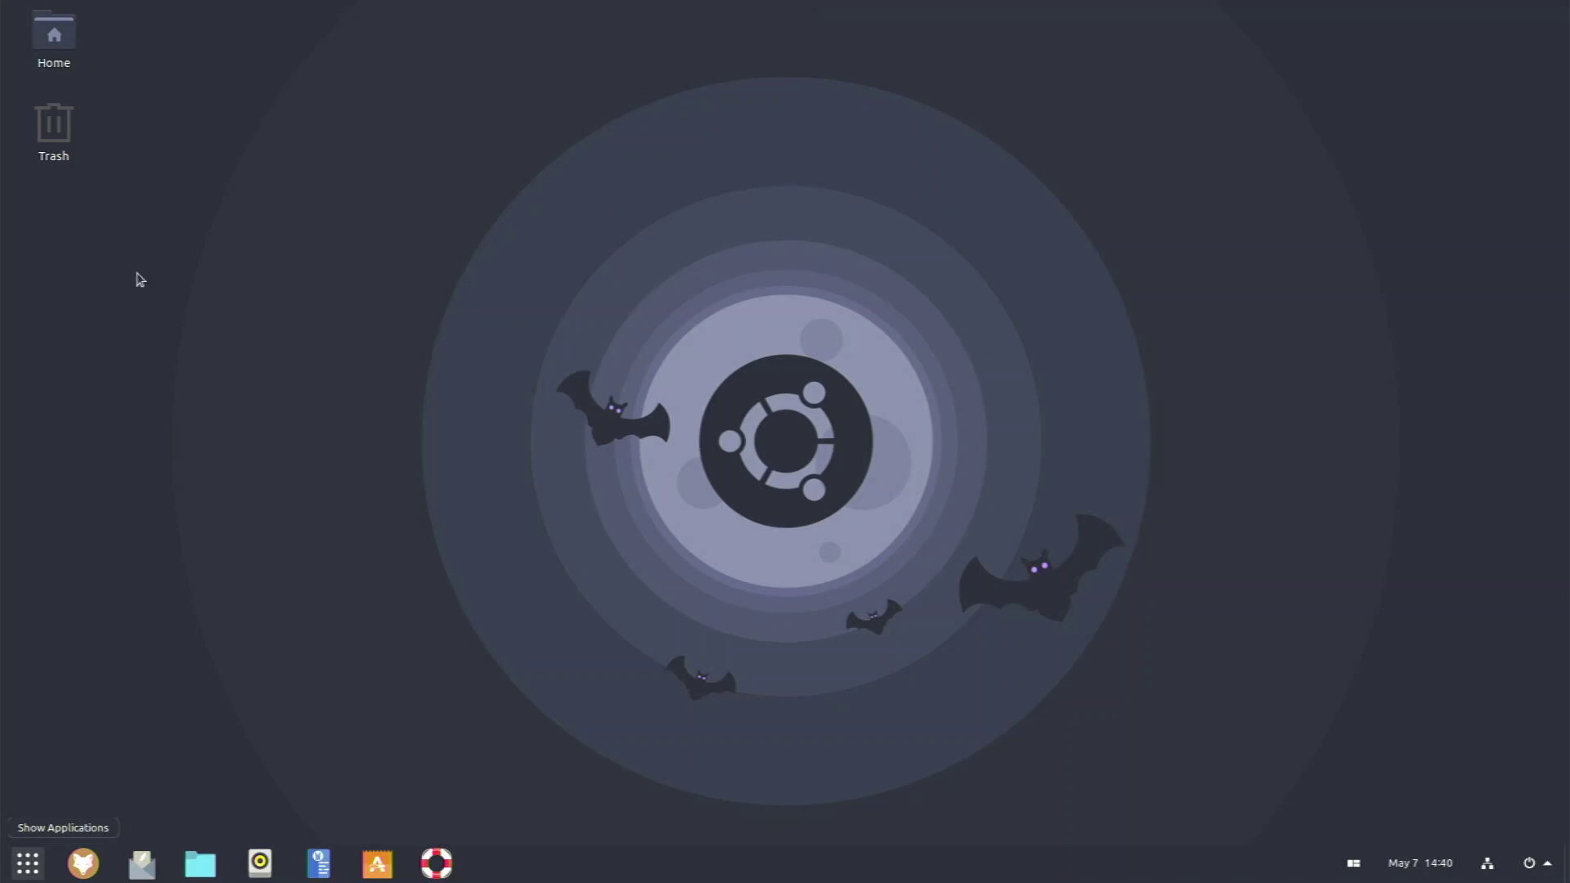
Reopen the application overview and launch Mines from its first page
{"action": "left_click", "coordinate": [10, 869]}
{"action": "scroll", "coordinate": [453, 667], "scroll_direction": "up", "scroll_amount": 1}
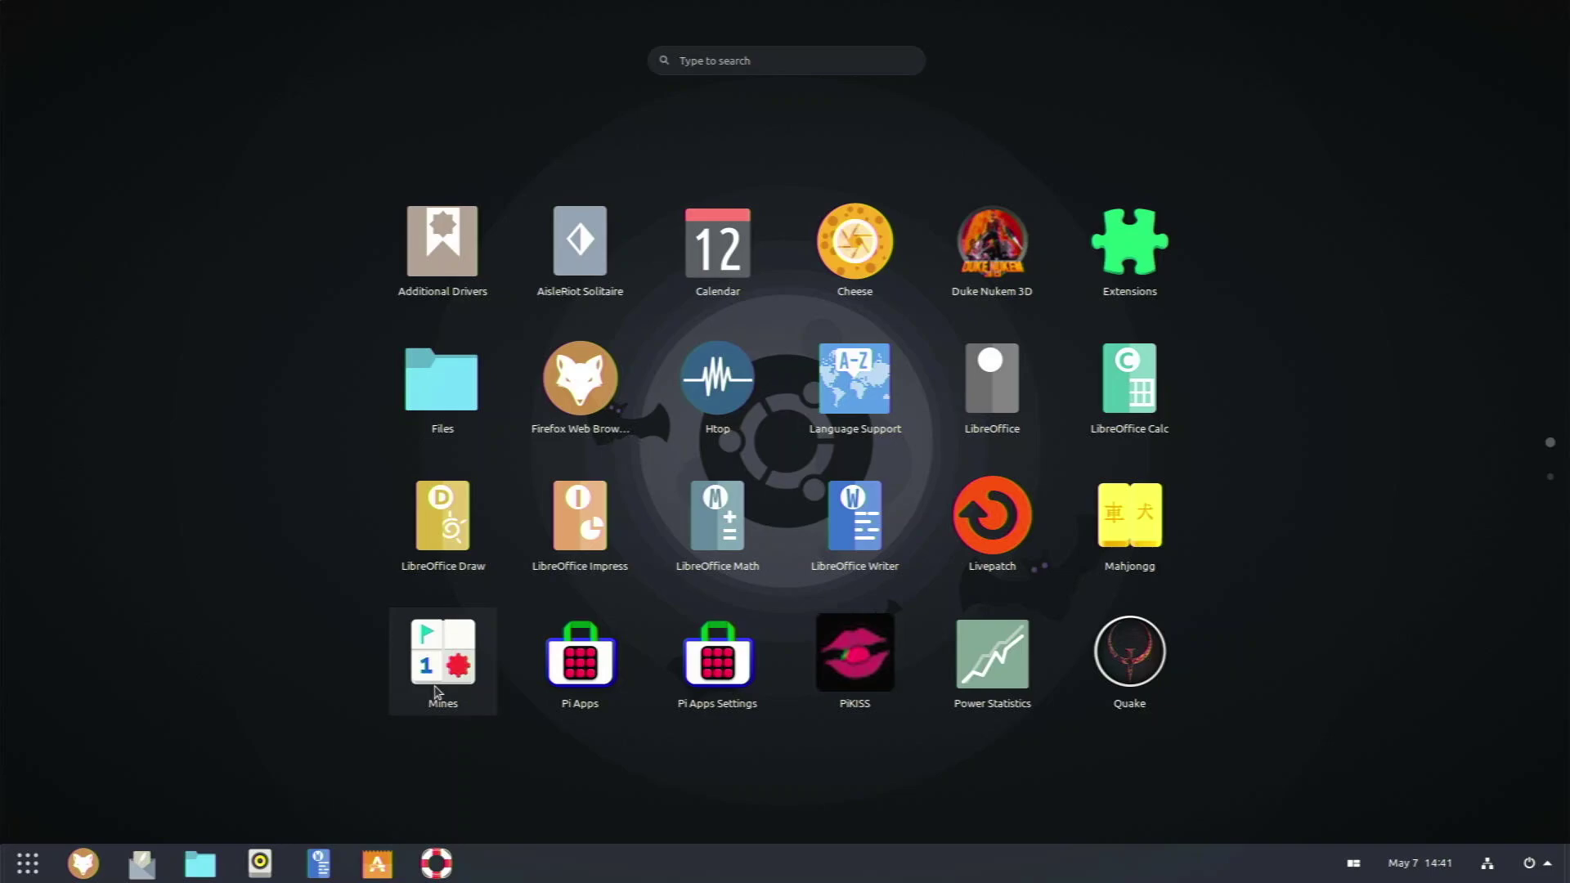
{"action": "left_click", "coordinate": [443, 663]}
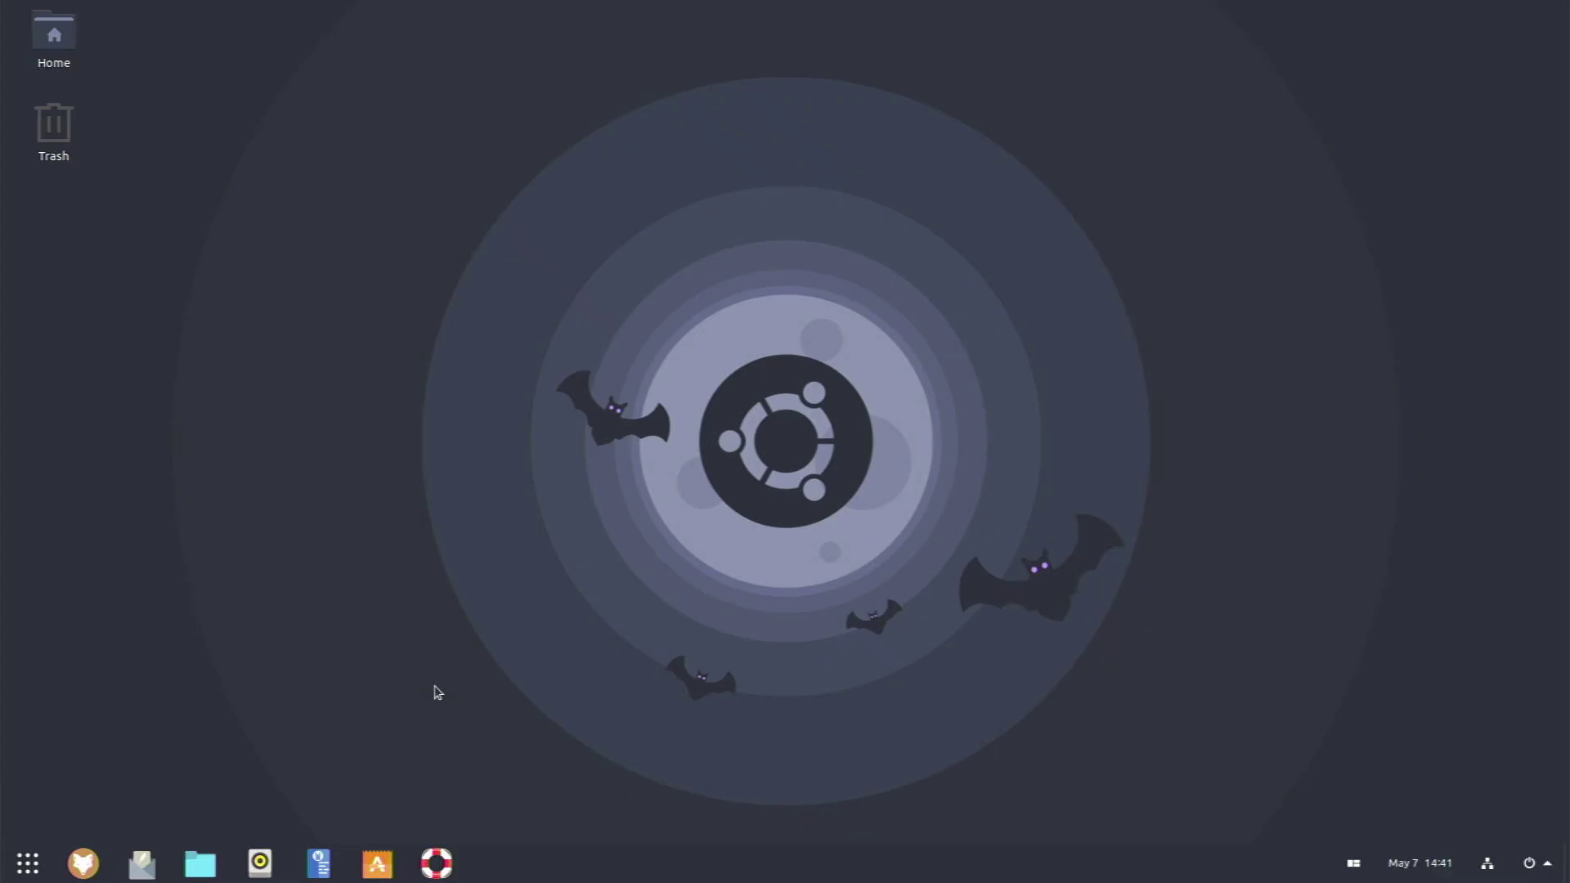